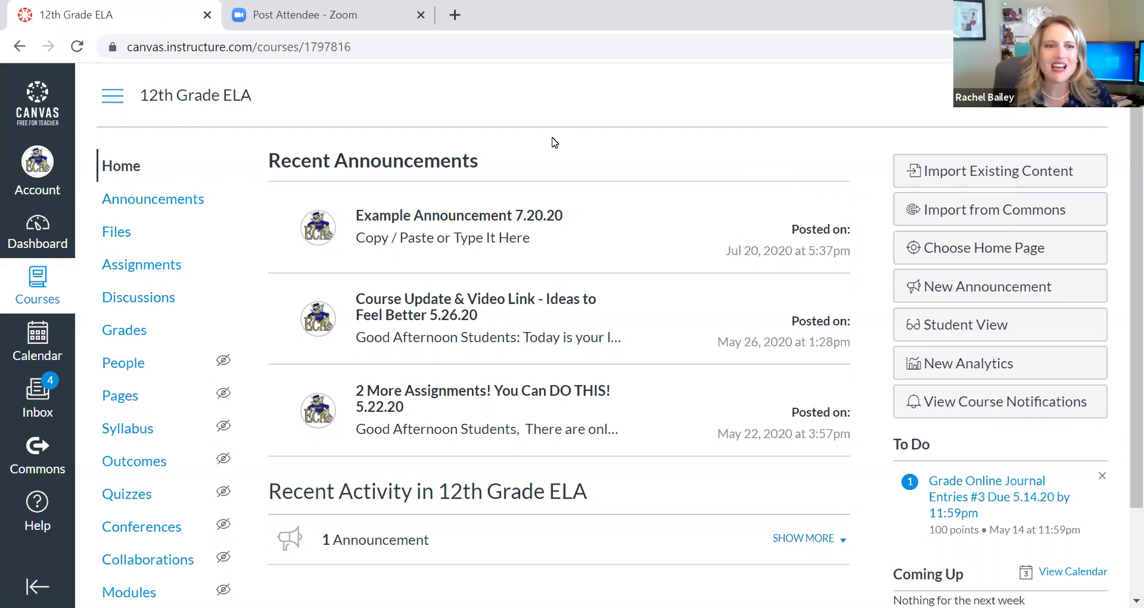
Step: Go to the dashboard and open the published 12th Grade ELA course
{"action": "left_click", "coordinate": [42, 240]}
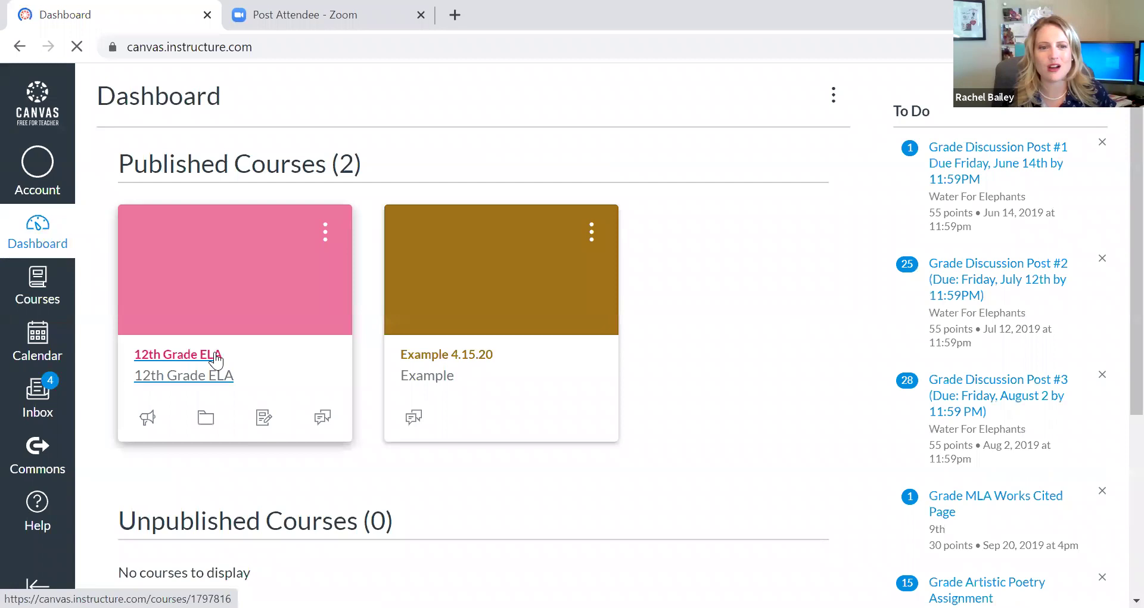
{"action": "left_click", "coordinate": [214, 383]}
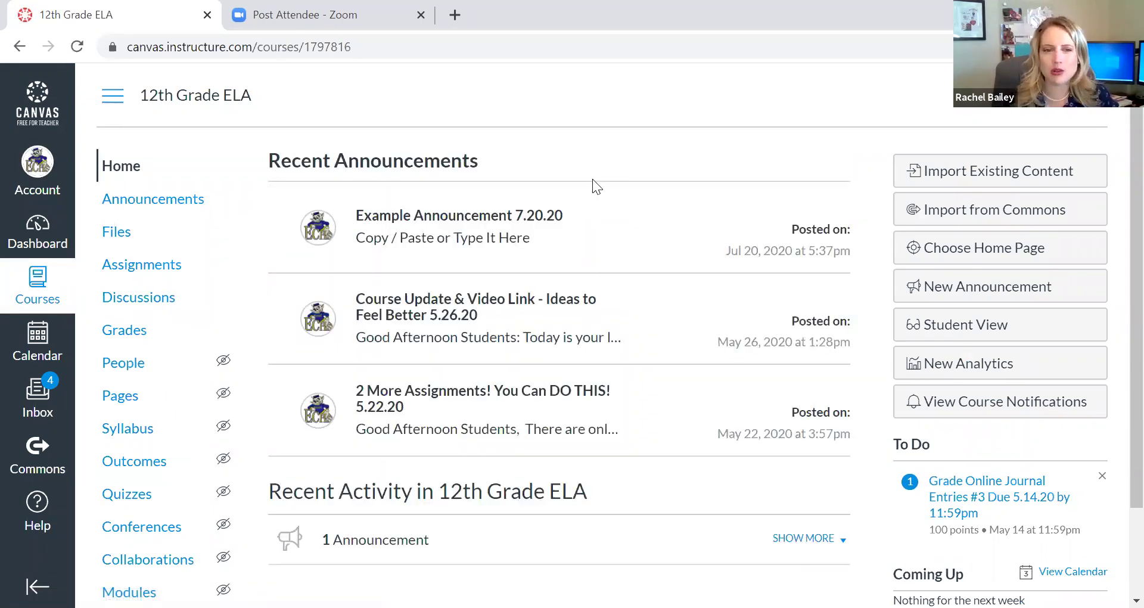
Step: Look through the settings of a blank new assignment in the course, down to the due date options, and leave without saving
{"action": "left_click", "coordinate": [157, 269]}
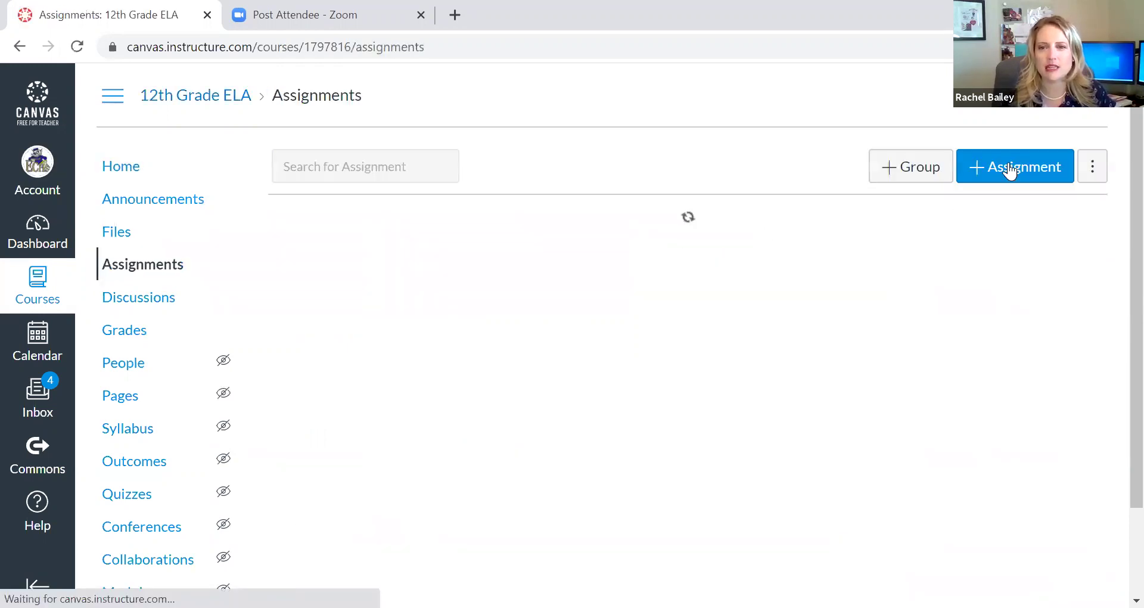
{"action": "left_click", "coordinate": [1010, 171]}
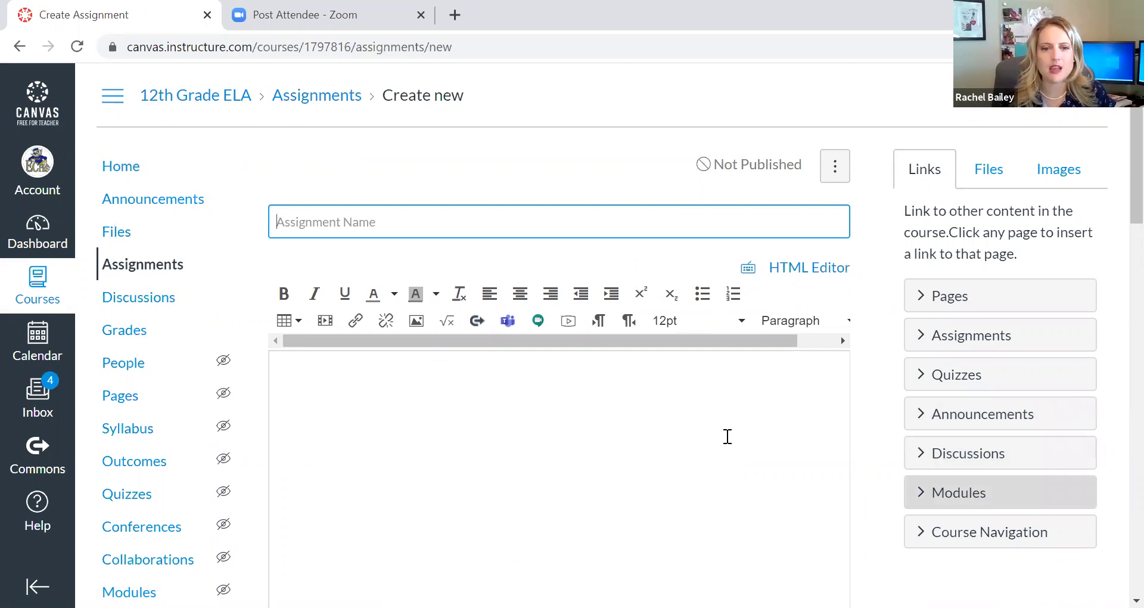
{"action": "scroll", "coordinate": [727, 436], "scroll_direction": "down", "scroll_amount": 18}
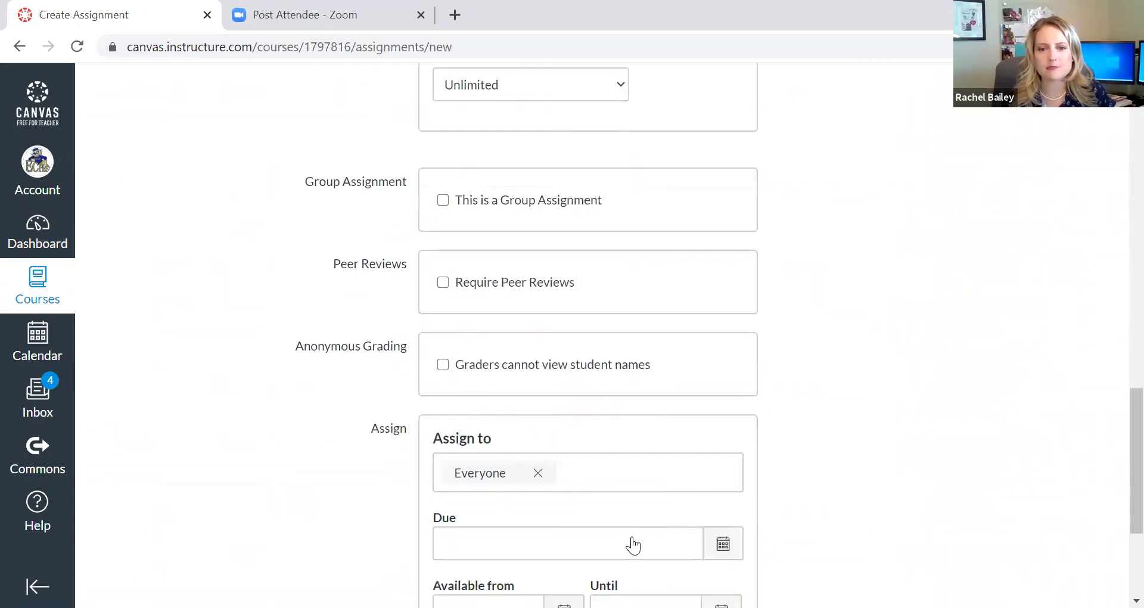
{"action": "scroll", "coordinate": [633, 545], "scroll_direction": "down", "scroll_amount": 4}
{"action": "left_click", "coordinate": [626, 536]}
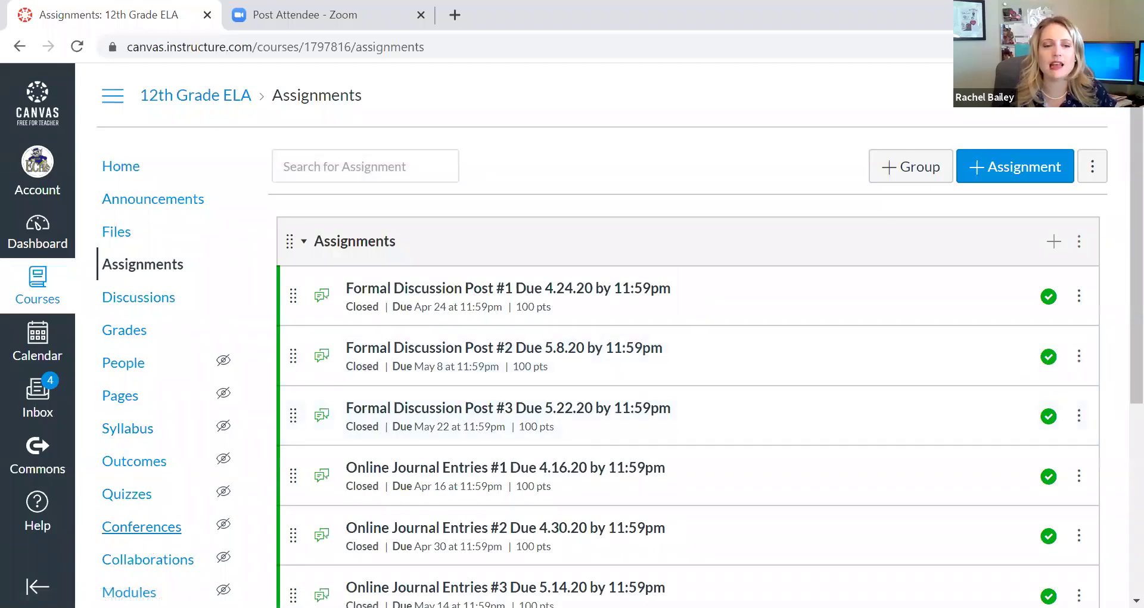
Step: Return to the 12th Grade ELA home page and open the course's Modules page
{"action": "scroll", "coordinate": [227, 511], "scroll_direction": "down", "scroll_amount": 1}
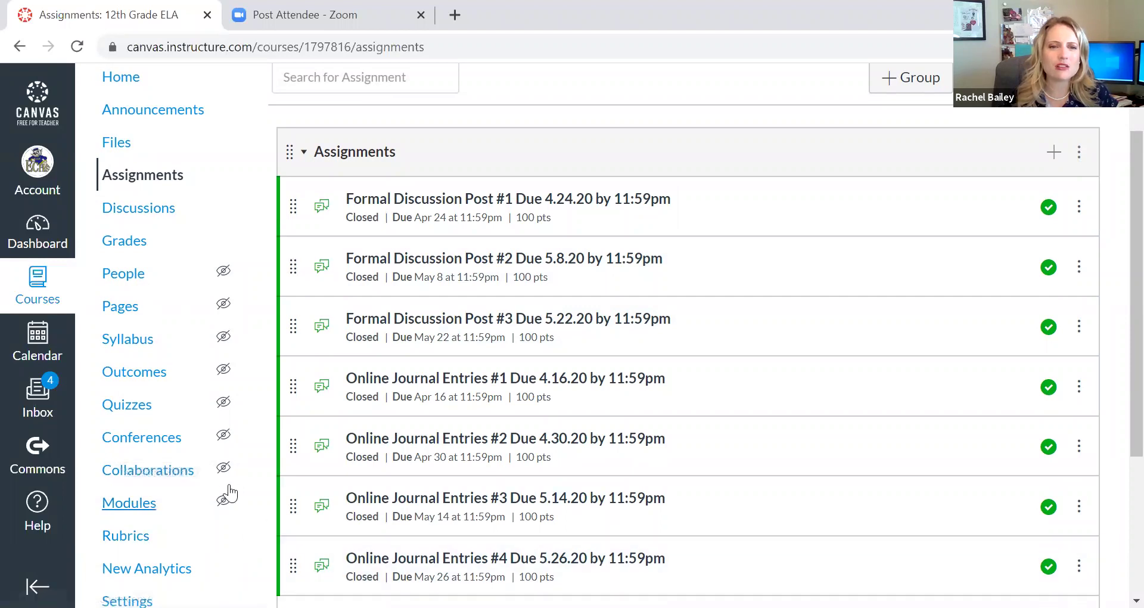
{"action": "scroll", "coordinate": [225, 492], "scroll_direction": "up", "scroll_amount": 2}
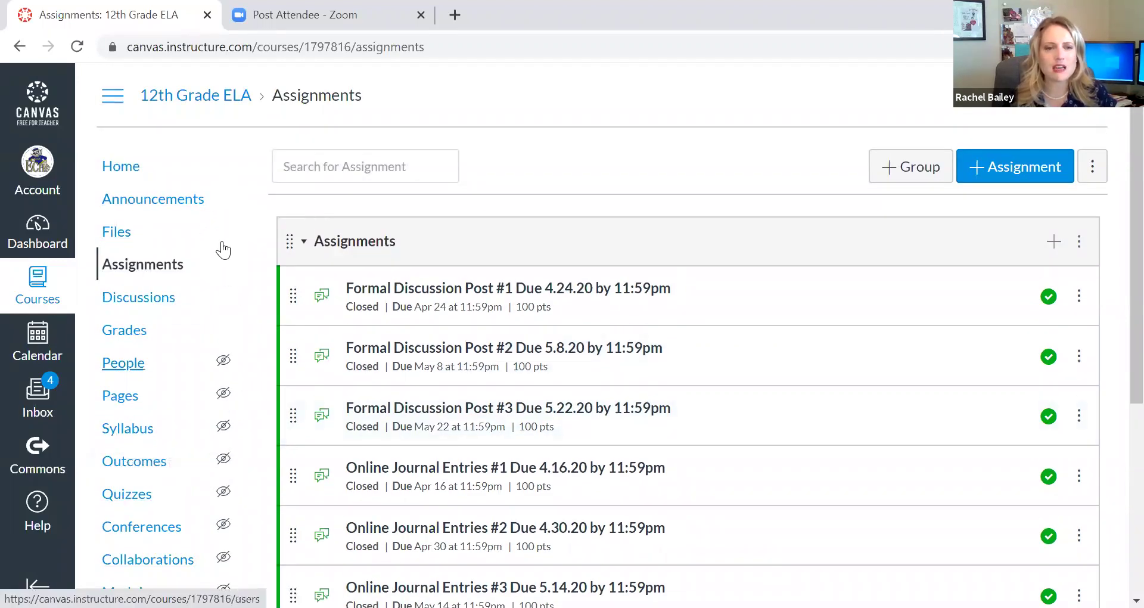
{"action": "mouse_move", "coordinate": [224, 366]}
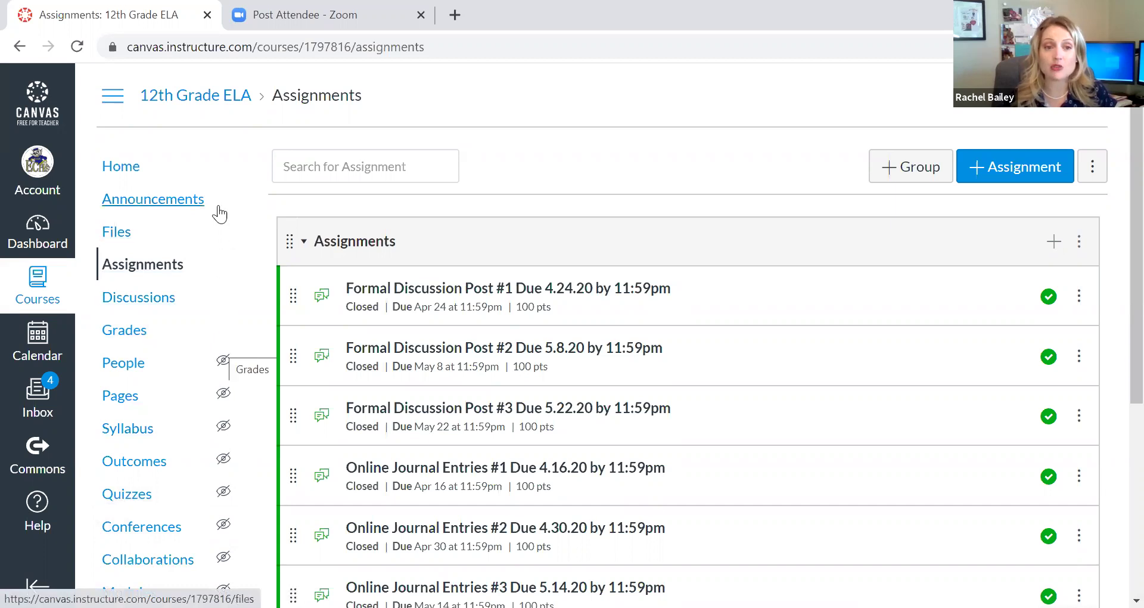
{"action": "left_click", "coordinate": [124, 173]}
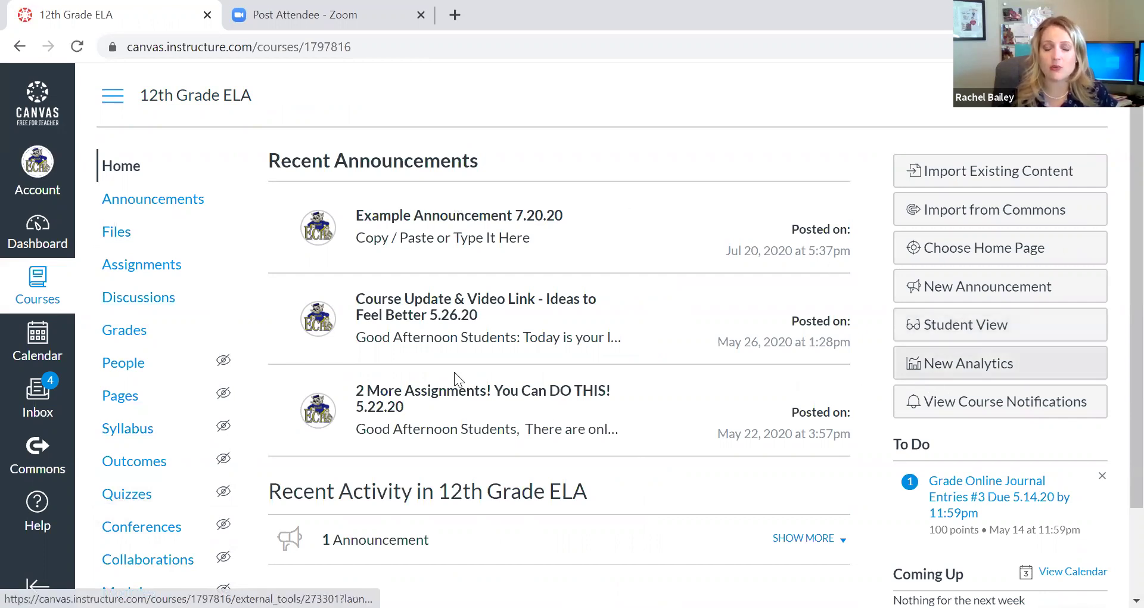
{"action": "scroll", "coordinate": [232, 520], "scroll_direction": "down", "scroll_amount": 2}
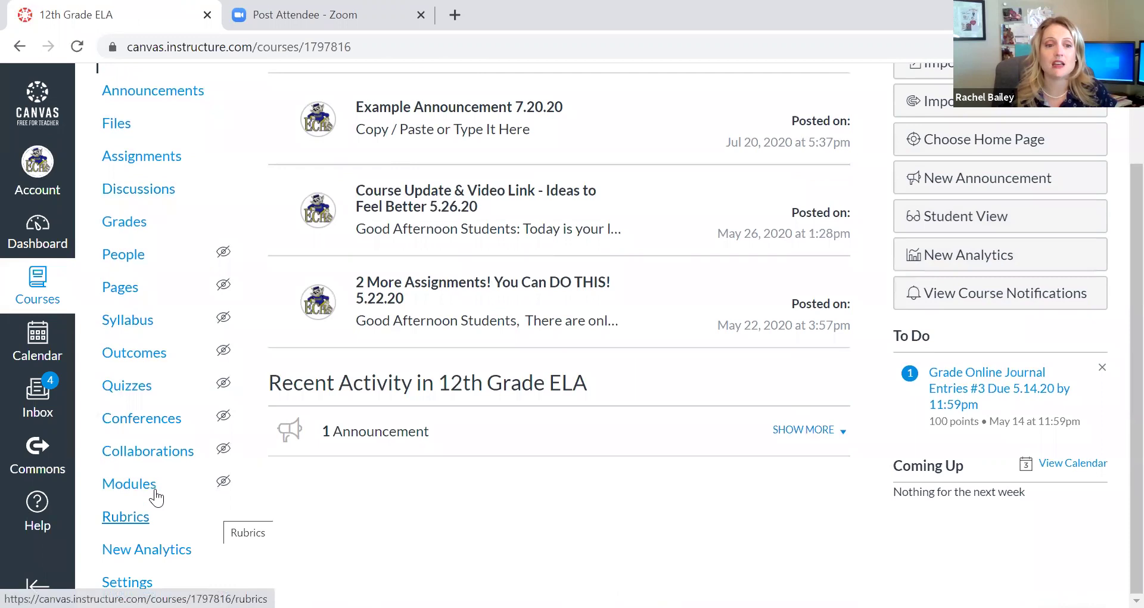
{"action": "left_click", "coordinate": [143, 486]}
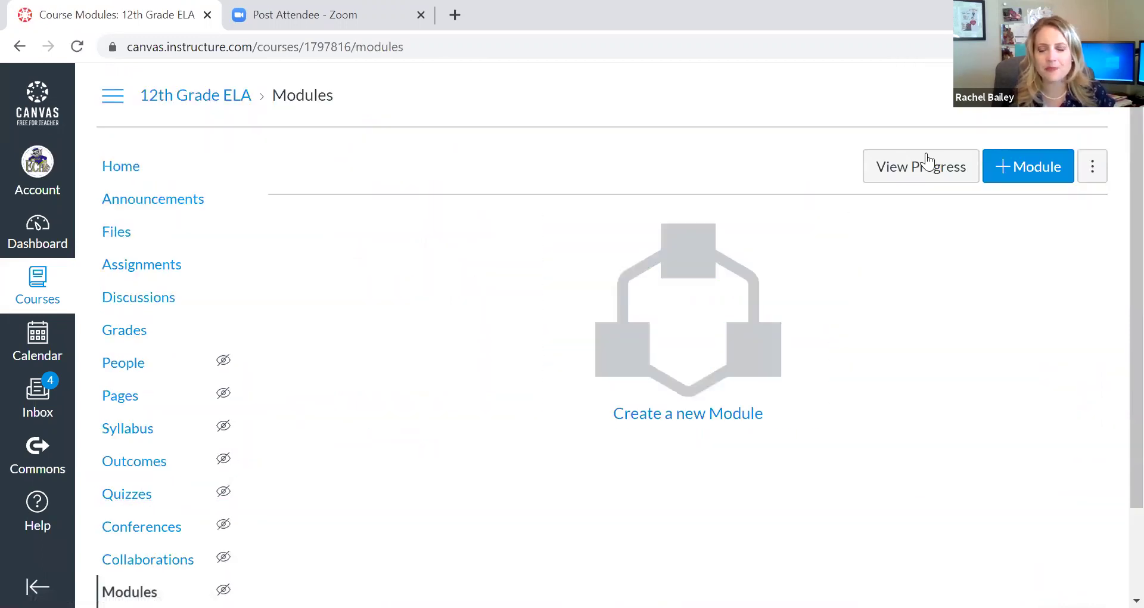
Step: Start a new module in the course and name it Resume
{"action": "left_click", "coordinate": [1020, 171]}
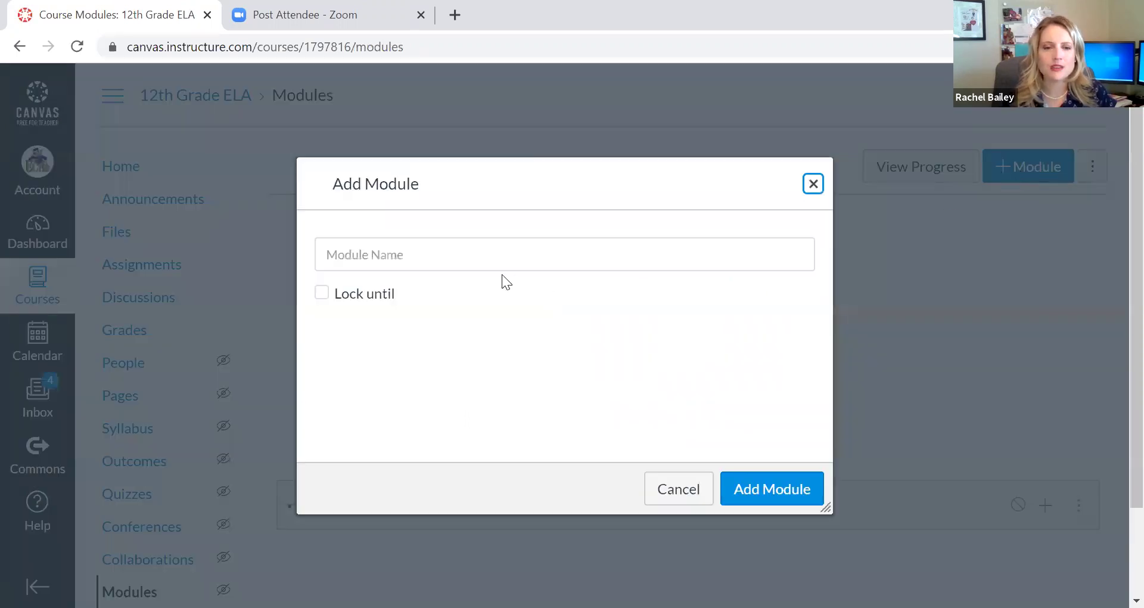
{"action": "left_click", "coordinate": [486, 258]}
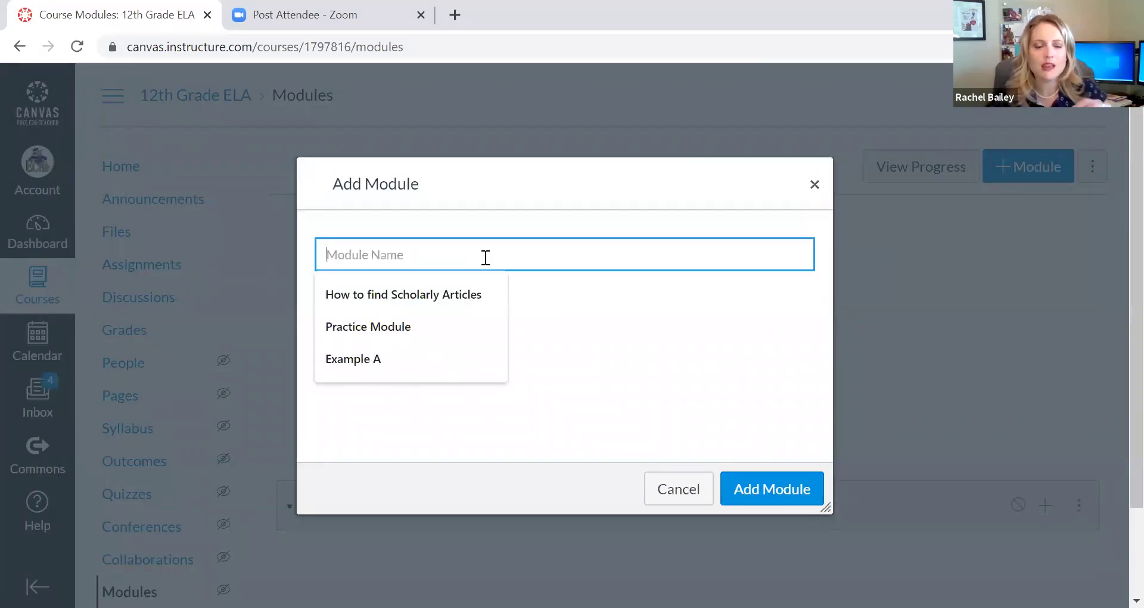
{"action": "type", "text": "Re"}
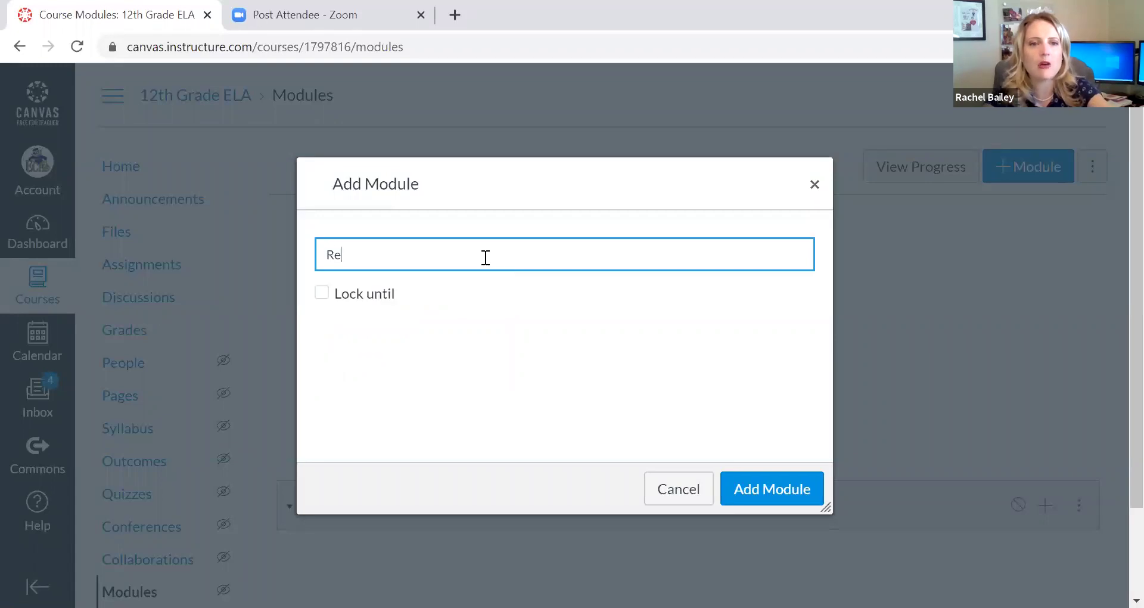
{"action": "type", "text": "sume"}
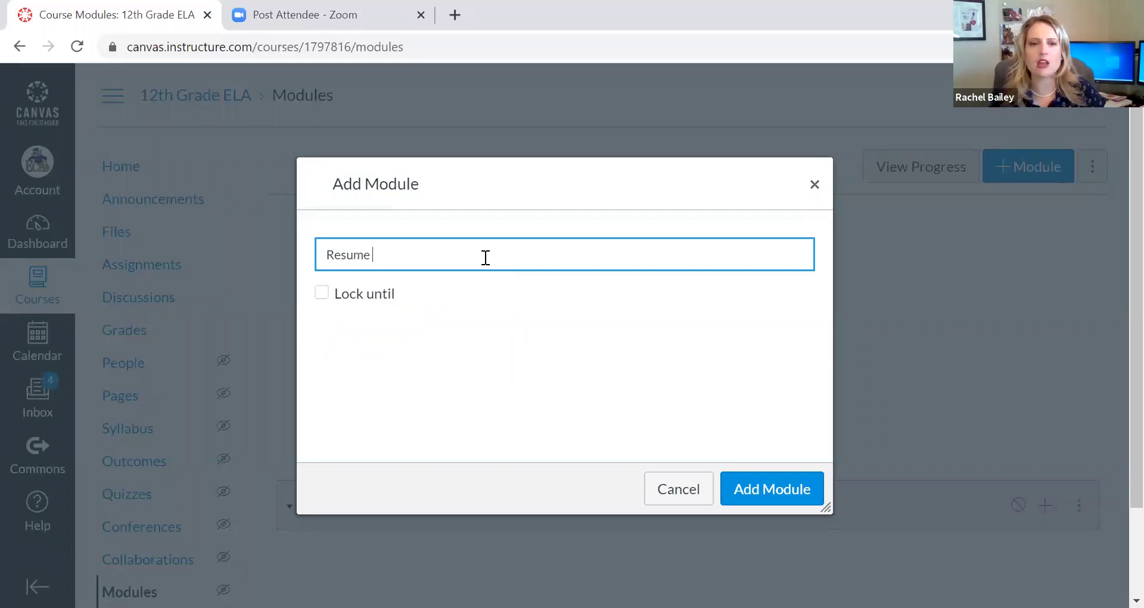
Step: Lock the new module until Jul 21, 2020 5:00 pm and add it to the course
{"action": "left_click", "coordinate": [322, 293]}
{"action": "left_click", "coordinate": [530, 337]}
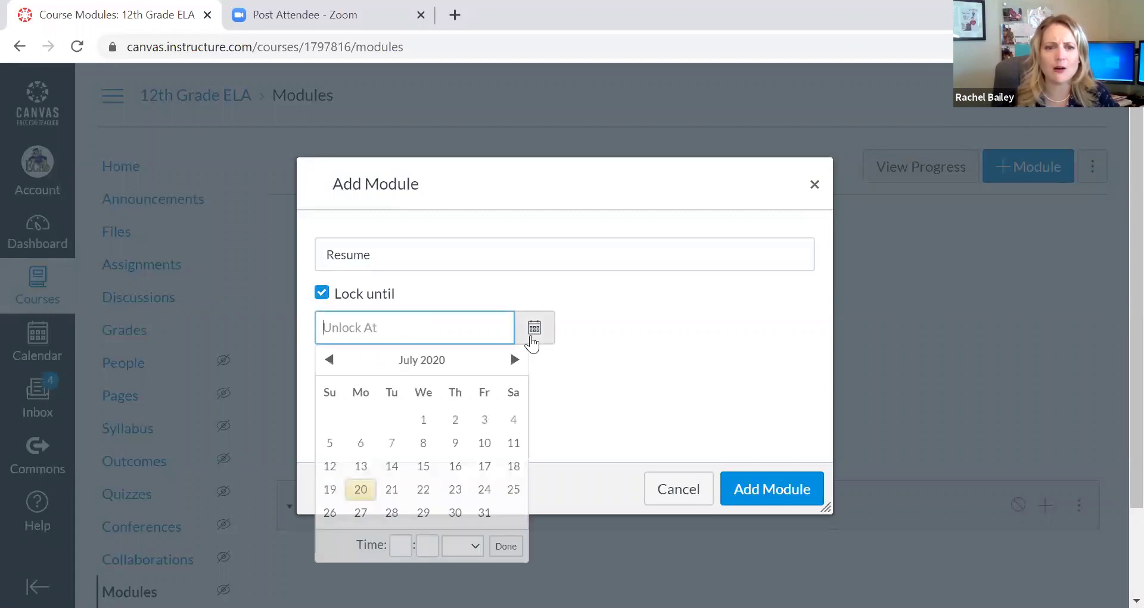
{"action": "left_click", "coordinate": [395, 493]}
{"action": "left_click", "coordinate": [402, 546]}
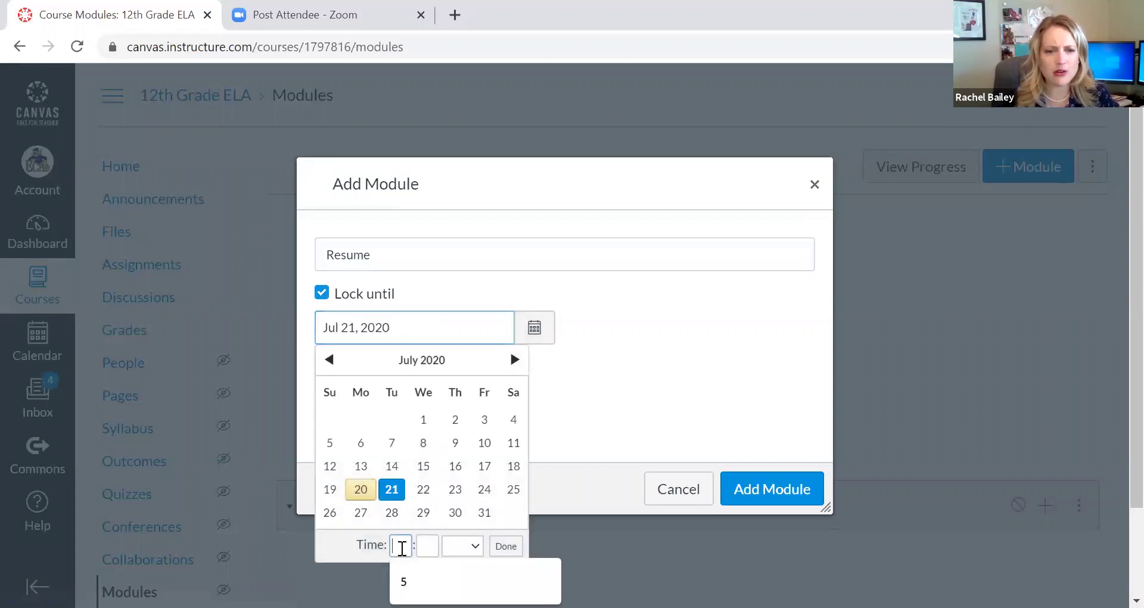
{"action": "type", "text": "5"}
{"action": "left_click", "coordinate": [426, 547]}
{"action": "type", "text": "00"}
{"action": "left_click", "coordinate": [506, 545]}
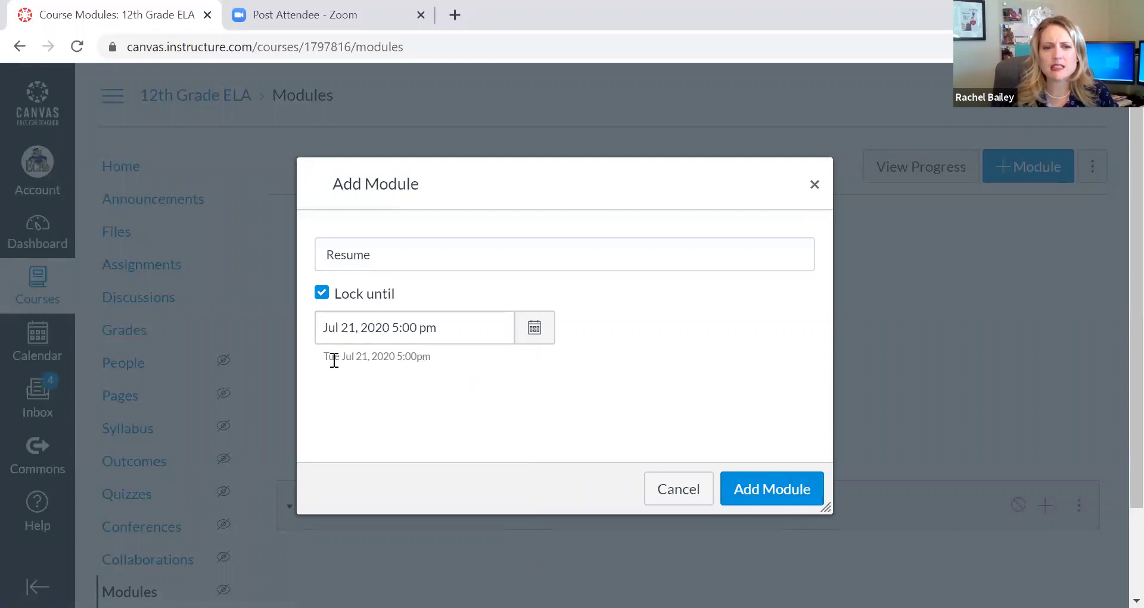
{"action": "left_click", "coordinate": [767, 490]}
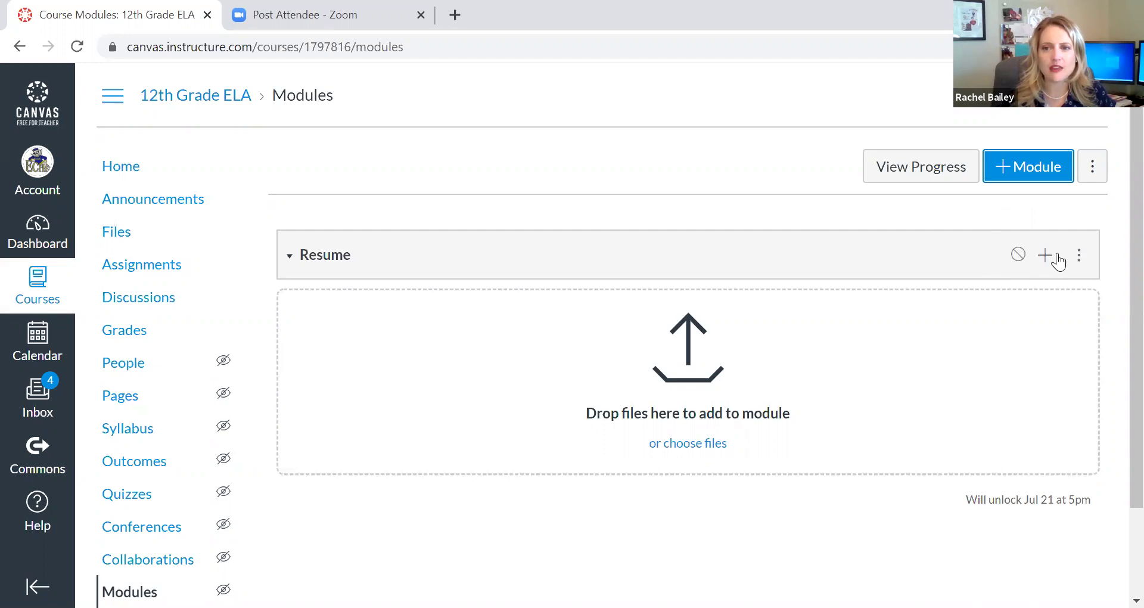
{"action": "left_click", "coordinate": [1079, 256]}
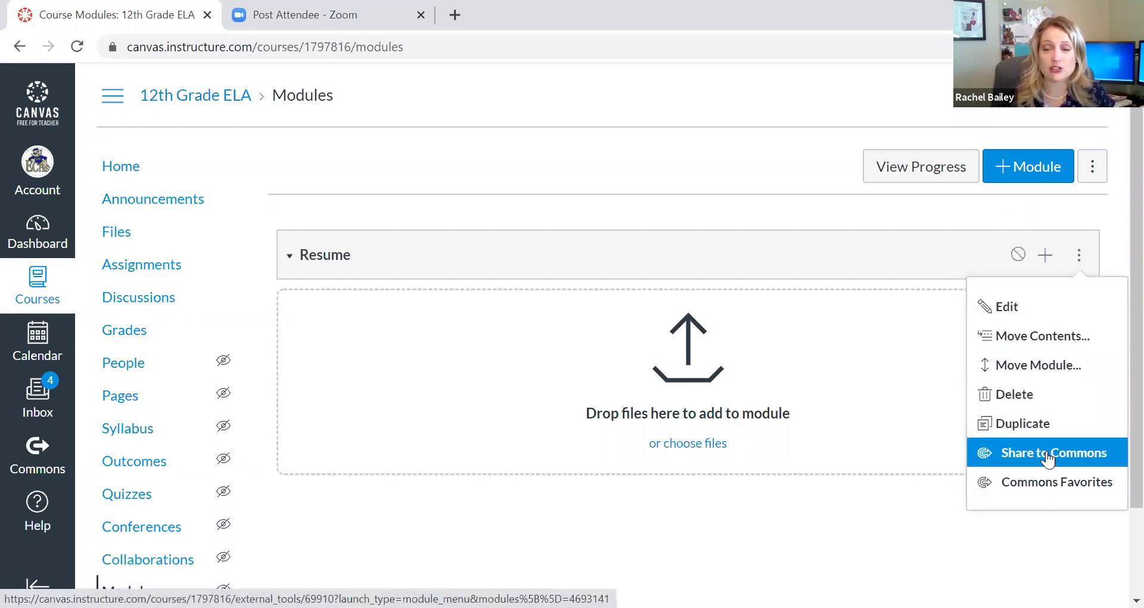
{"action": "left_click", "coordinate": [954, 212]}
Step: Create a new assignment named Resume Fun! as an item in the Resume module
{"action": "left_click", "coordinate": [1045, 256]}
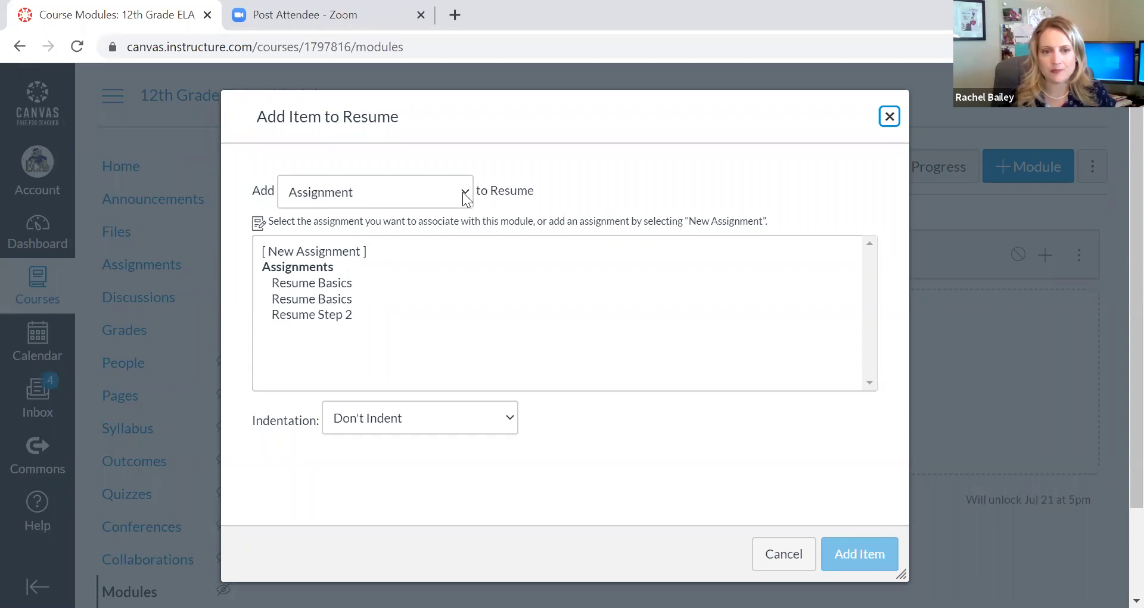
{"action": "left_click", "coordinate": [381, 192]}
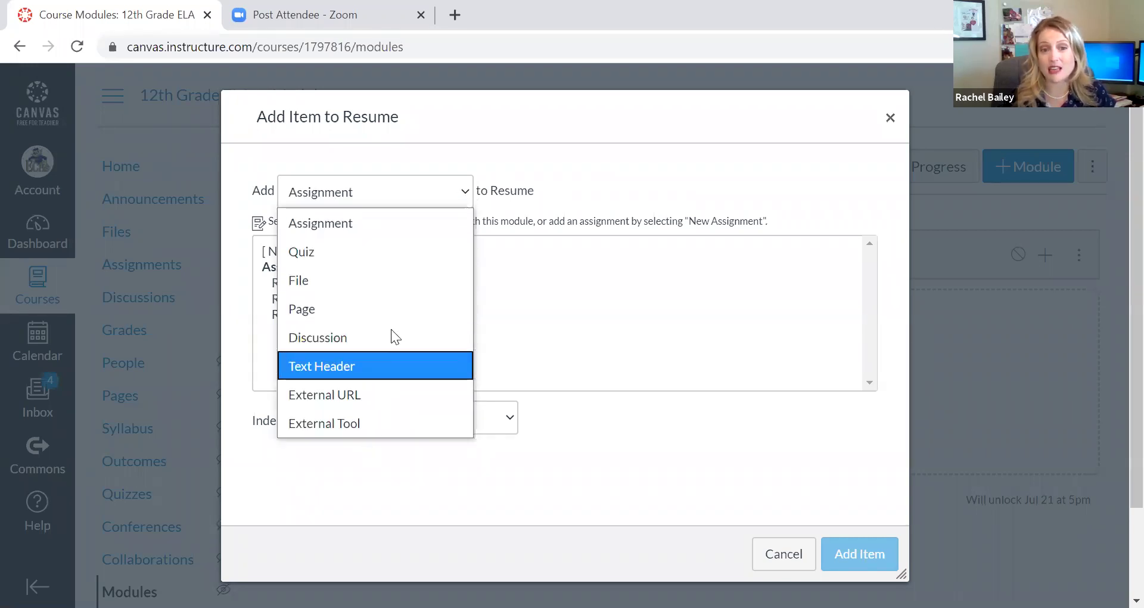
{"action": "left_click", "coordinate": [360, 226]}
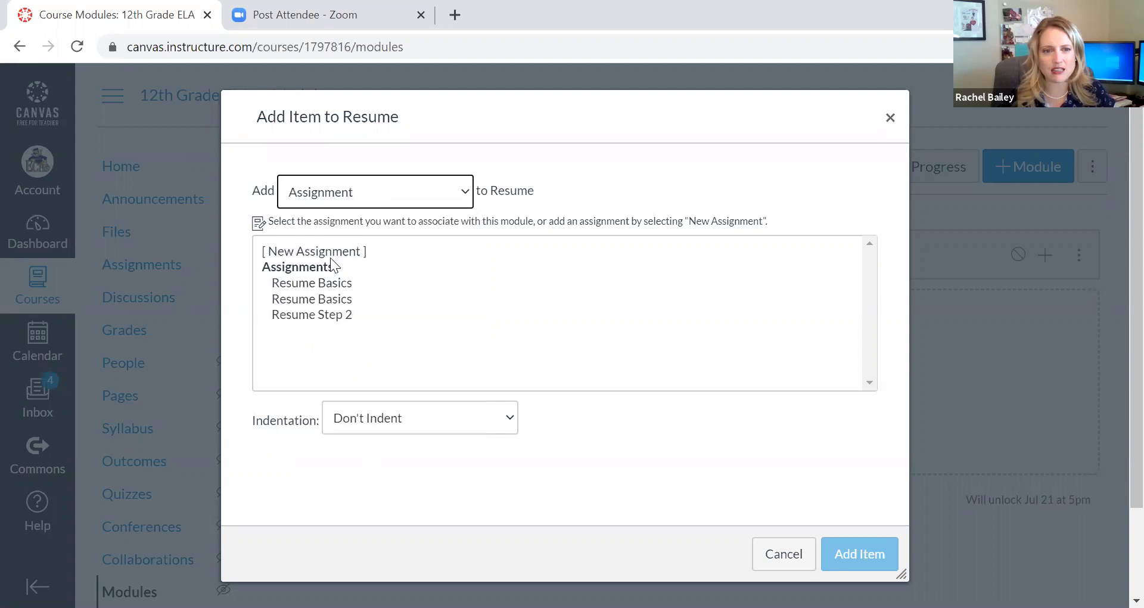
{"action": "left_click", "coordinate": [310, 251]}
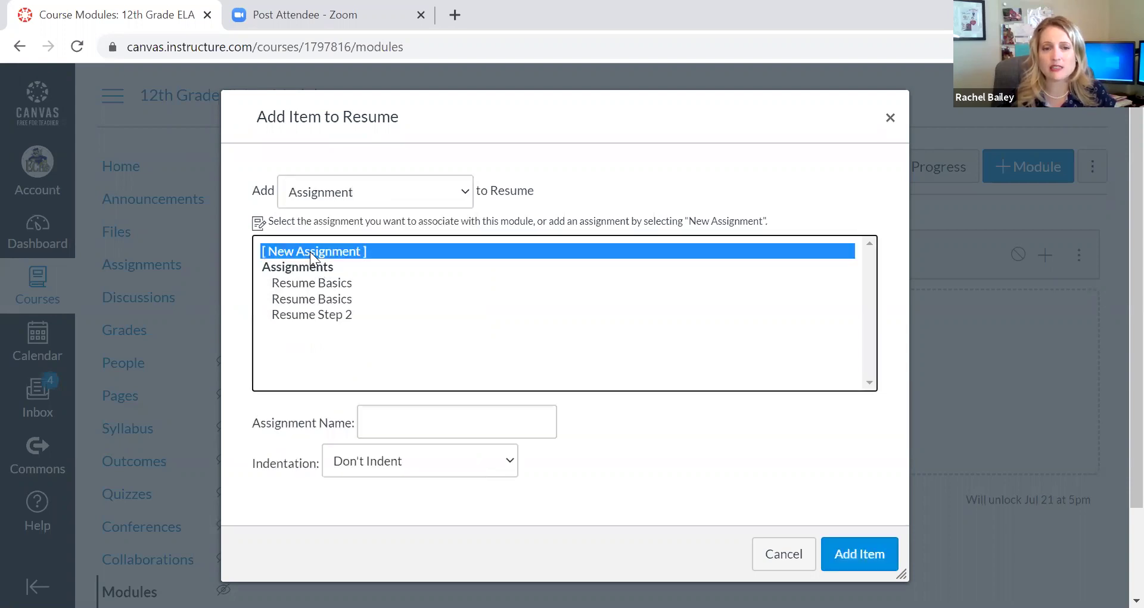
{"action": "left_click", "coordinate": [400, 423]}
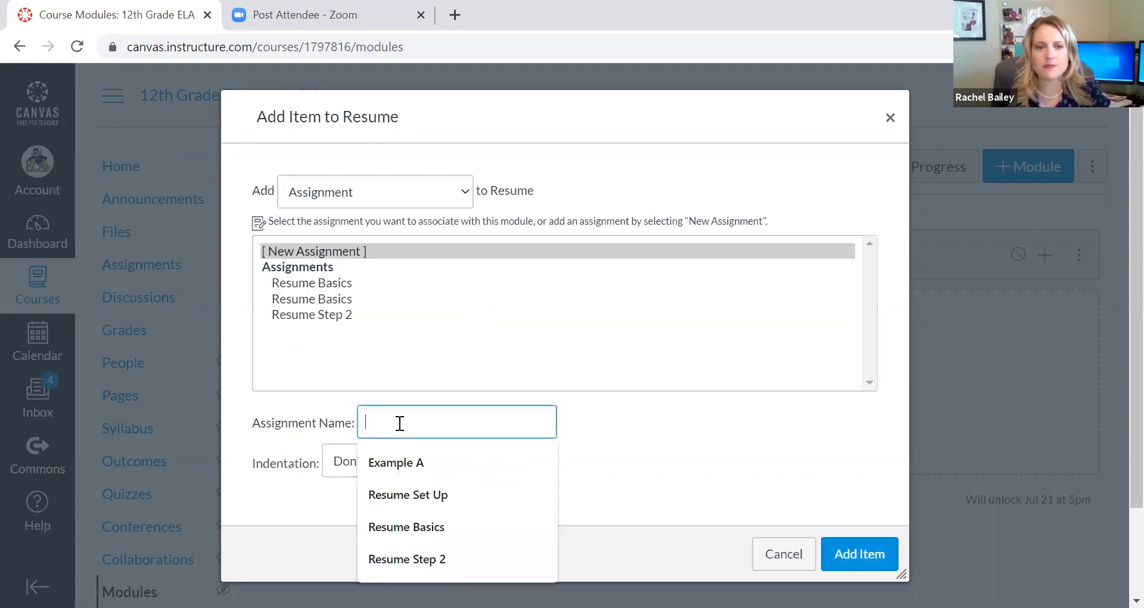
{"action": "type", "text": "Re"}
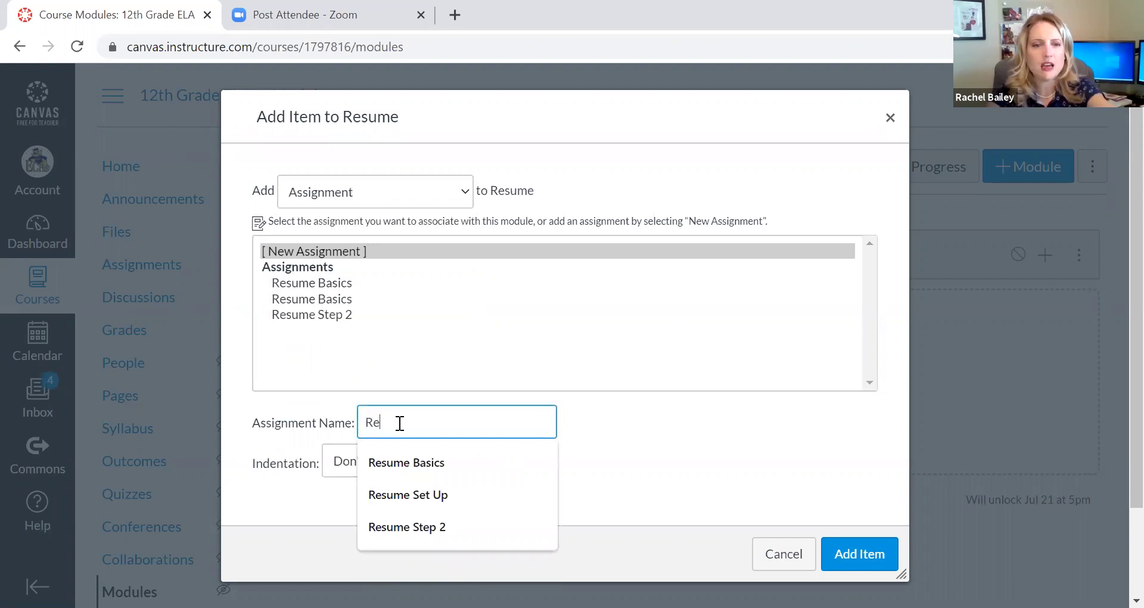
{"action": "type", "text": "sume Fun!"}
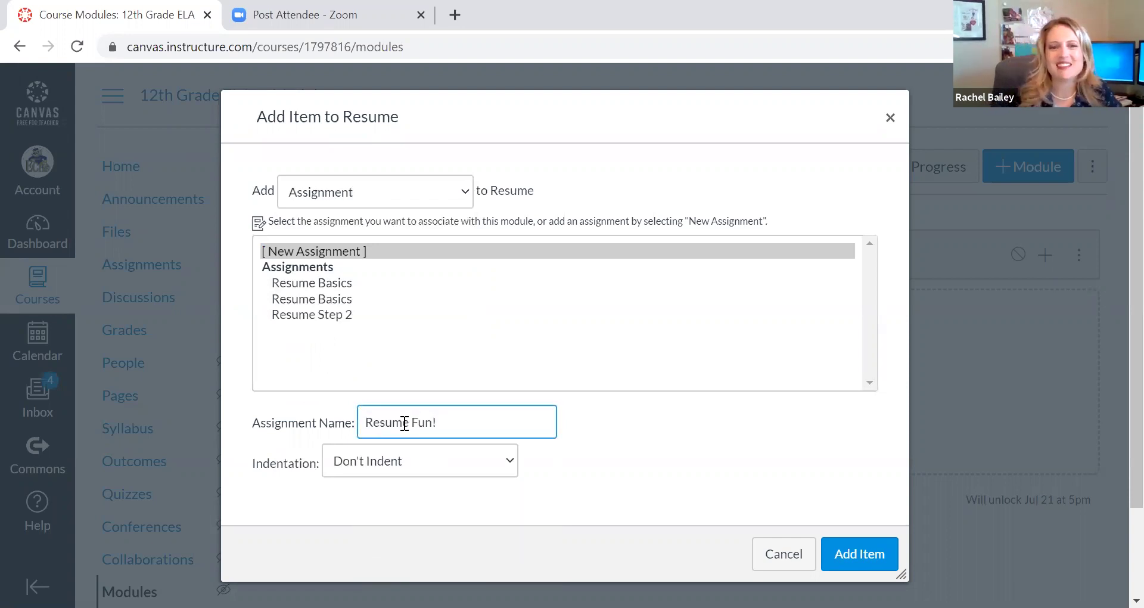
{"action": "left_click", "coordinate": [866, 559]}
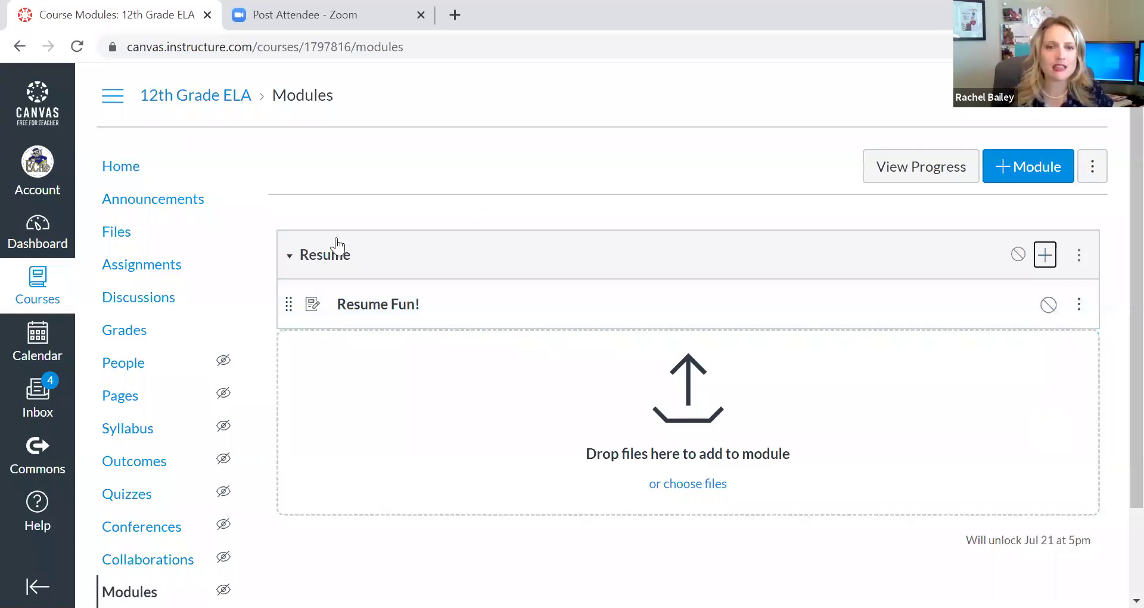
Step: Add the first existing Resume Basics assignment to the Resume module
{"action": "key", "text": "Return"}
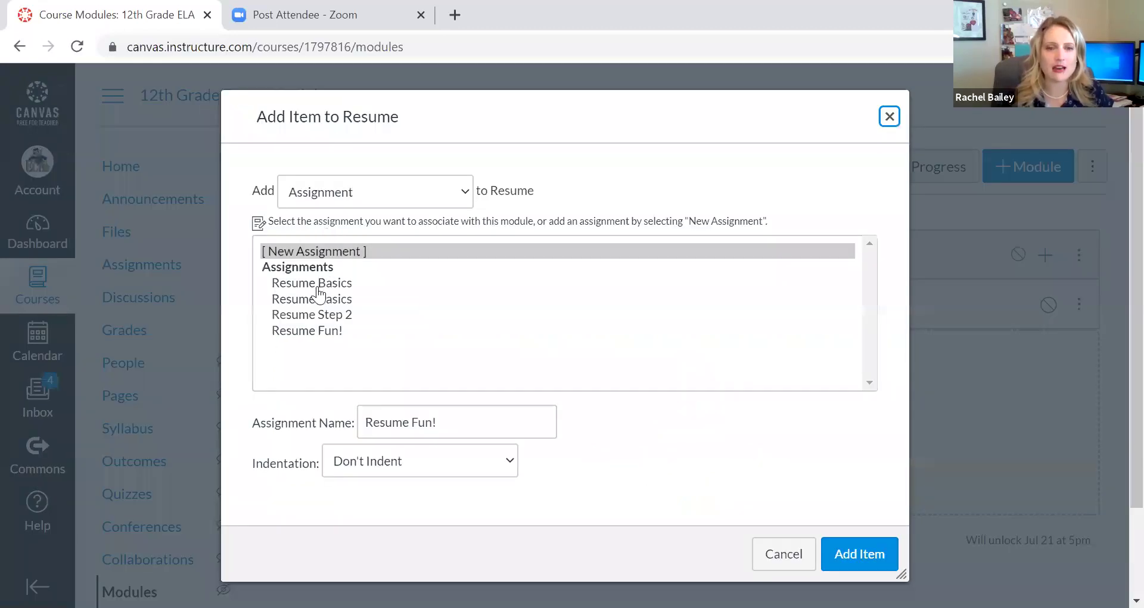
{"action": "left_click", "coordinate": [886, 556]}
{"action": "left_click", "coordinate": [857, 553]}
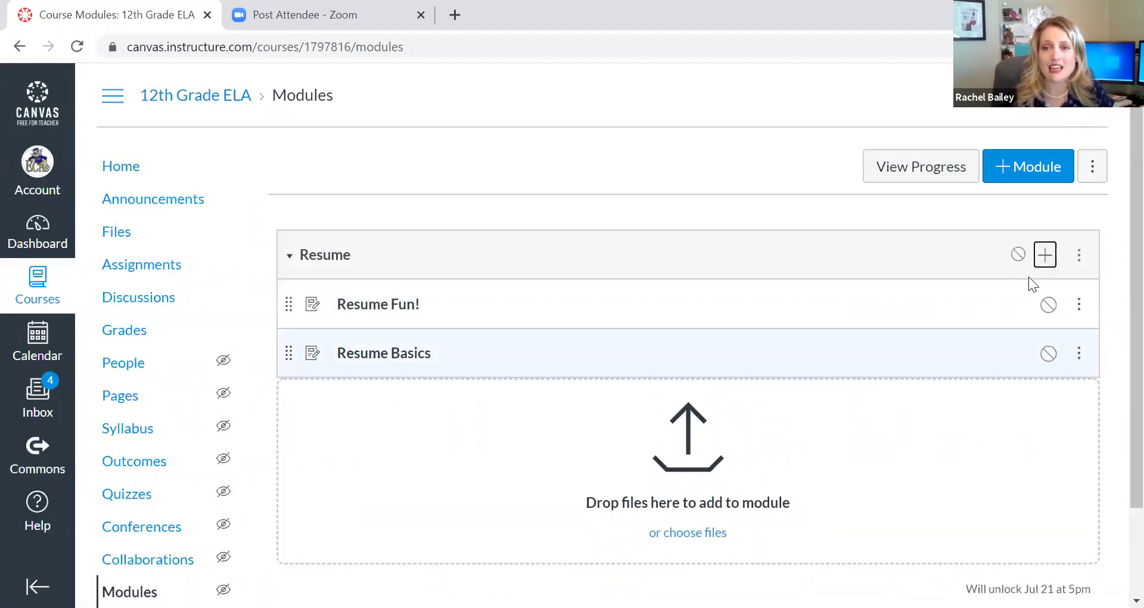
Step: Add the existing Resume Step 2 assignment to the Resume module
{"action": "left_click", "coordinate": [1044, 256]}
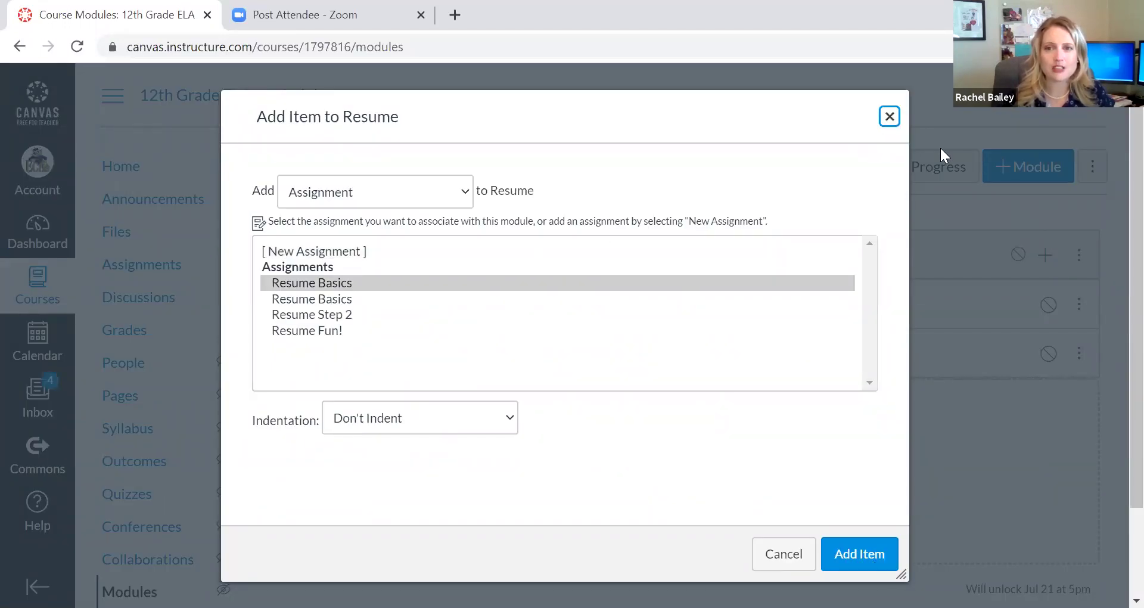
{"action": "left_click", "coordinate": [889, 117]}
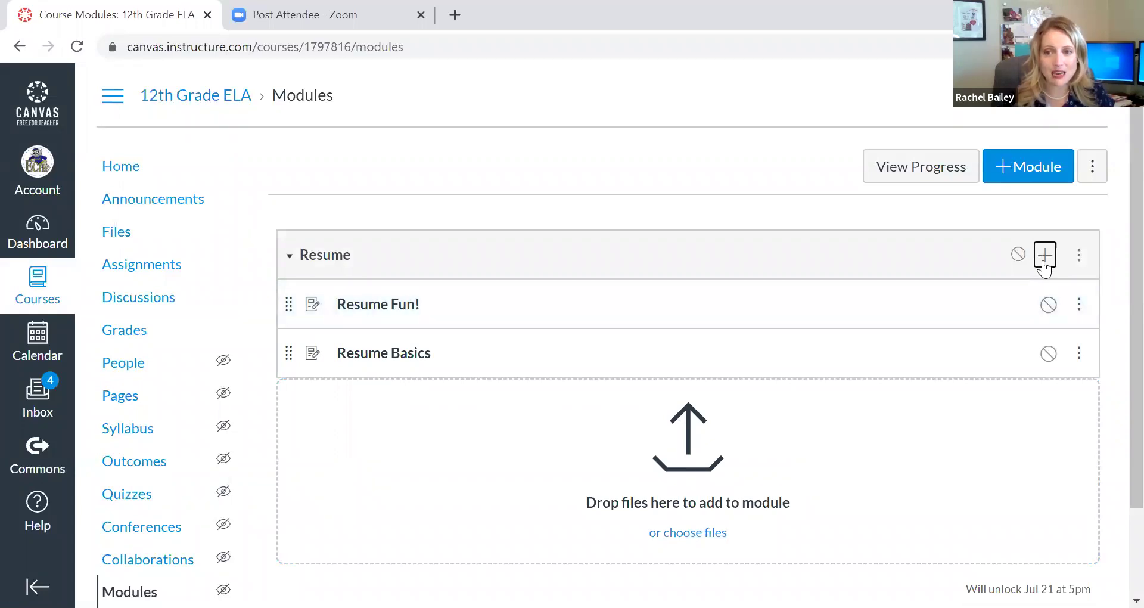
{"action": "left_click", "coordinate": [1044, 257]}
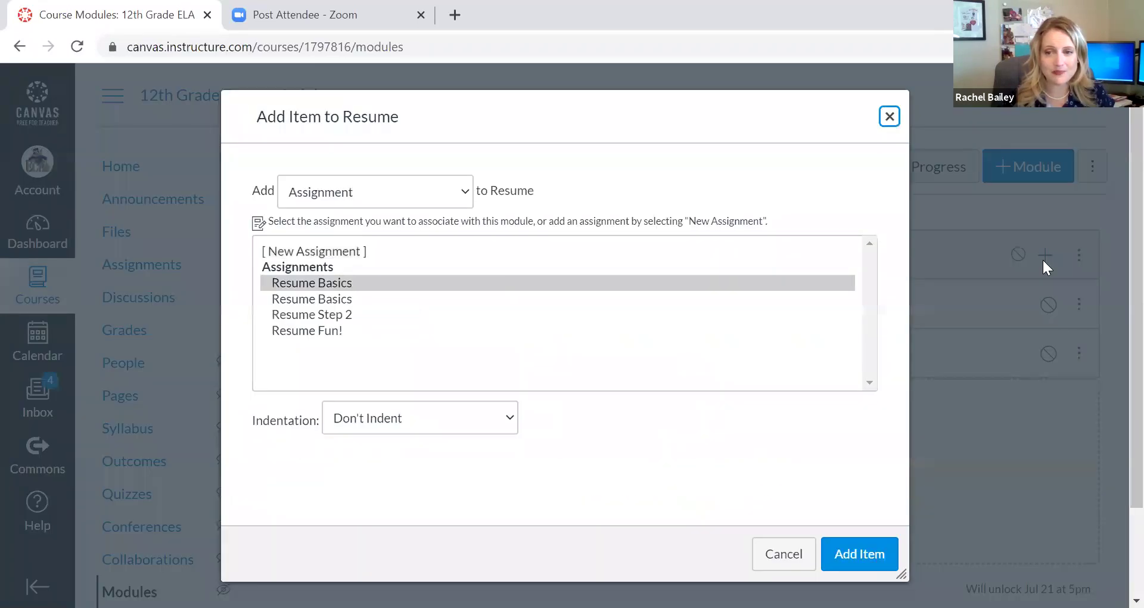
{"action": "left_click", "coordinate": [313, 315]}
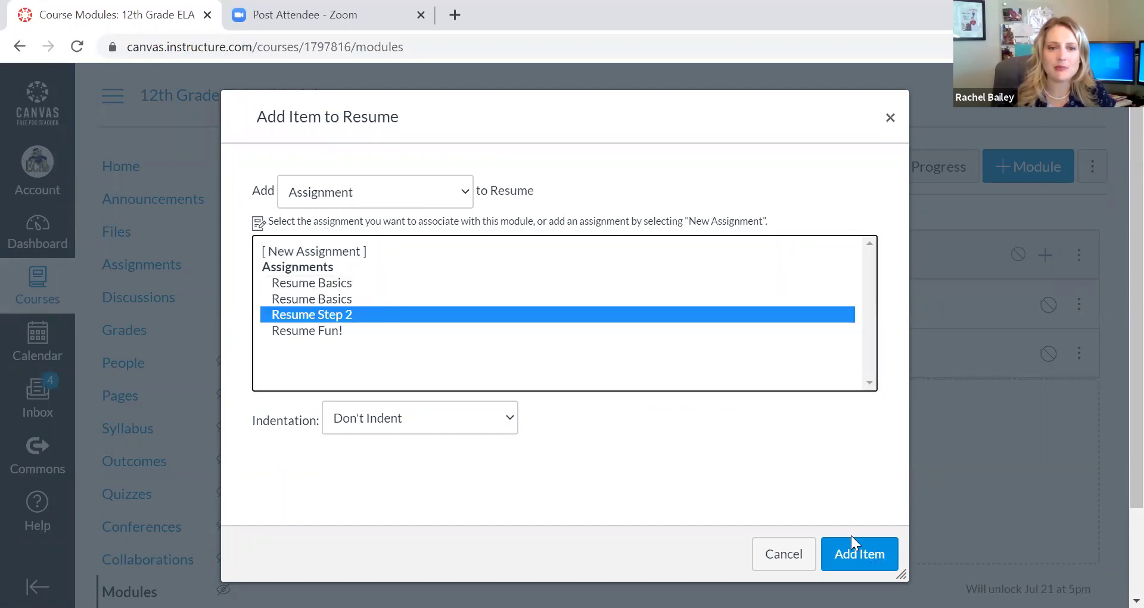
{"action": "left_click", "coordinate": [859, 554]}
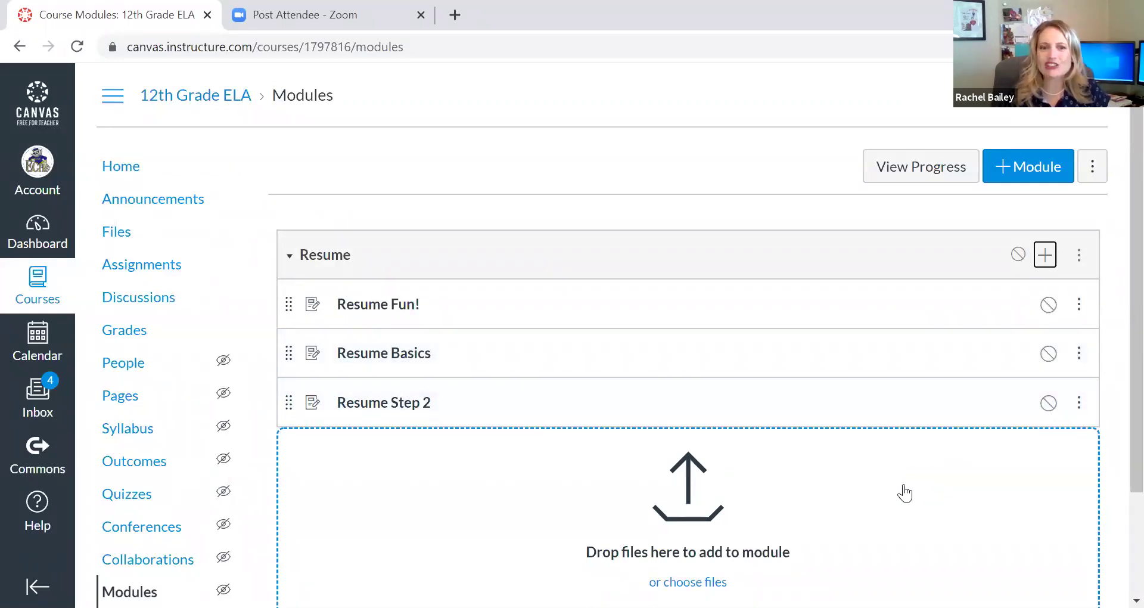
Step: Open the Resume Fun! assignment for editing and enter "Instructions" as its description
{"action": "scroll", "coordinate": [659, 359], "scroll_direction": "down", "scroll_amount": 1}
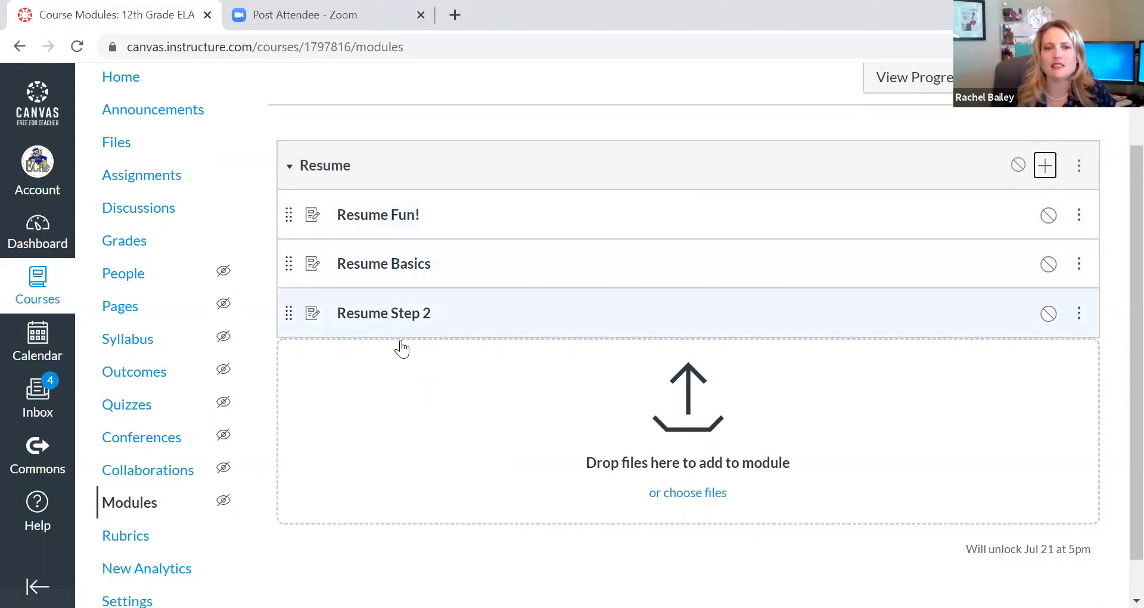
{"action": "left_click", "coordinate": [394, 224]}
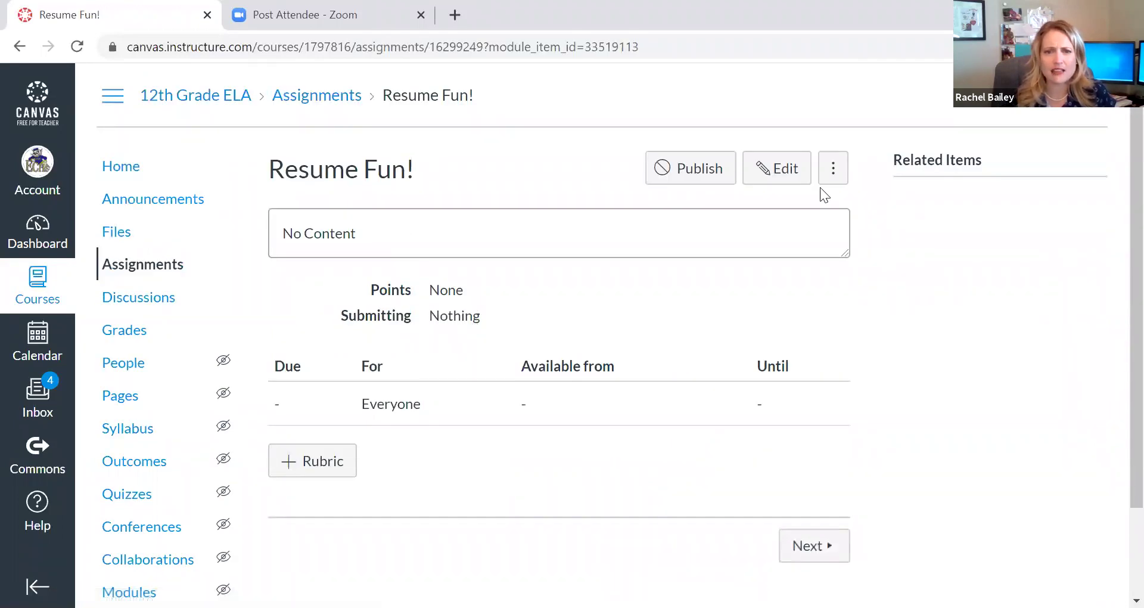
{"action": "scroll", "coordinate": [687, 465], "scroll_direction": "down", "scroll_amount": 2}
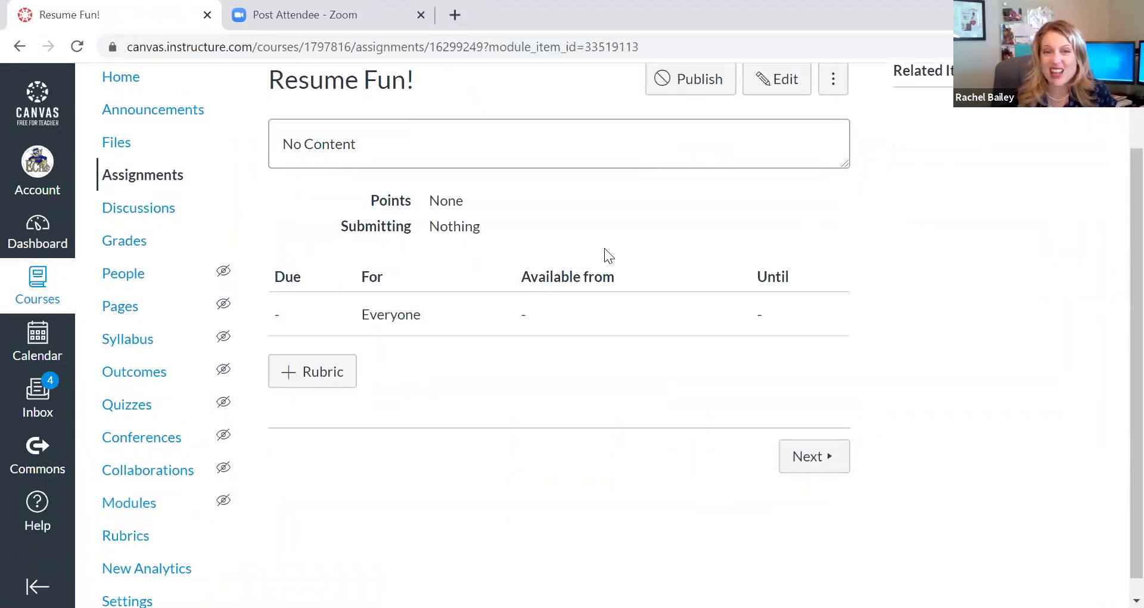
{"action": "scroll", "coordinate": [634, 325], "scroll_direction": "up", "scroll_amount": 2}
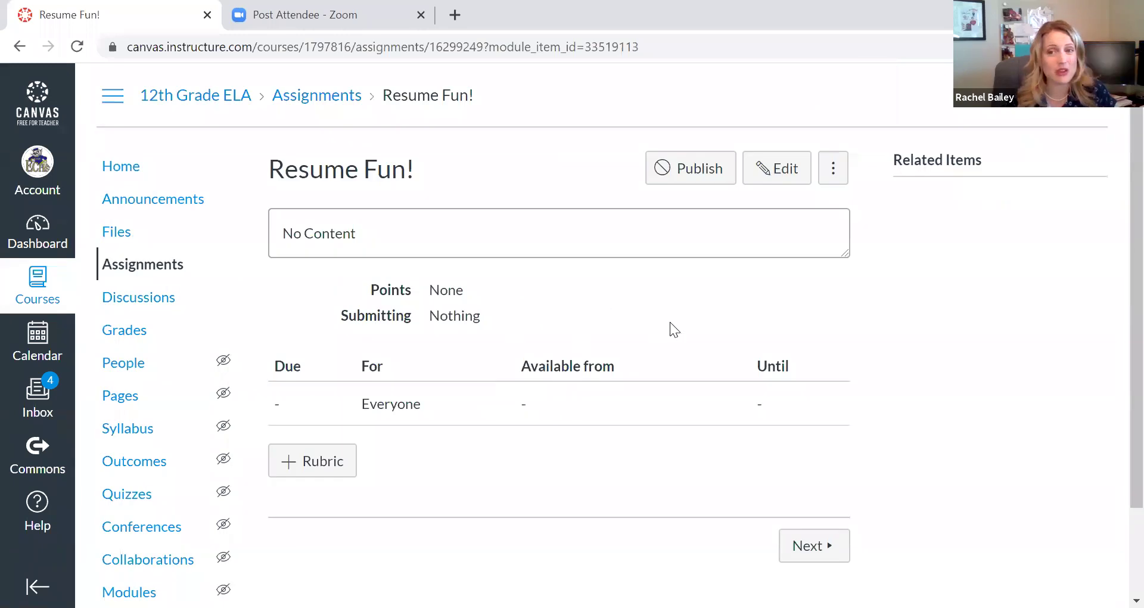
{"action": "left_click", "coordinate": [784, 172]}
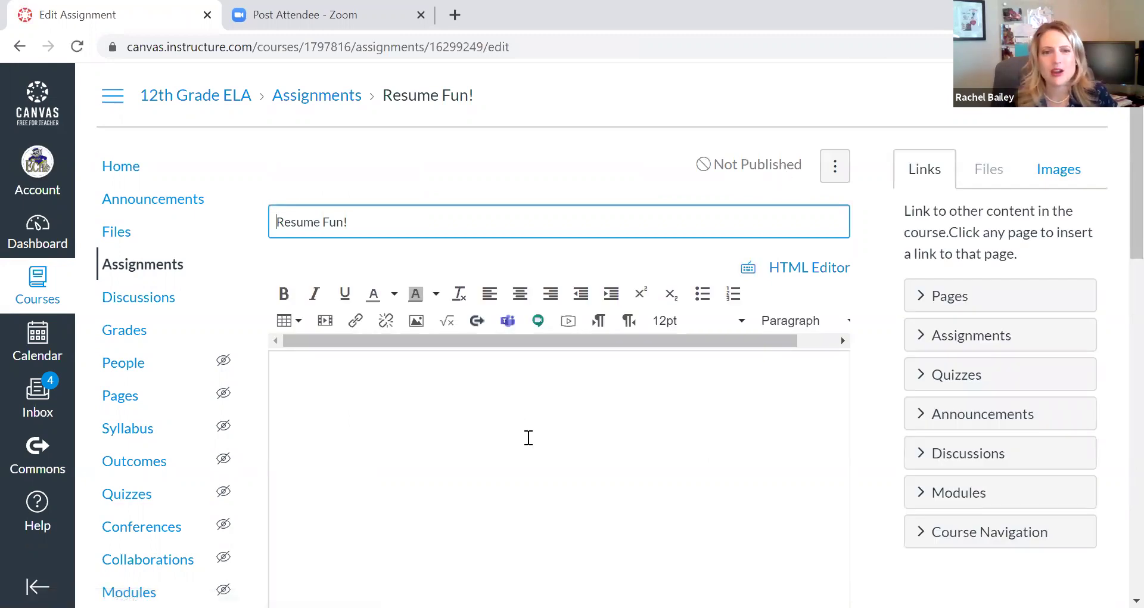
{"action": "left_click", "coordinate": [410, 404]}
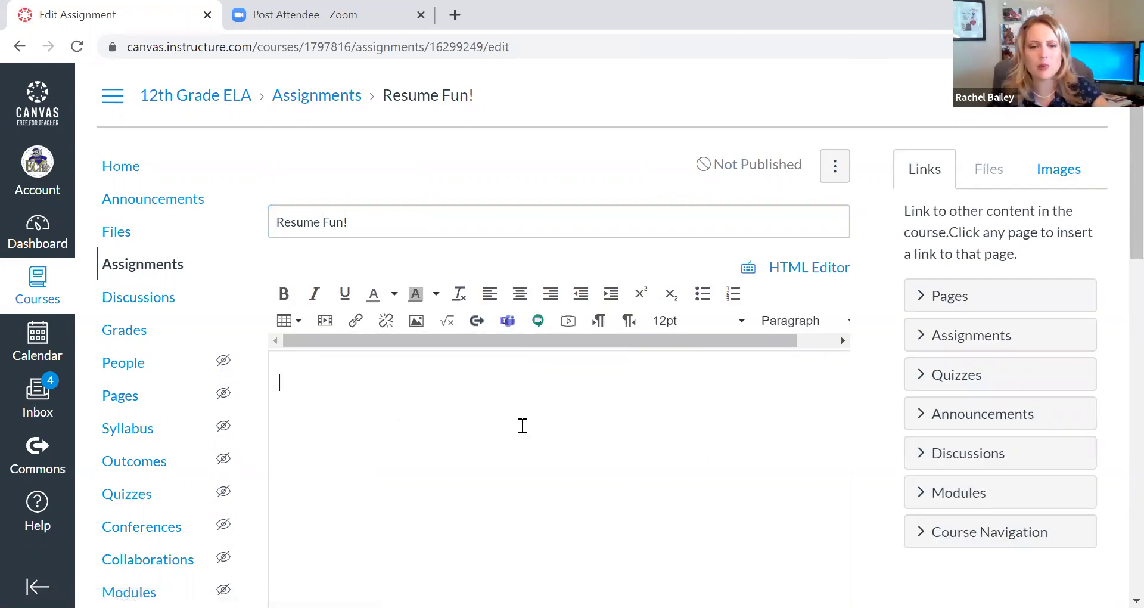
{"action": "type", "text": "Inst"}
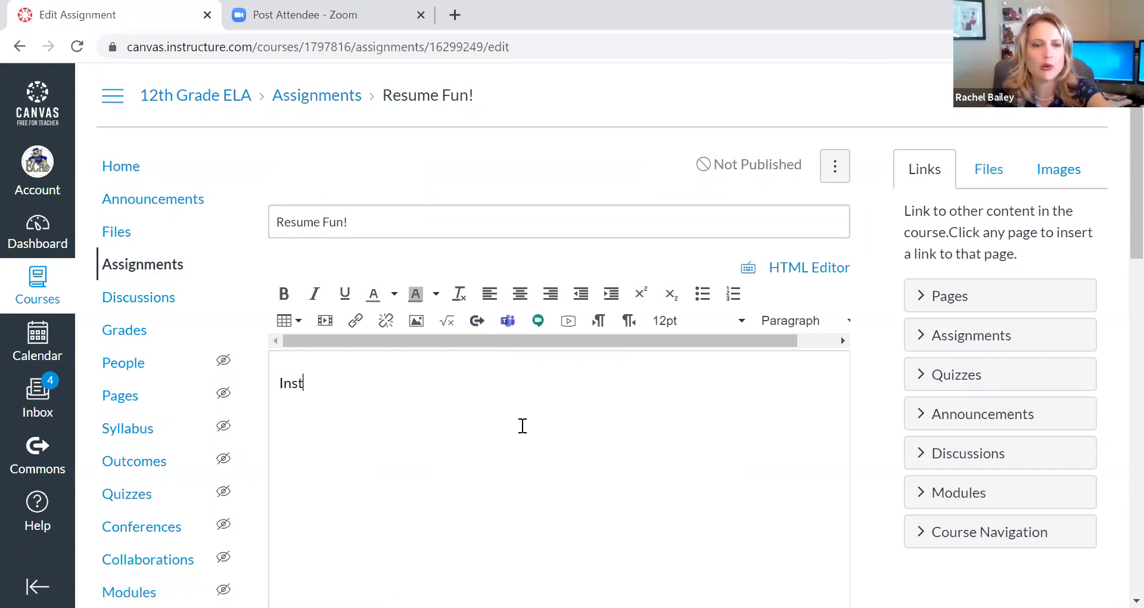
{"action": "type", "text": "ructions"}
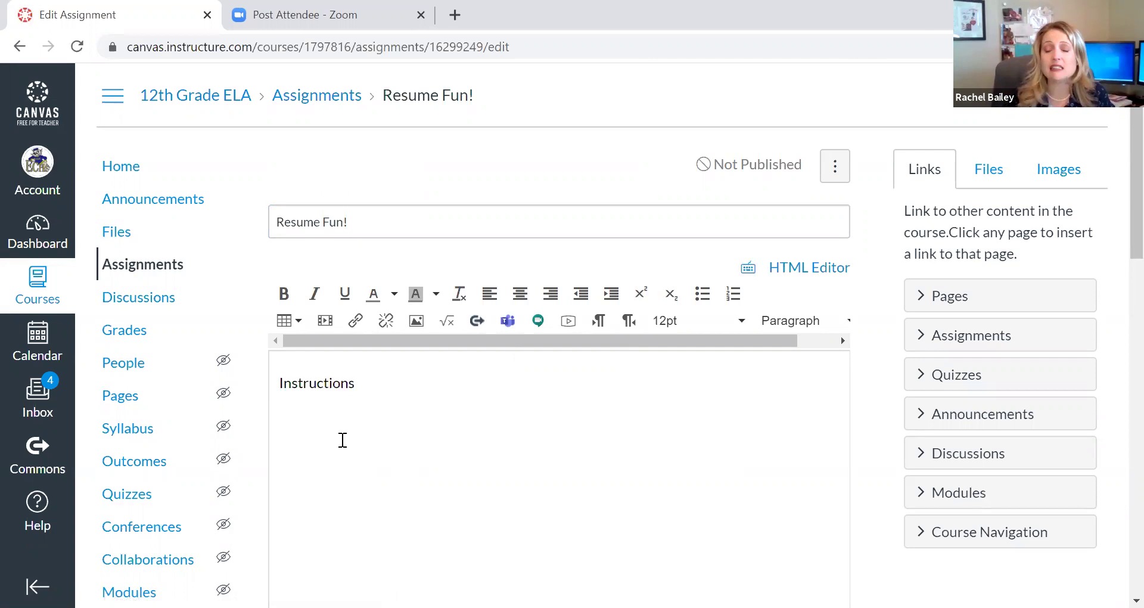
Step: Set the assignment's points to 50
{"action": "scroll", "coordinate": [342, 439], "scroll_direction": "down", "scroll_amount": 2}
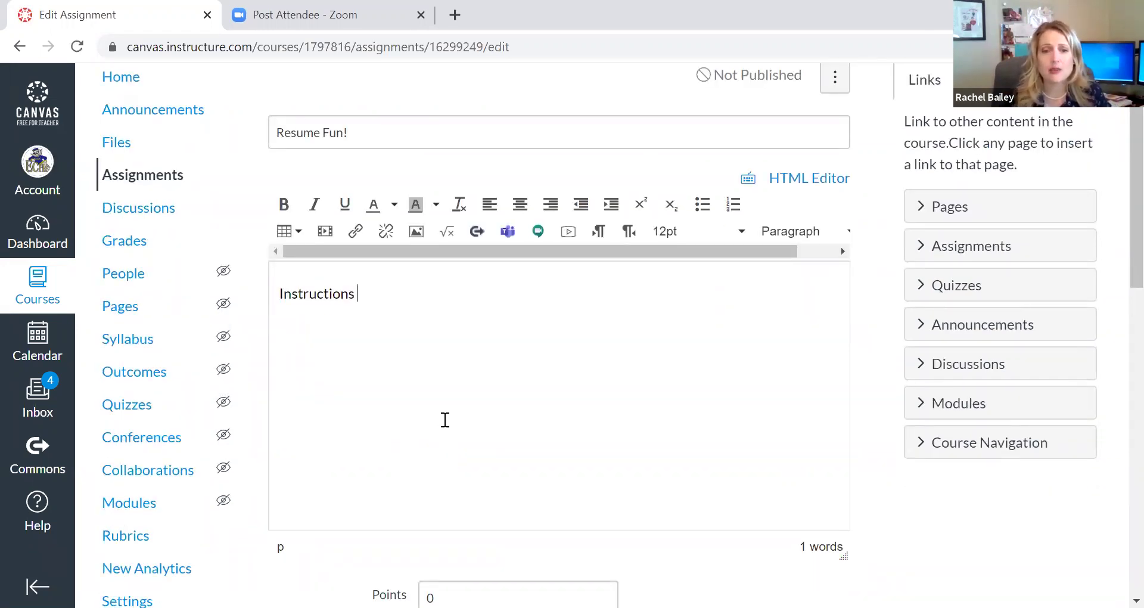
{"action": "scroll", "coordinate": [444, 419], "scroll_direction": "down", "scroll_amount": 1}
{"action": "scroll", "coordinate": [443, 420], "scroll_direction": "down", "scroll_amount": 3}
{"action": "left_click", "coordinate": [439, 419]}
{"action": "key", "text": "BackSpace"}
{"action": "type", "text": "50"}
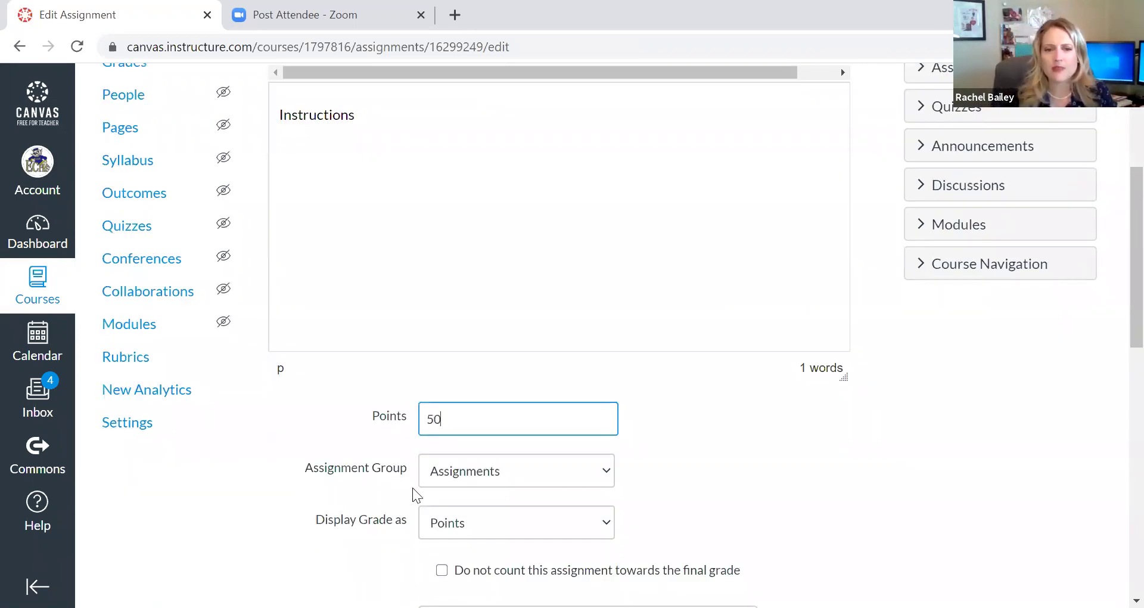
Step: Review the assignment's grade display, submission type choices, group assignment, peer review and anonymous grading options
{"action": "scroll", "coordinate": [531, 372], "scroll_direction": "down", "scroll_amount": 1}
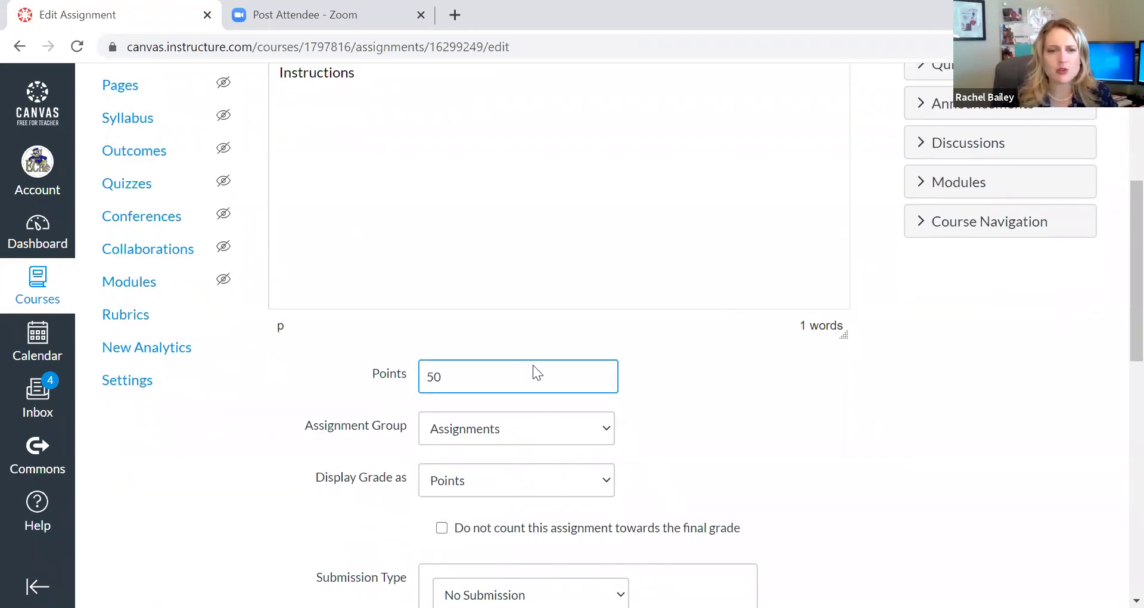
{"action": "scroll", "coordinate": [473, 373], "scroll_direction": "down", "scroll_amount": 2}
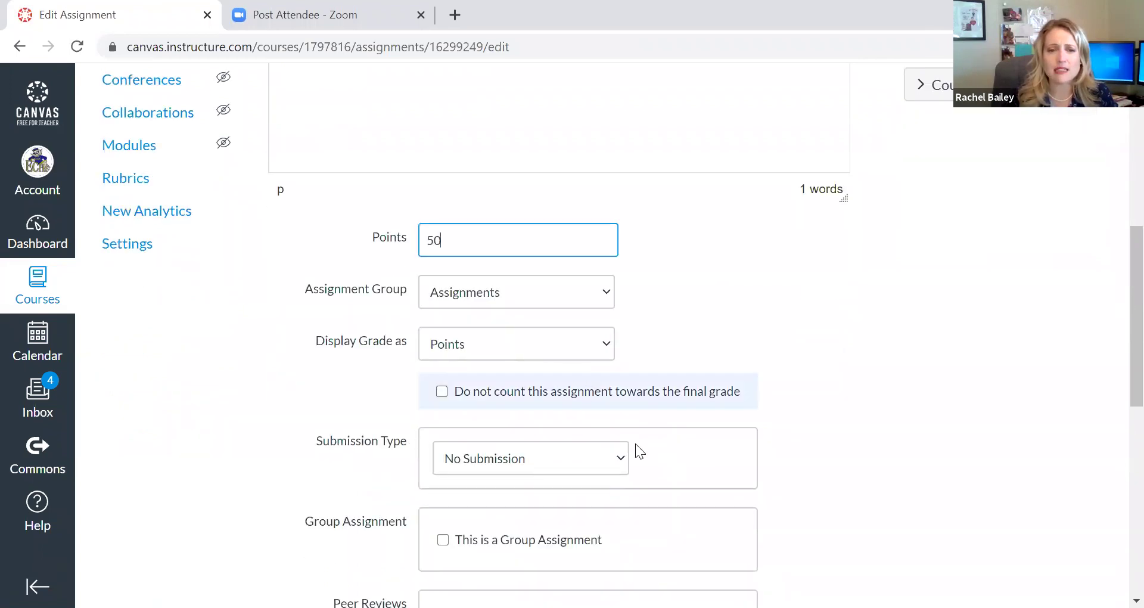
{"action": "scroll", "coordinate": [376, 375], "scroll_direction": "down", "scroll_amount": 2}
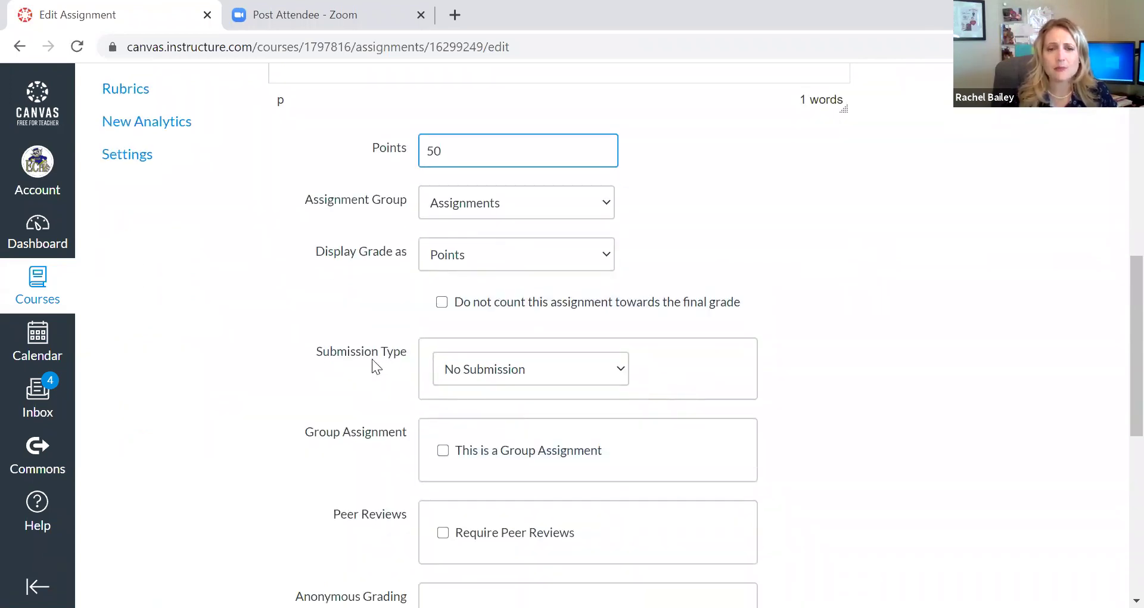
{"action": "left_click", "coordinate": [622, 371]}
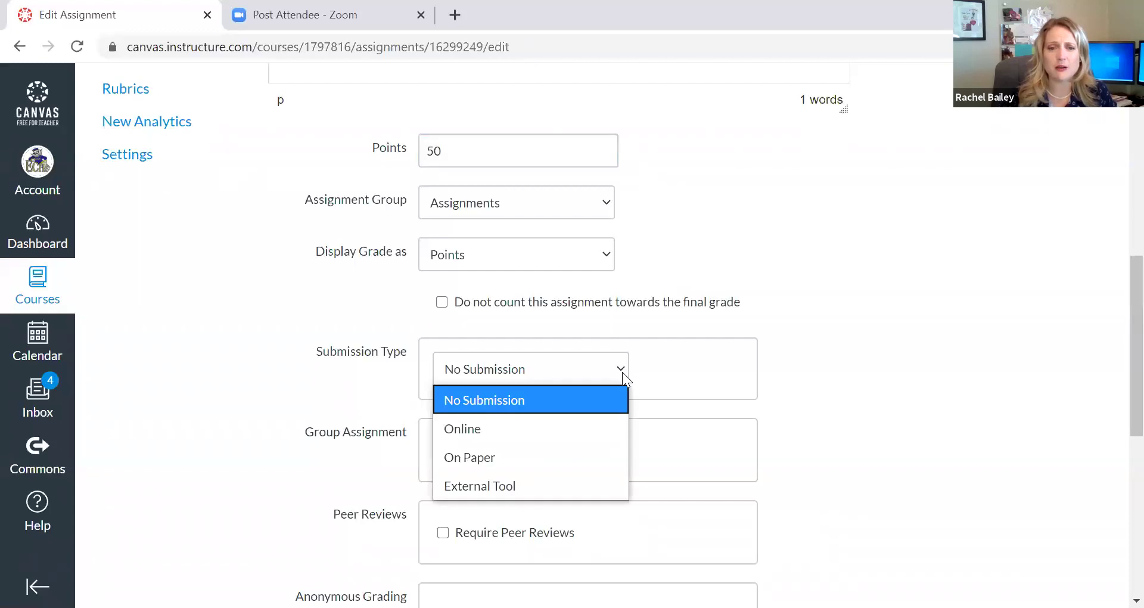
{"action": "left_click", "coordinate": [833, 411]}
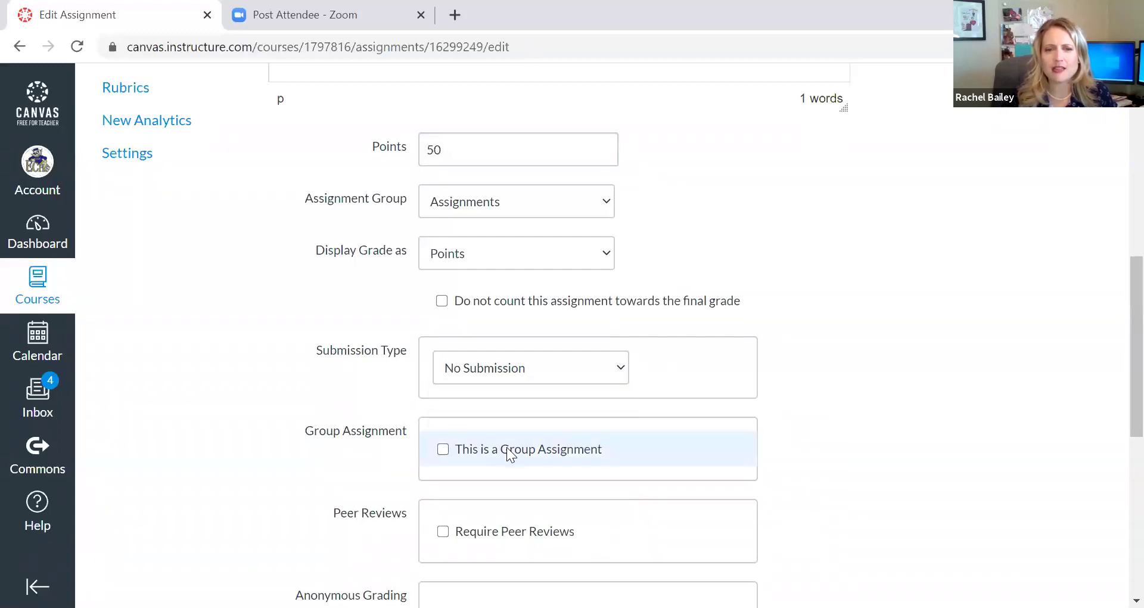
{"action": "scroll", "coordinate": [507, 448], "scroll_direction": "down", "scroll_amount": 1}
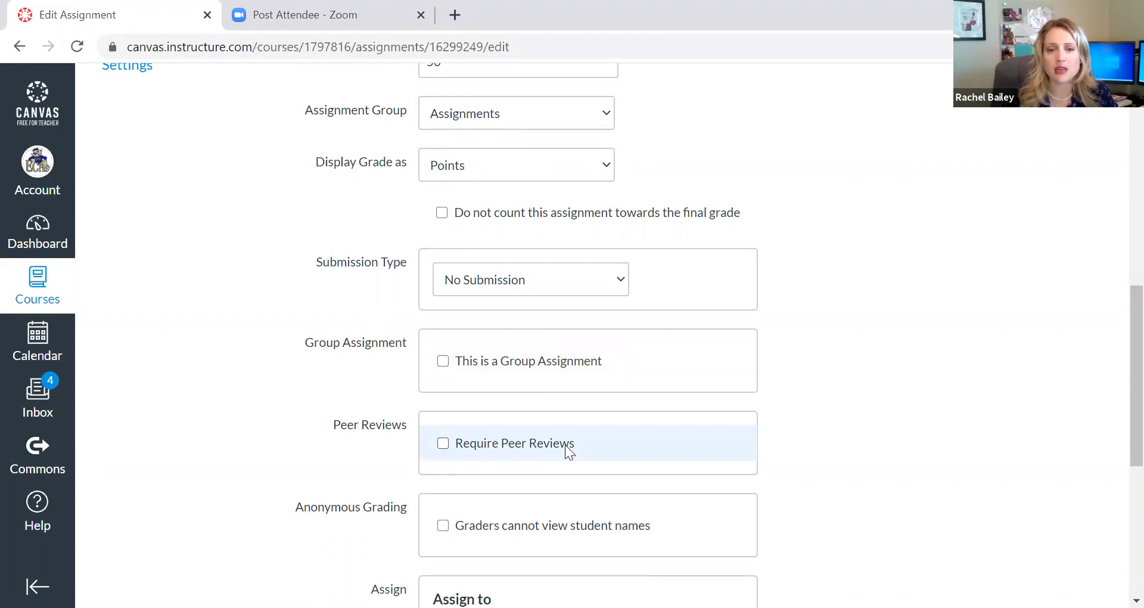
{"action": "scroll", "coordinate": [564, 450], "scroll_direction": "down", "scroll_amount": 3}
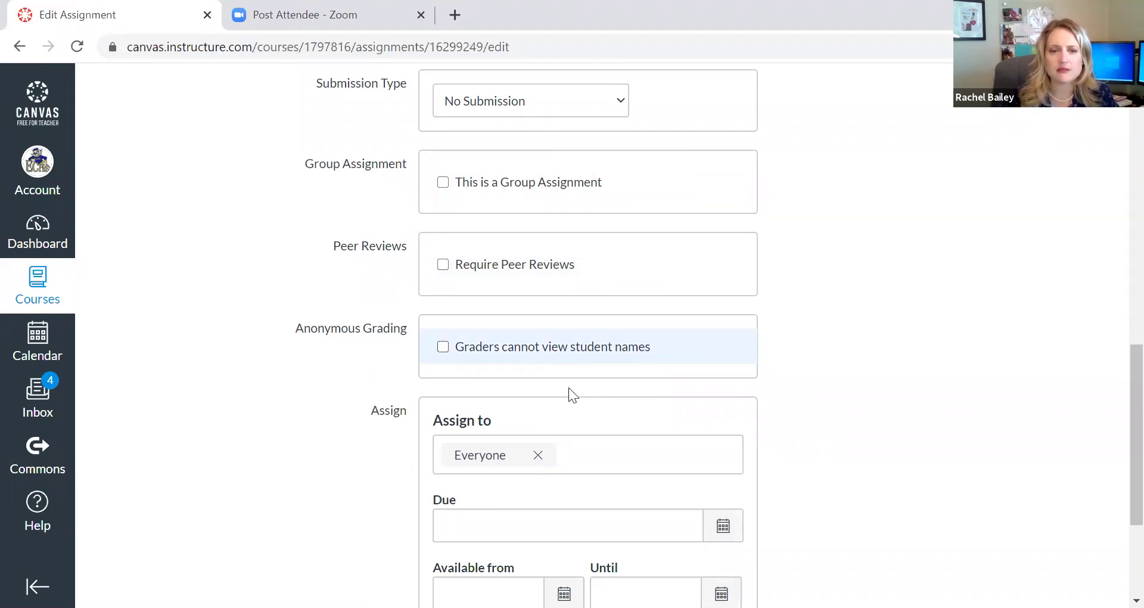
{"action": "scroll", "coordinate": [419, 338], "scroll_direction": "down", "scroll_amount": 2}
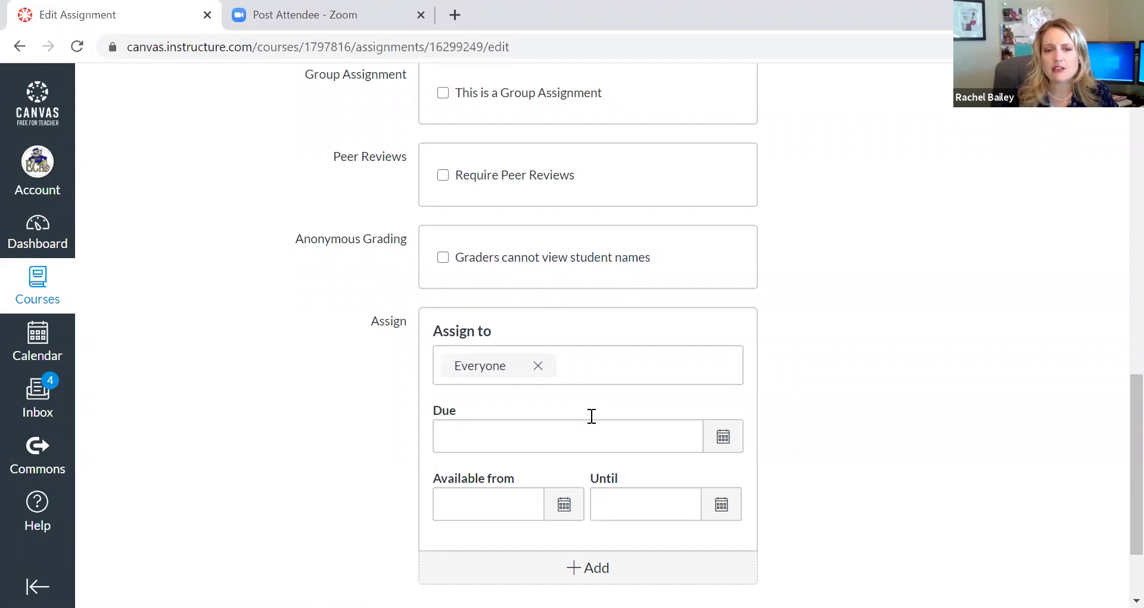
Step: Assign Resume Fun! to the 12th Grade ELA section instead of Everyone
{"action": "left_click", "coordinate": [539, 365]}
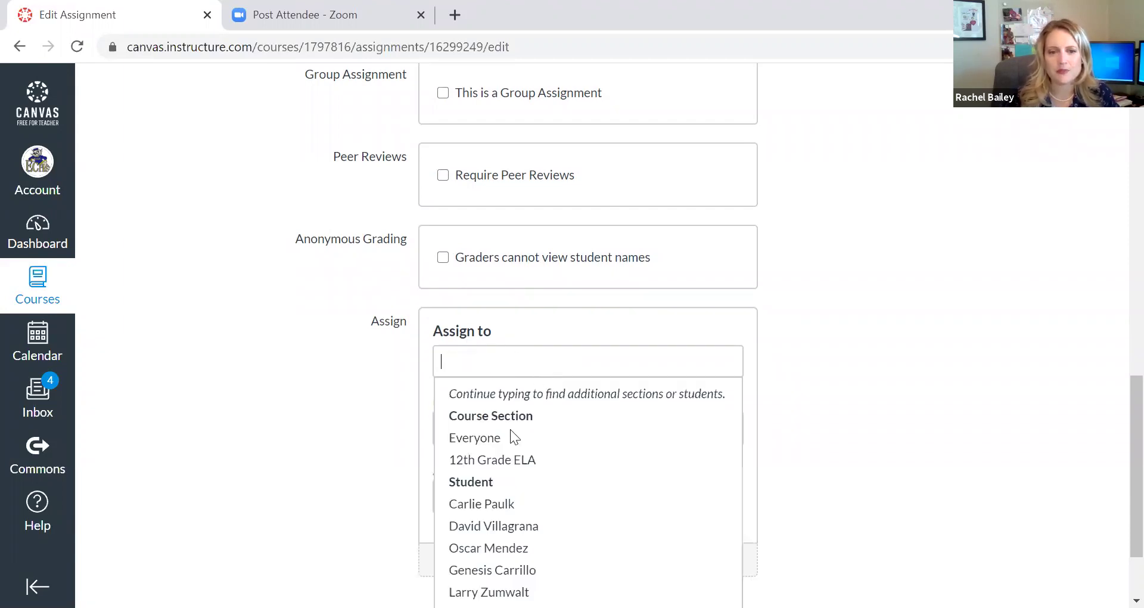
{"action": "left_click", "coordinate": [497, 458]}
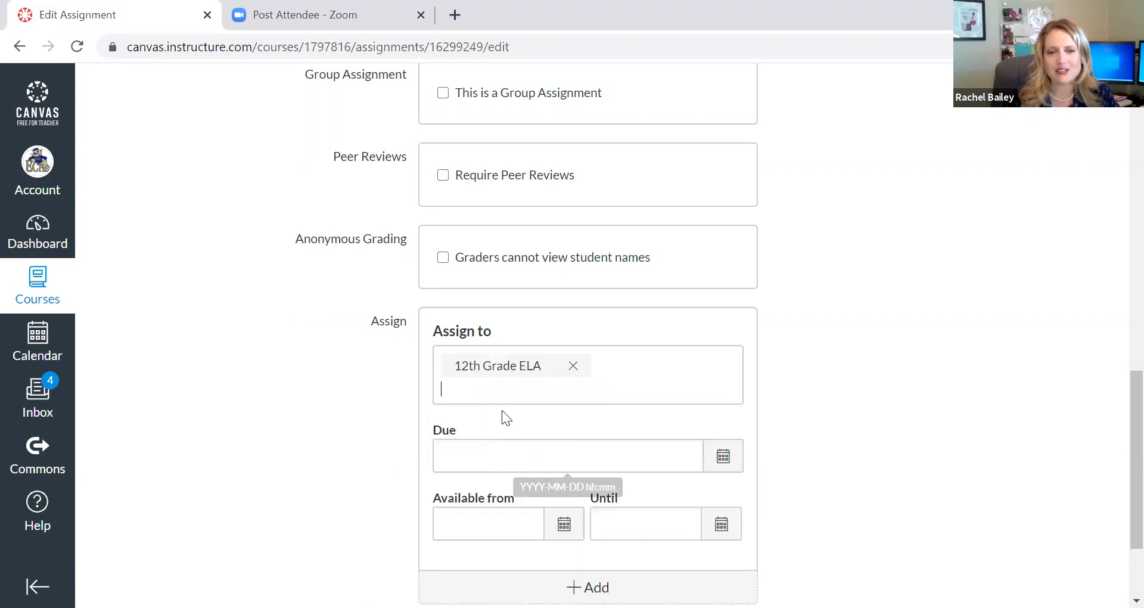
{"action": "left_click", "coordinate": [554, 398]}
{"action": "left_click", "coordinate": [859, 455]}
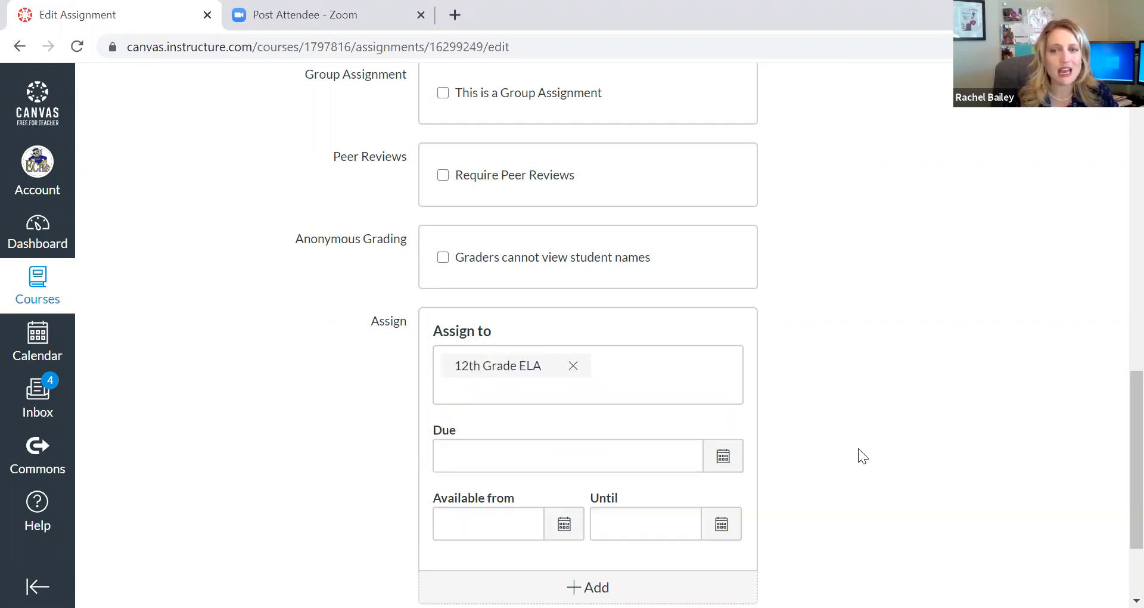
Step: Set the assignment's due date to Jul 21, 2020 at 6:00 pm
{"action": "scroll", "coordinate": [640, 340], "scroll_direction": "down", "scroll_amount": 2}
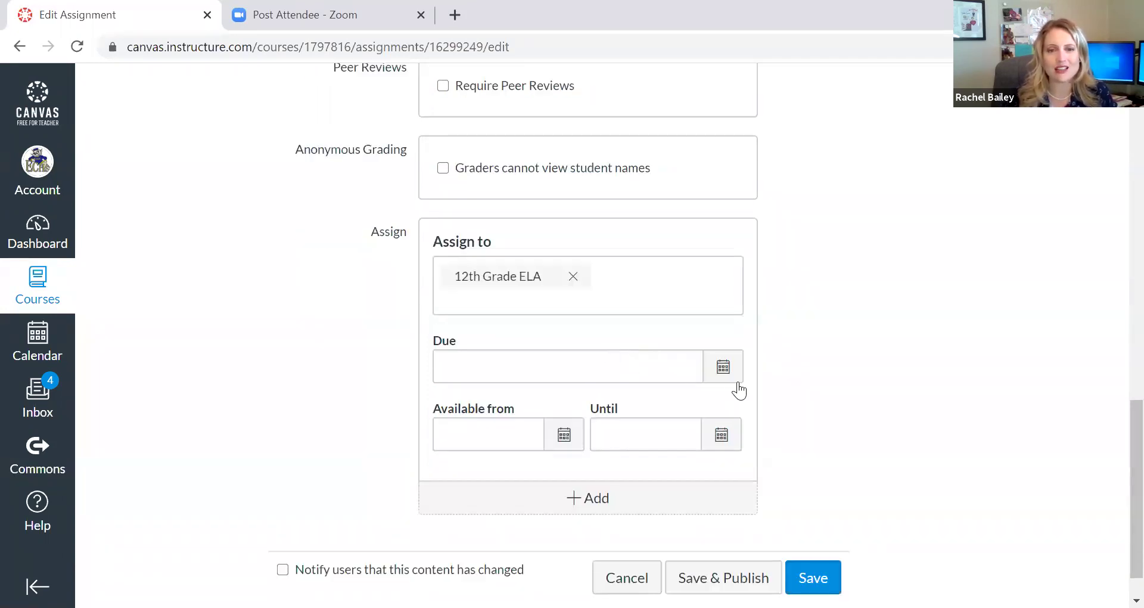
{"action": "left_click", "coordinate": [727, 376]}
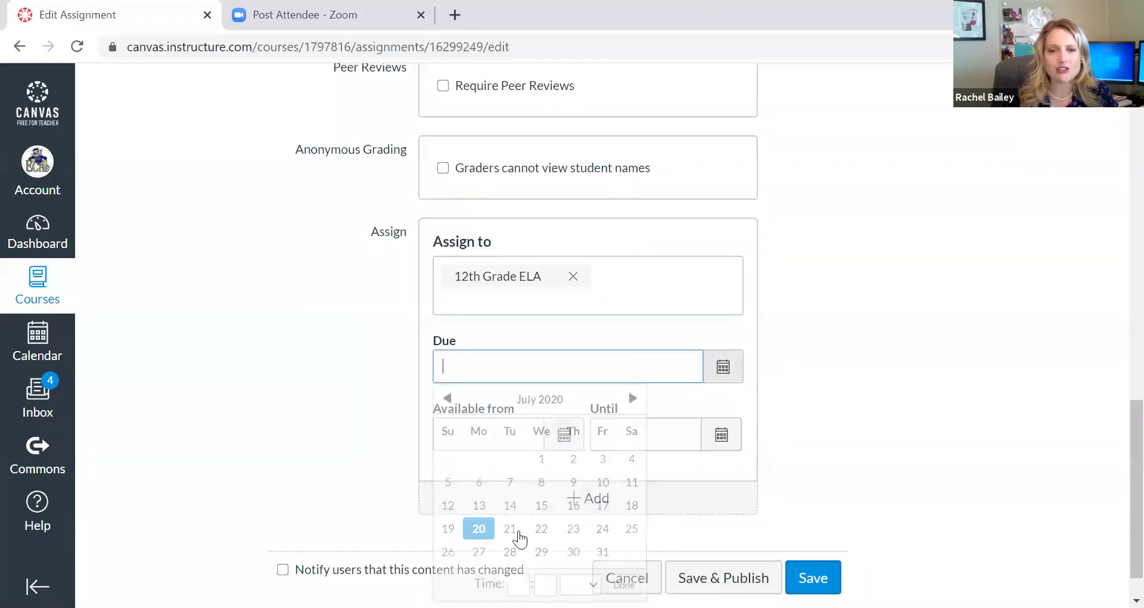
{"action": "left_click", "coordinate": [510, 528]}
{"action": "type", "text": "3"}
{"action": "key", "text": "Tab"}
{"action": "key", "text": "shift+Tab"}
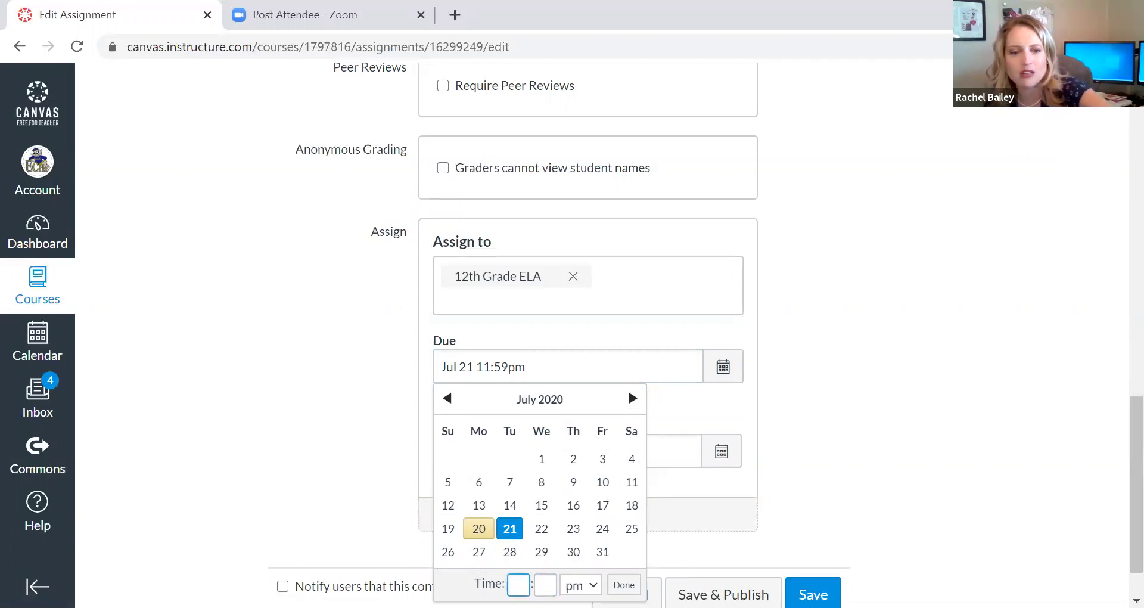
{"action": "type", "text": "6"}
{"action": "left_click", "coordinate": [548, 582]}
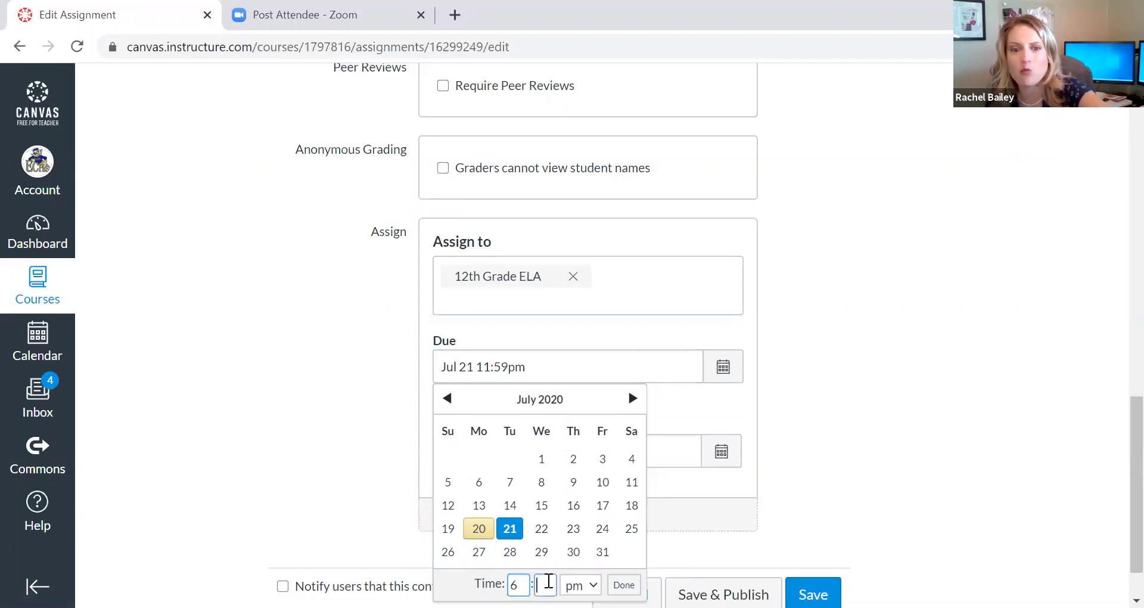
{"action": "type", "text": "00"}
{"action": "left_click", "coordinate": [624, 584]}
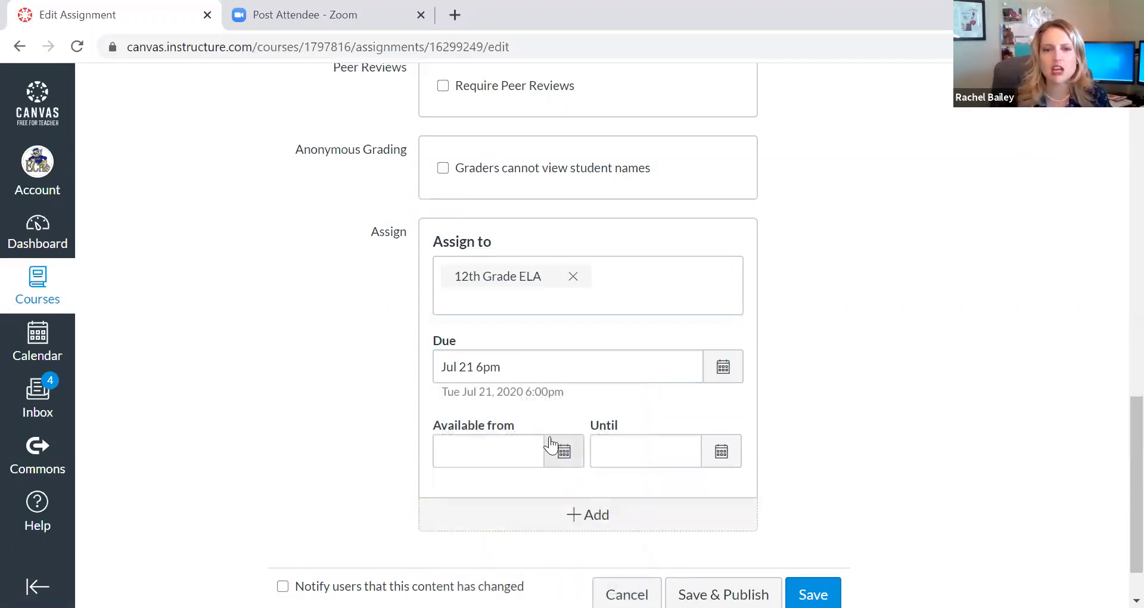
Step: Make the assignment available from Jul 21, 2020 at 5:05 pm
{"action": "left_click", "coordinate": [562, 462]}
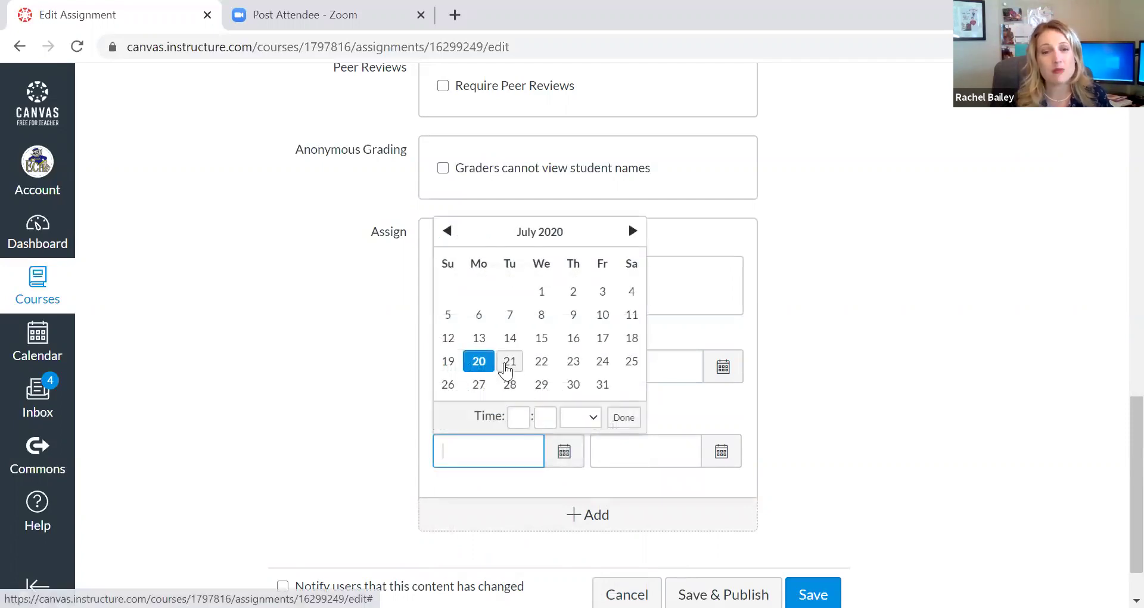
{"action": "left_click", "coordinate": [509, 361]}
{"action": "left_click", "coordinate": [519, 416]}
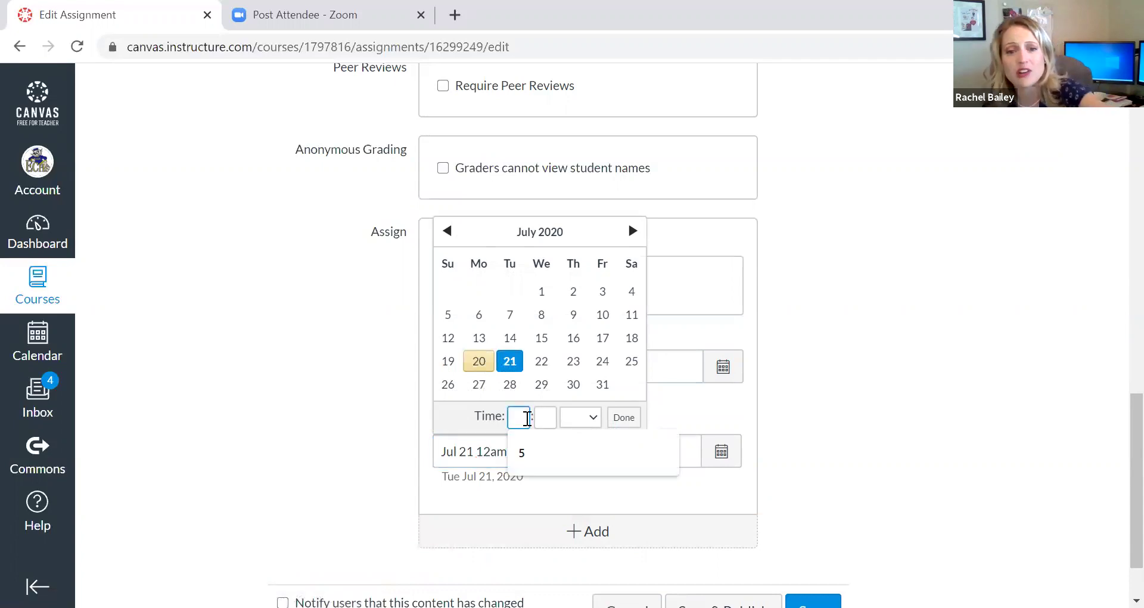
{"action": "type", "text": "5"}
{"action": "left_click", "coordinate": [543, 417]}
{"action": "type", "text": "05"}
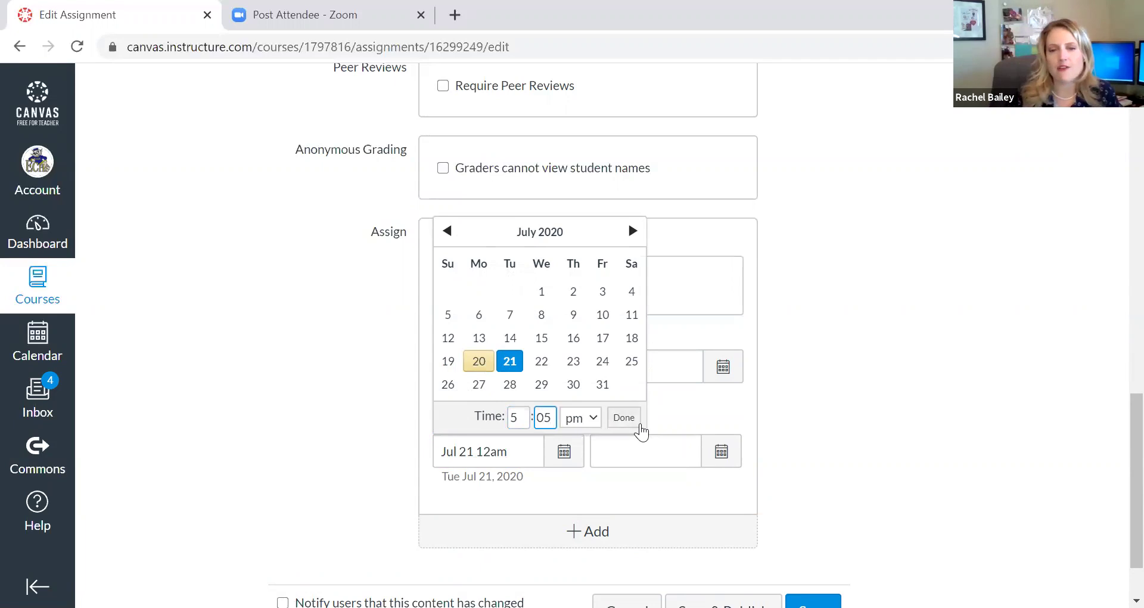
{"action": "key", "text": "Tab"}
{"action": "key", "text": "Tab"}
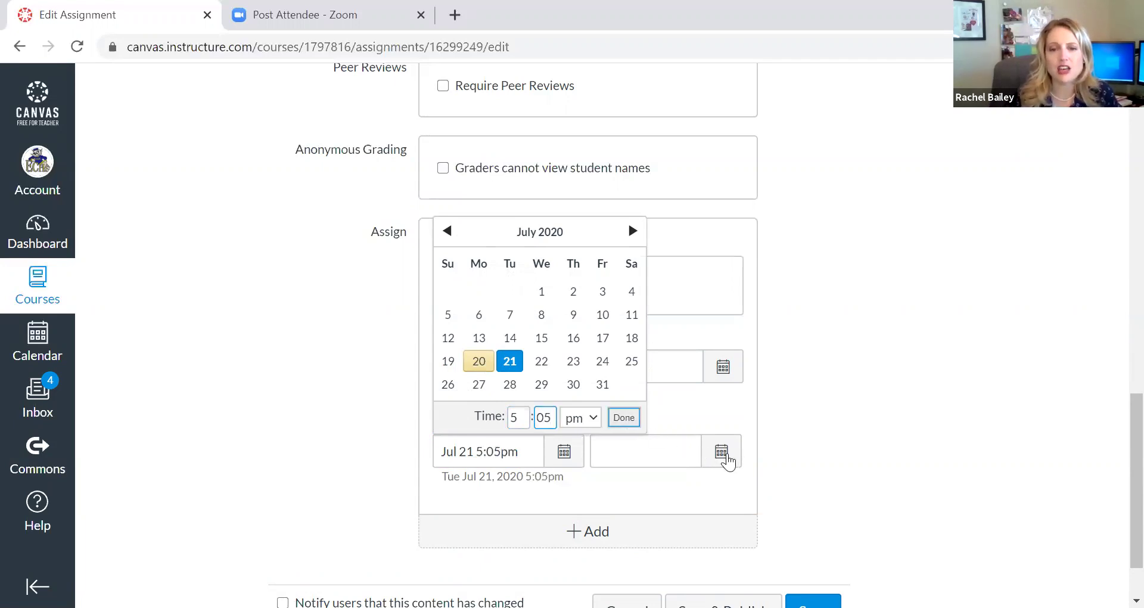
Step: Set the assignment's availability to end on Jul 21, 2020 at 6:00 pm
{"action": "left_click", "coordinate": [727, 460]}
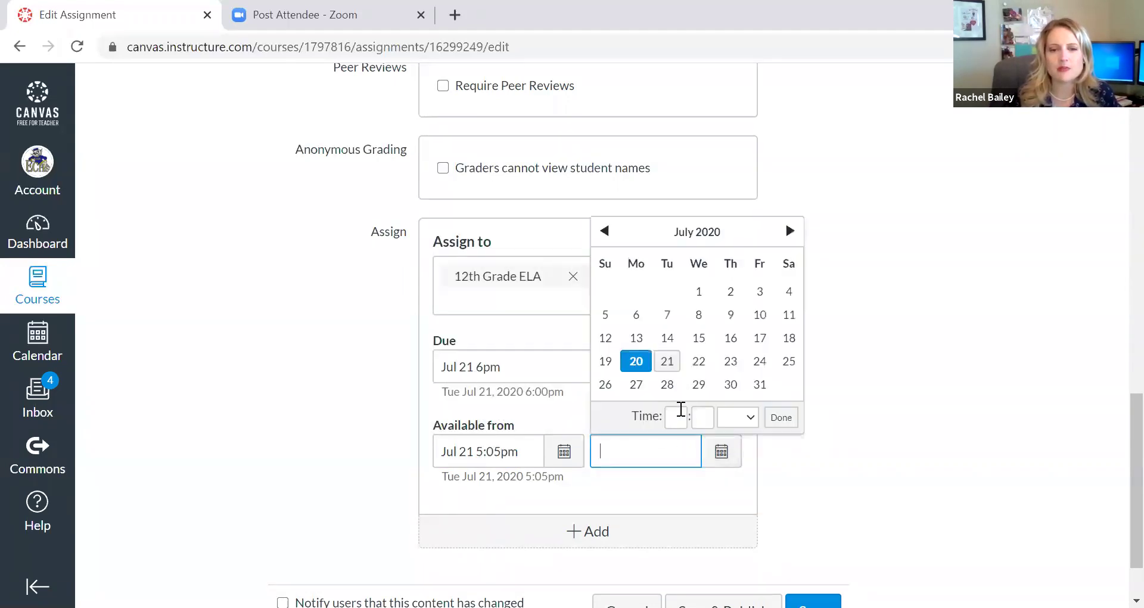
{"action": "left_click", "coordinate": [681, 420]}
{"action": "type", "text": "4"}
{"action": "key", "text": "BackSpace"}
{"action": "type", "text": "6"}
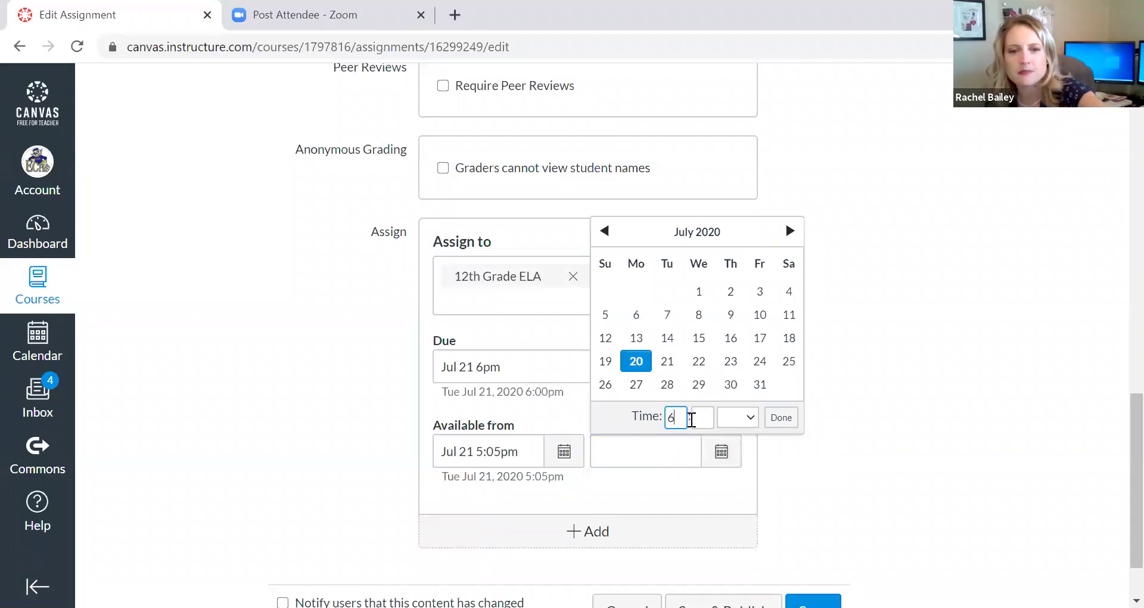
{"action": "left_click", "coordinate": [699, 419]}
{"action": "type", "text": "00"}
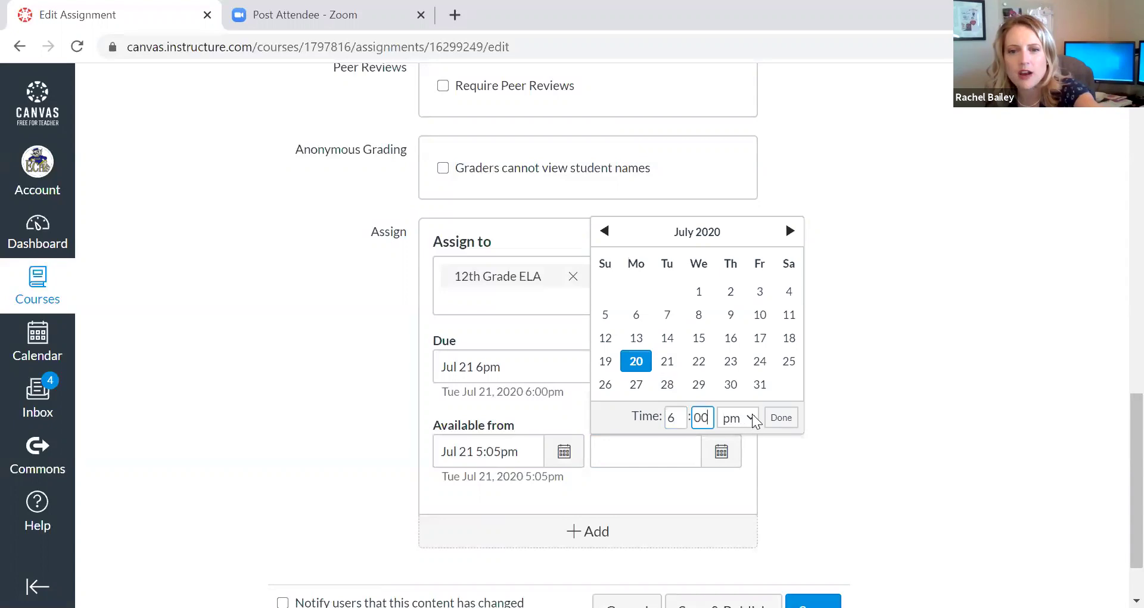
{"action": "left_click", "coordinate": [666, 361]}
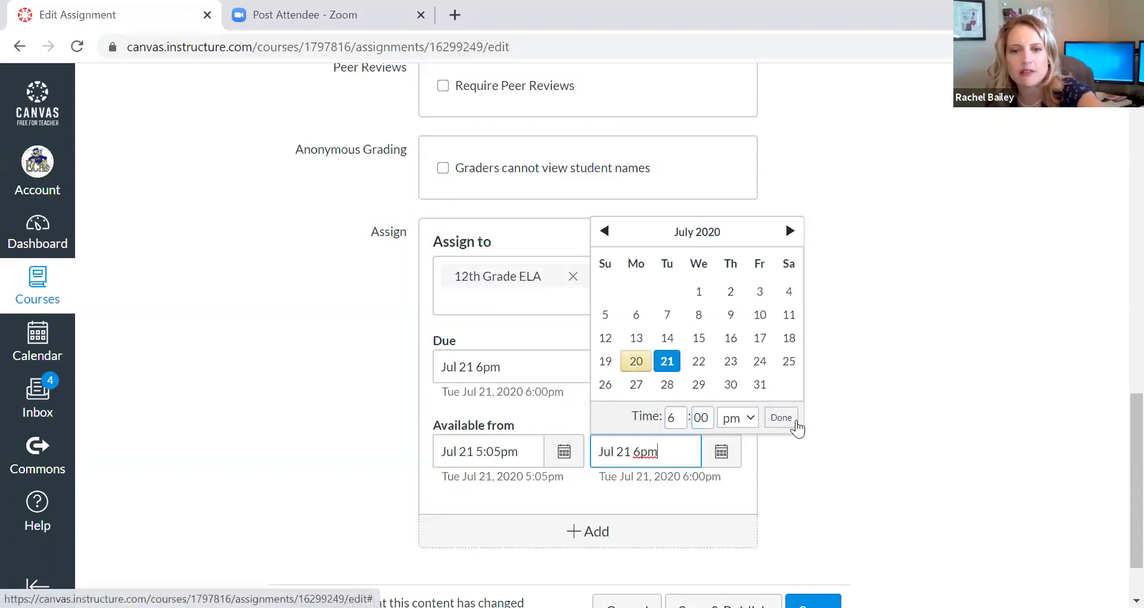
{"action": "left_click", "coordinate": [781, 418]}
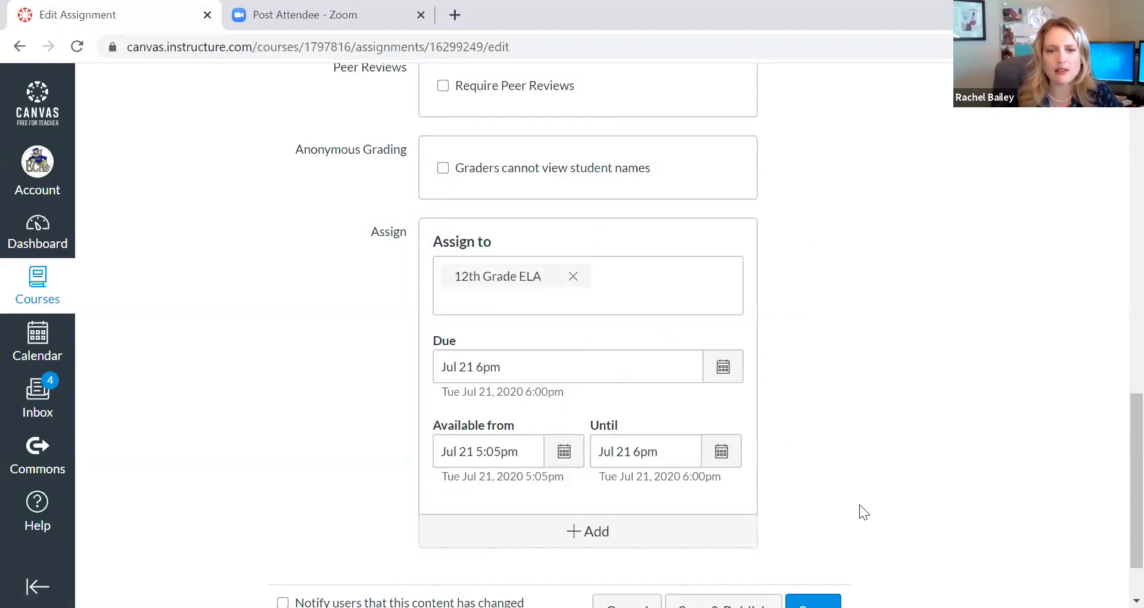
Step: Save the Resume Fun! assignment without publishing it and return to the course's modules
{"action": "scroll", "coordinate": [859, 504], "scroll_direction": "down", "scroll_amount": 2}
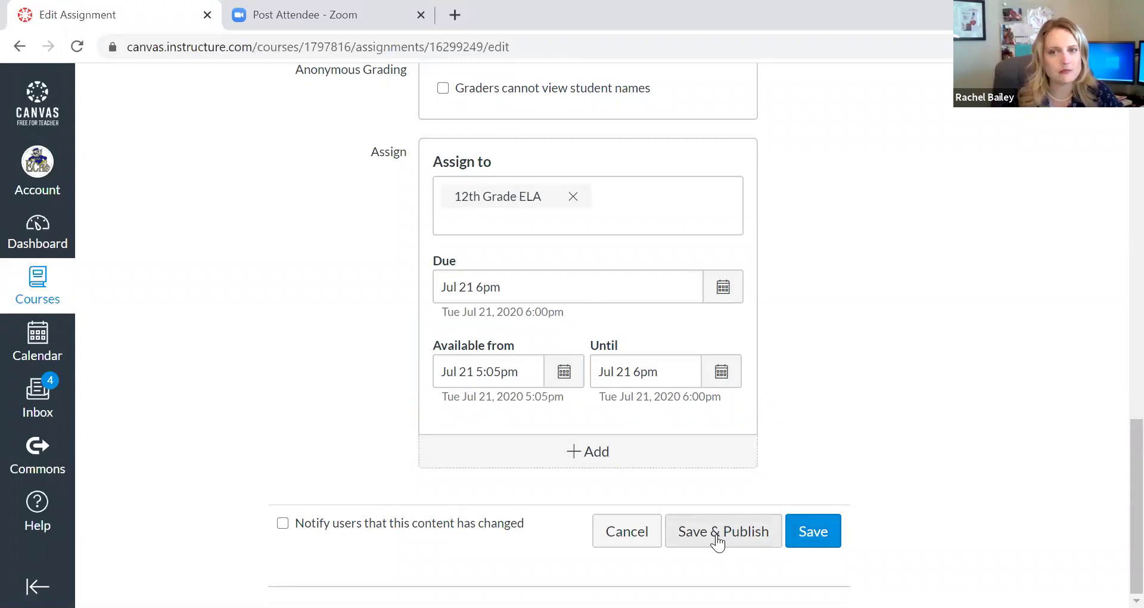
{"action": "left_click", "coordinate": [812, 520]}
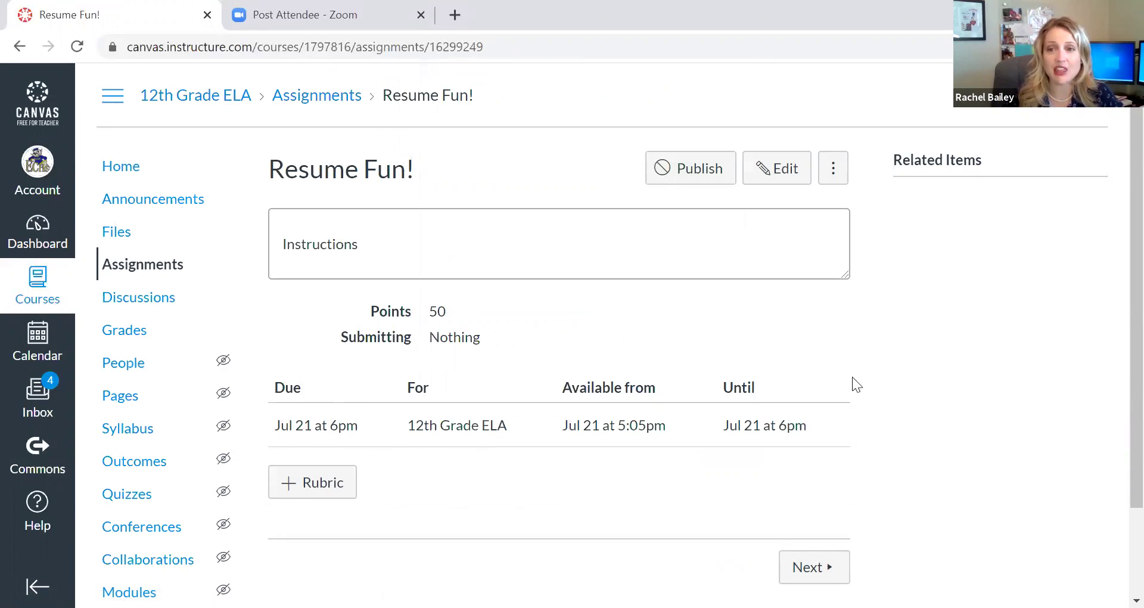
{"action": "scroll", "coordinate": [940, 465], "scroll_direction": "down", "scroll_amount": 2}
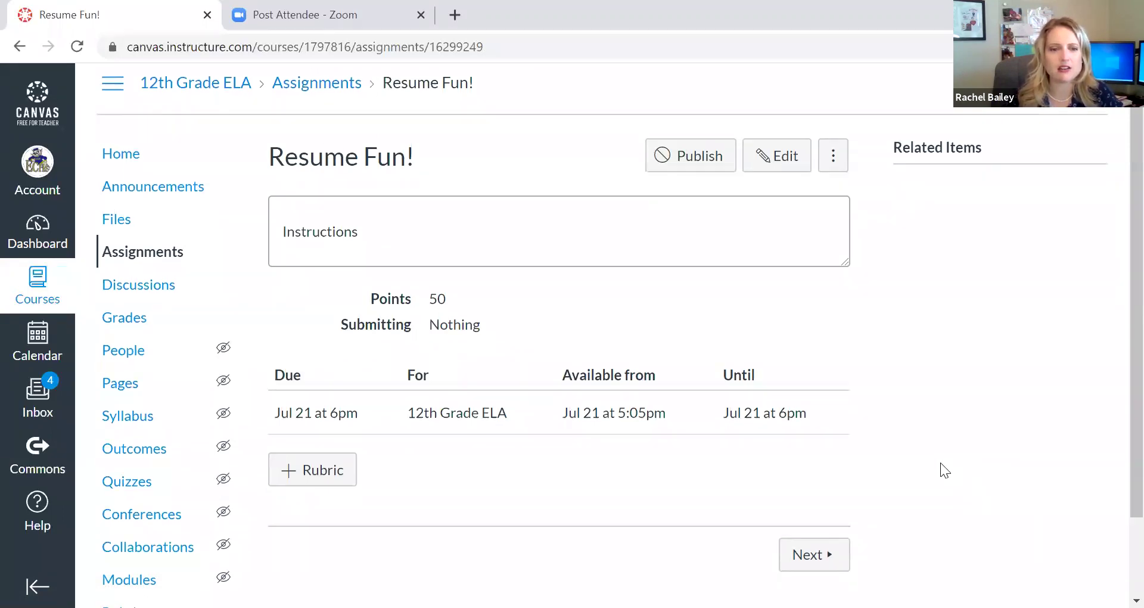
{"action": "scroll", "coordinate": [655, 473], "scroll_direction": "up", "scroll_amount": 2}
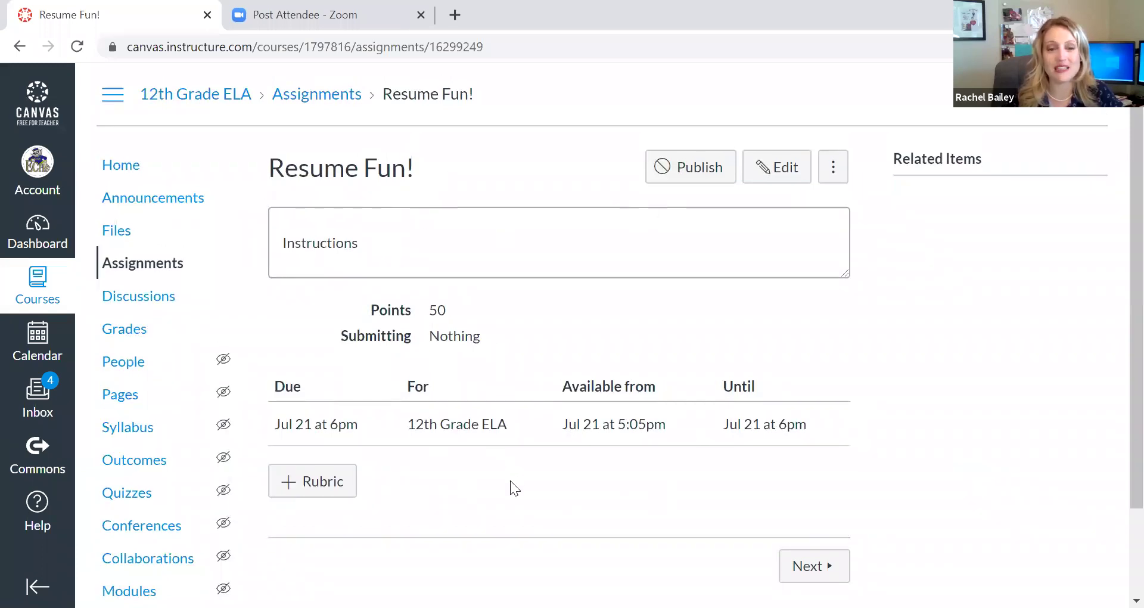
{"action": "scroll", "coordinate": [510, 480], "scroll_direction": "down", "scroll_amount": 2}
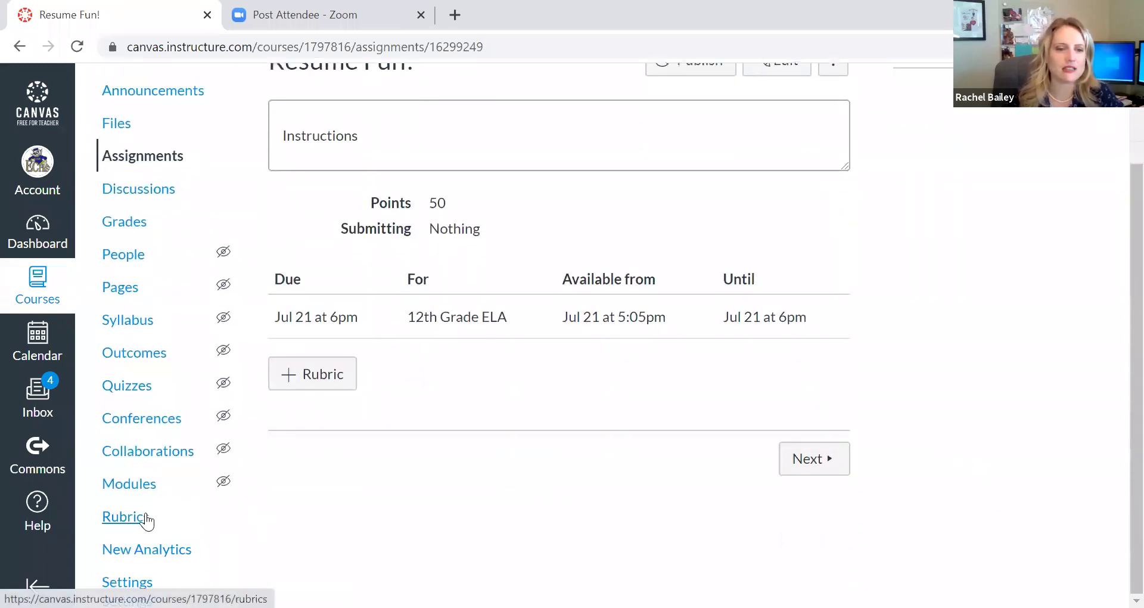
{"action": "left_click", "coordinate": [123, 489]}
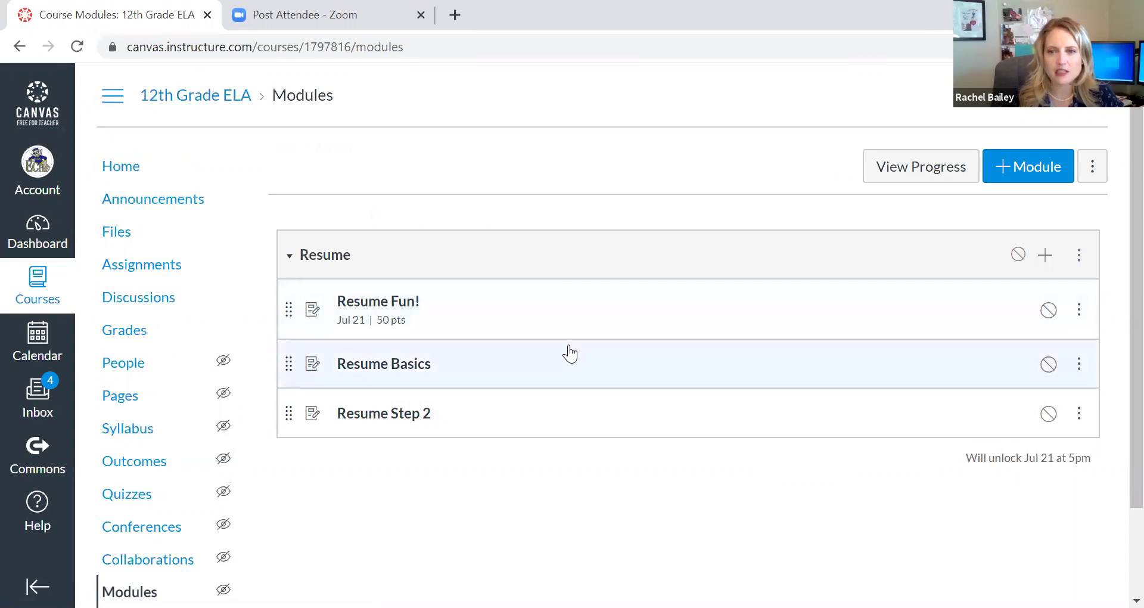
Step: Add the existing discussion "Formal Discussion Post #1 Due 4.24.20 by 11:59pm" to the Resume module
{"action": "left_click", "coordinate": [1045, 255]}
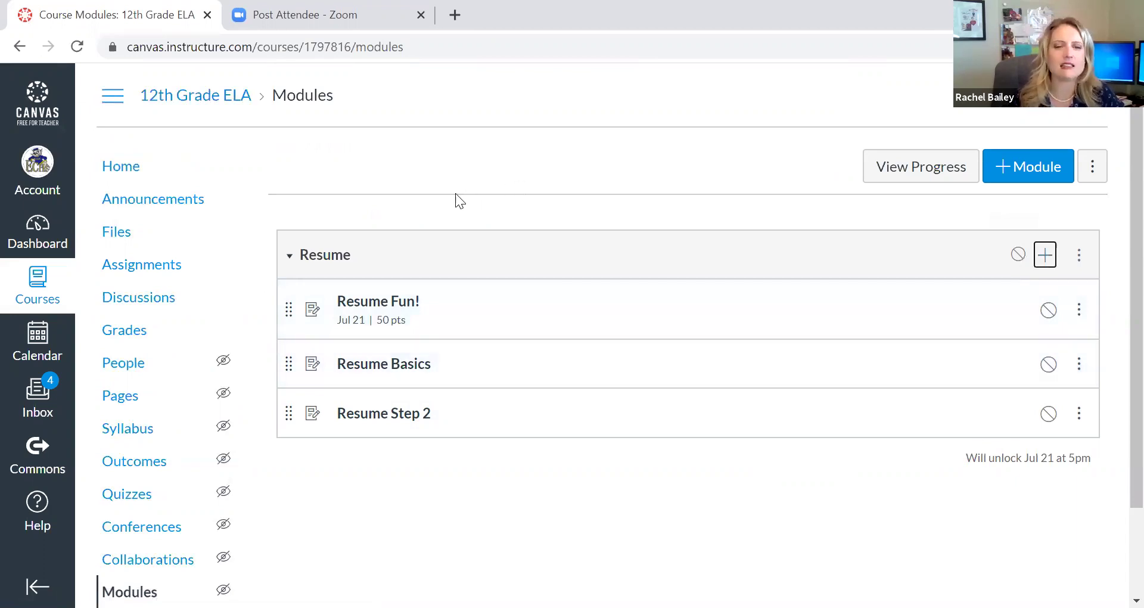
{"action": "key", "text": "Tab"}
{"action": "key", "text": "alt+Down"}
{"action": "key", "text": "Down"}
{"action": "key", "text": "Down"}
{"action": "key", "text": "Down"}
{"action": "key", "text": "Down"}
{"action": "key", "text": "Return"}
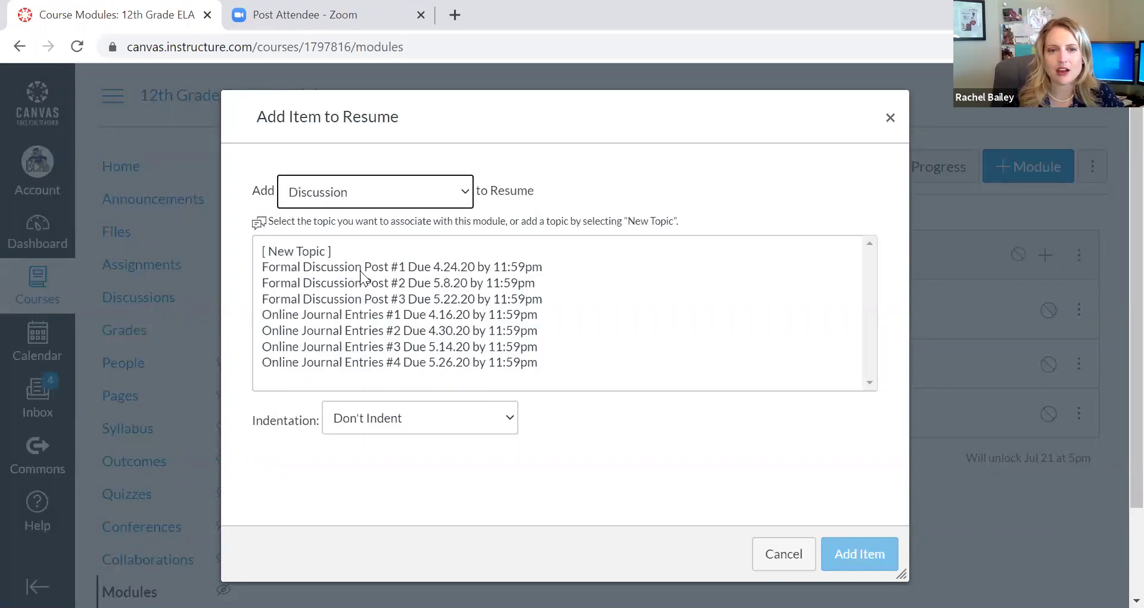
{"action": "left_click", "coordinate": [401, 267]}
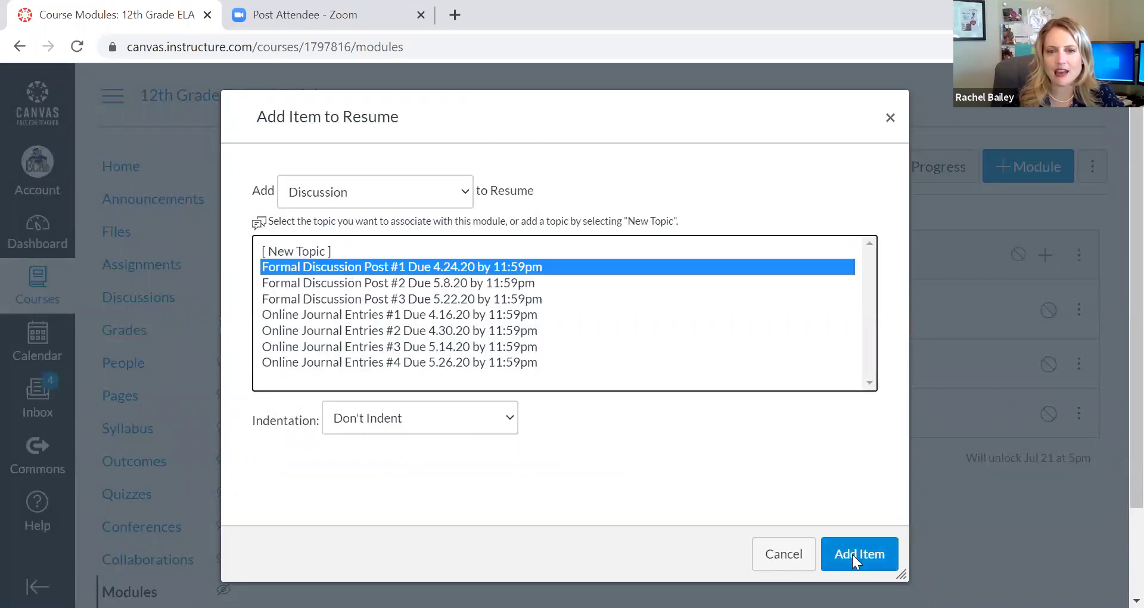
{"action": "left_click", "coordinate": [853, 557]}
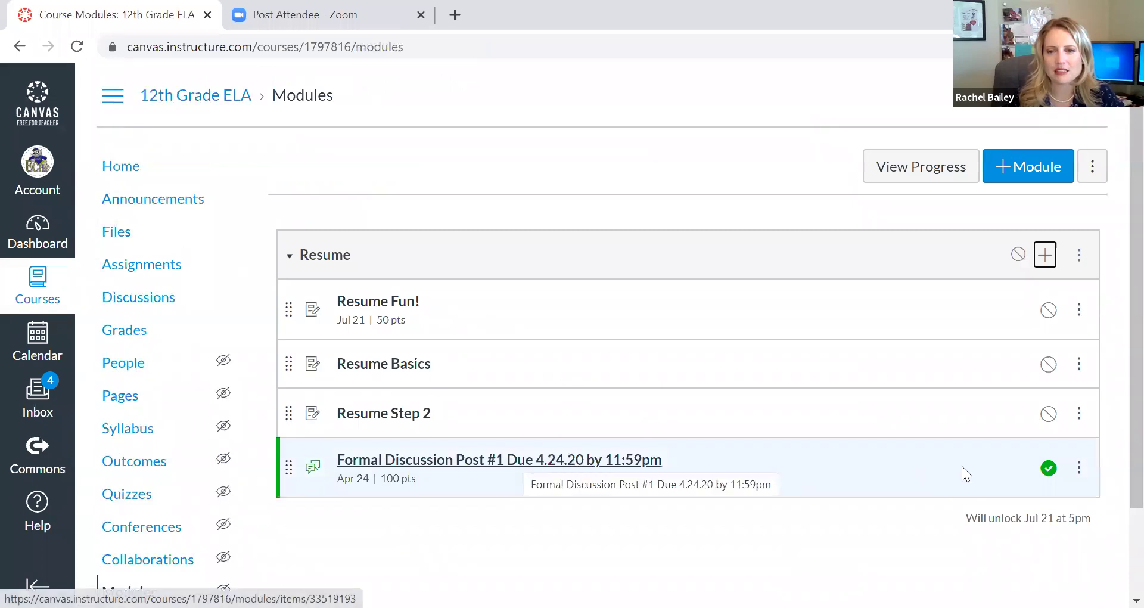
{"action": "left_click", "coordinate": [1049, 471]}
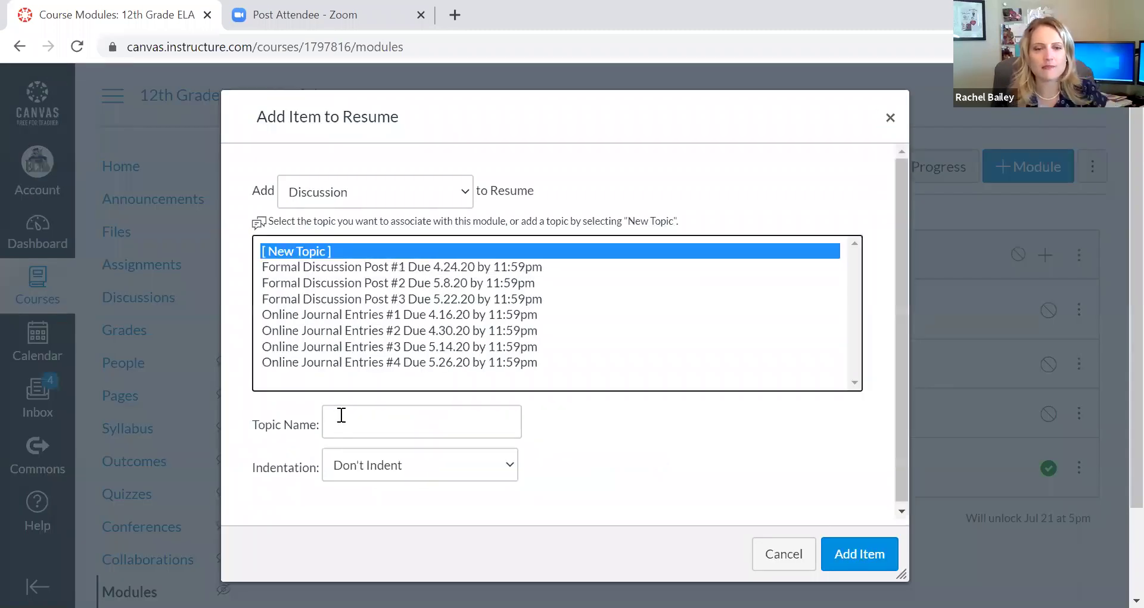
Step: Add a new discussion topic named "Resume Analysis" to the Resume module without indentation
{"action": "left_click", "coordinate": [341, 415]}
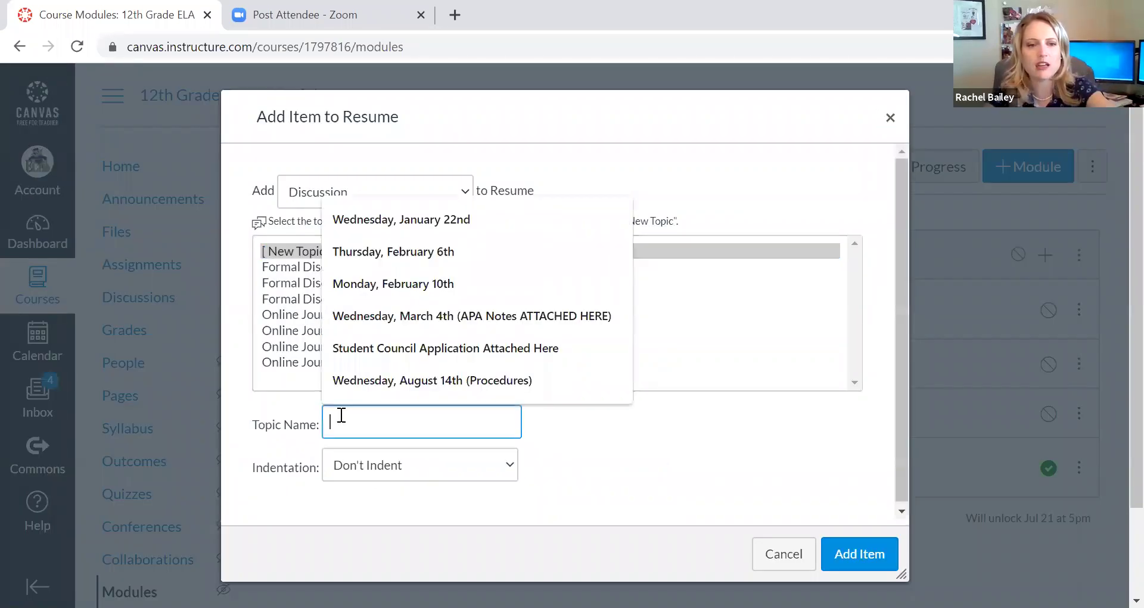
{"action": "type", "text": "Resume Analysis"}
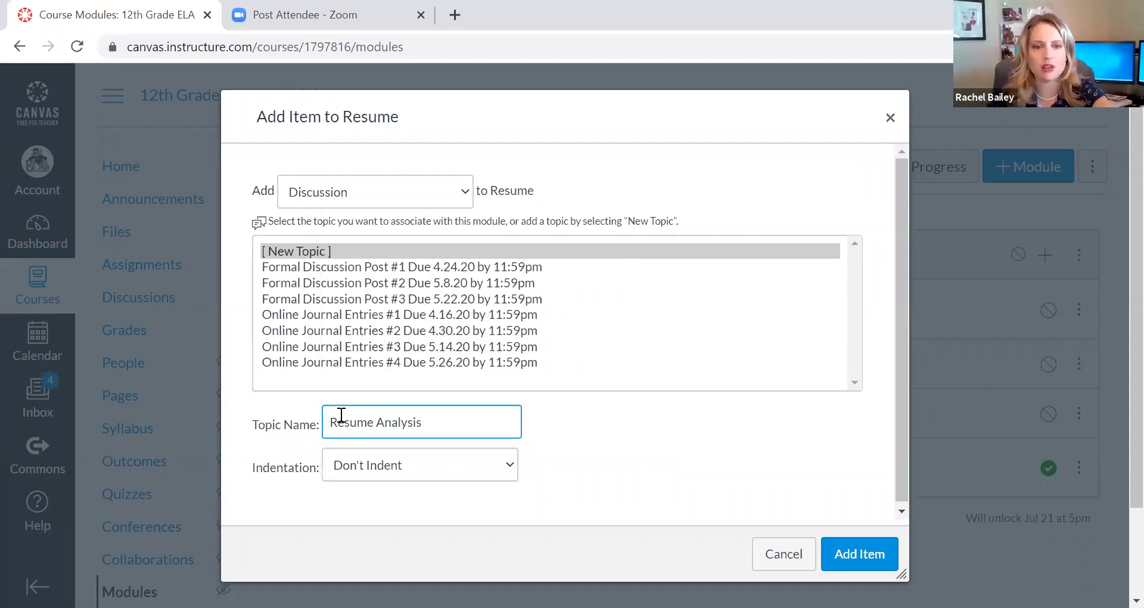
{"action": "left_click", "coordinate": [856, 557]}
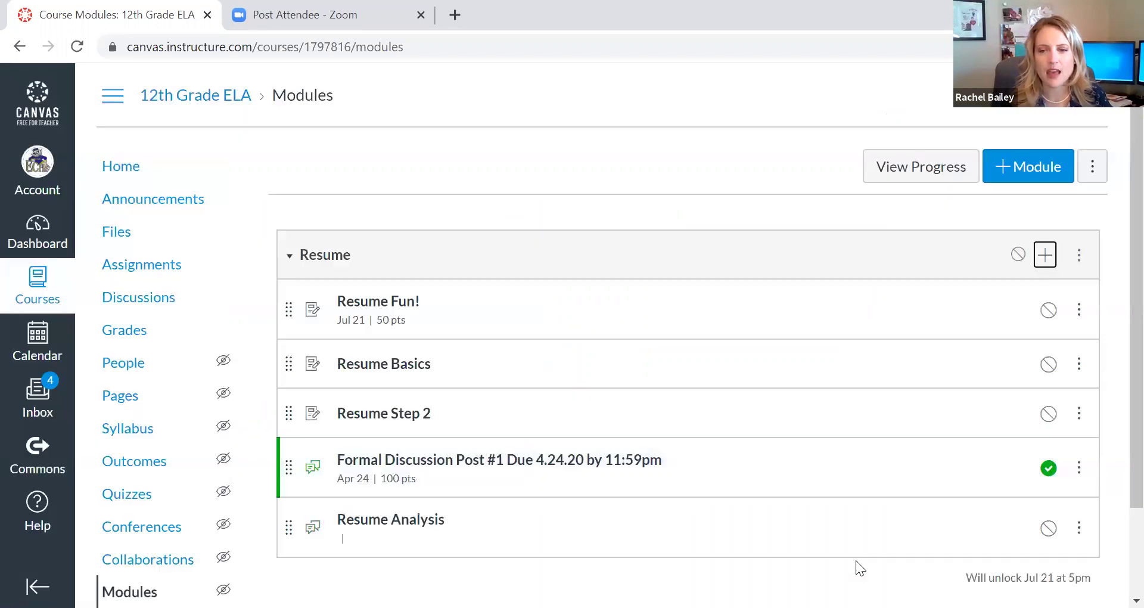
Step: Open the Resume Analysis discussion for editing and enter "Instructions" as its body text
{"action": "left_click", "coordinate": [362, 524]}
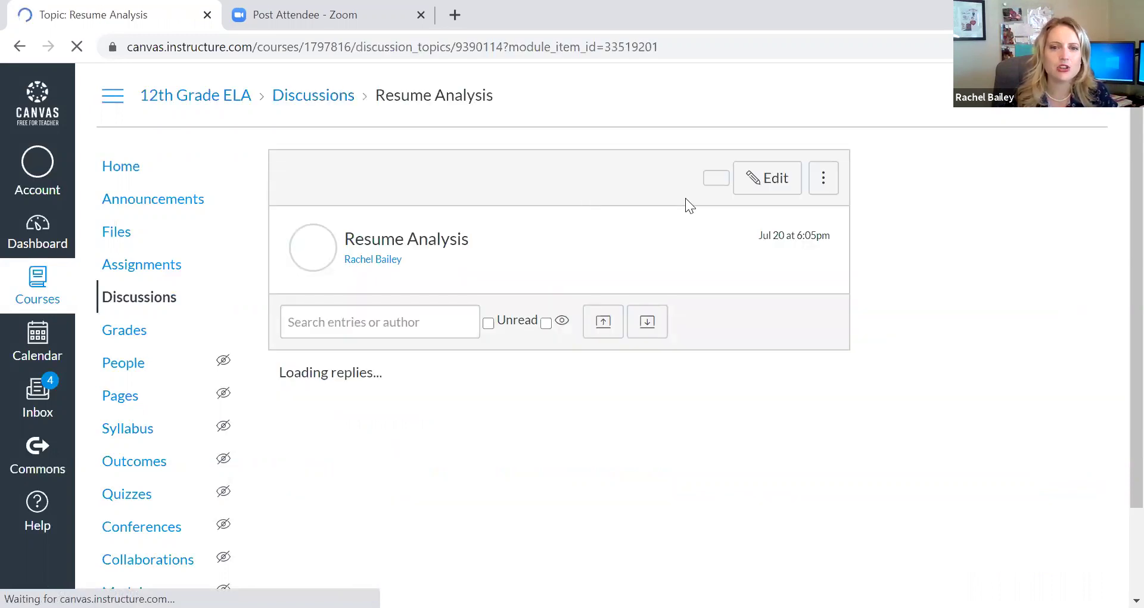
{"action": "left_click", "coordinate": [769, 189]}
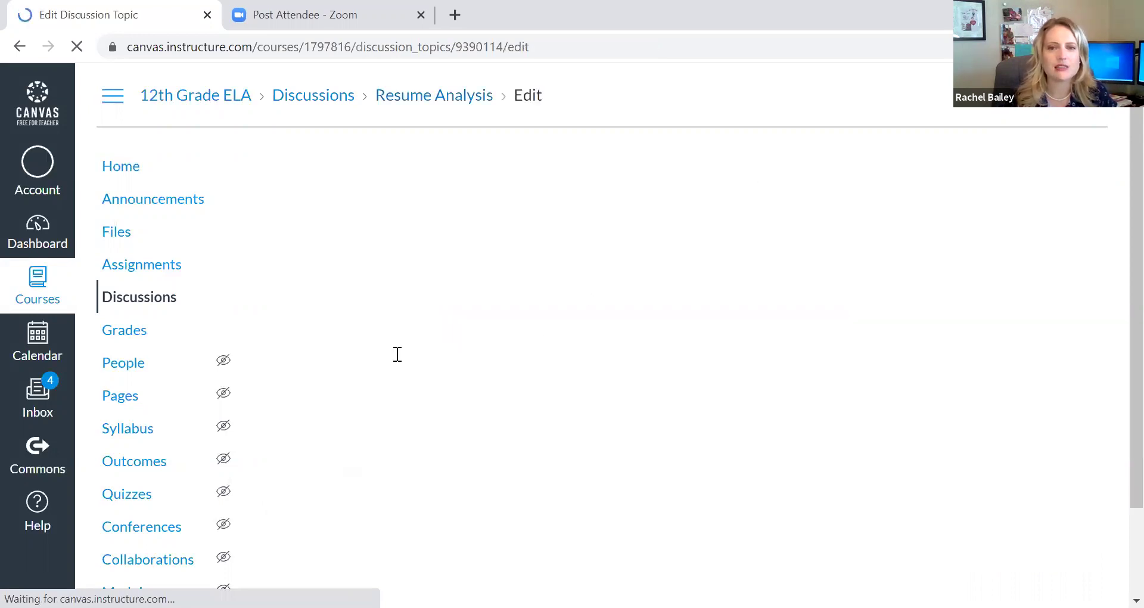
{"action": "type", "text": "Instructions"}
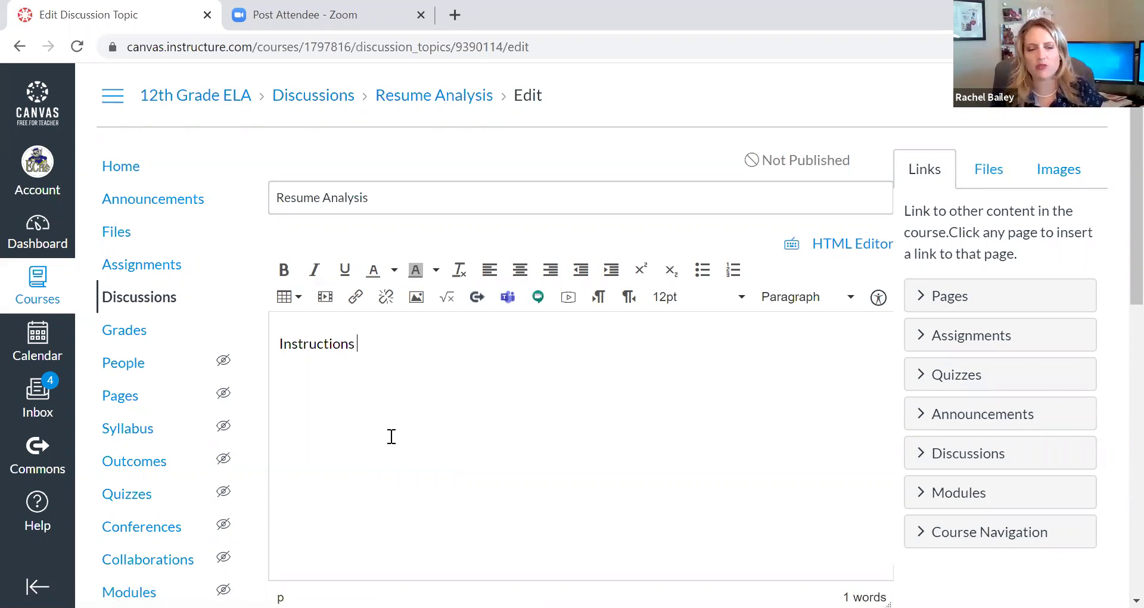
Step: Enable threaded replies, posting before seeing replies, grading and liking in the discussion's options
{"action": "scroll", "coordinate": [391, 436], "scroll_direction": "down", "scroll_amount": 2}
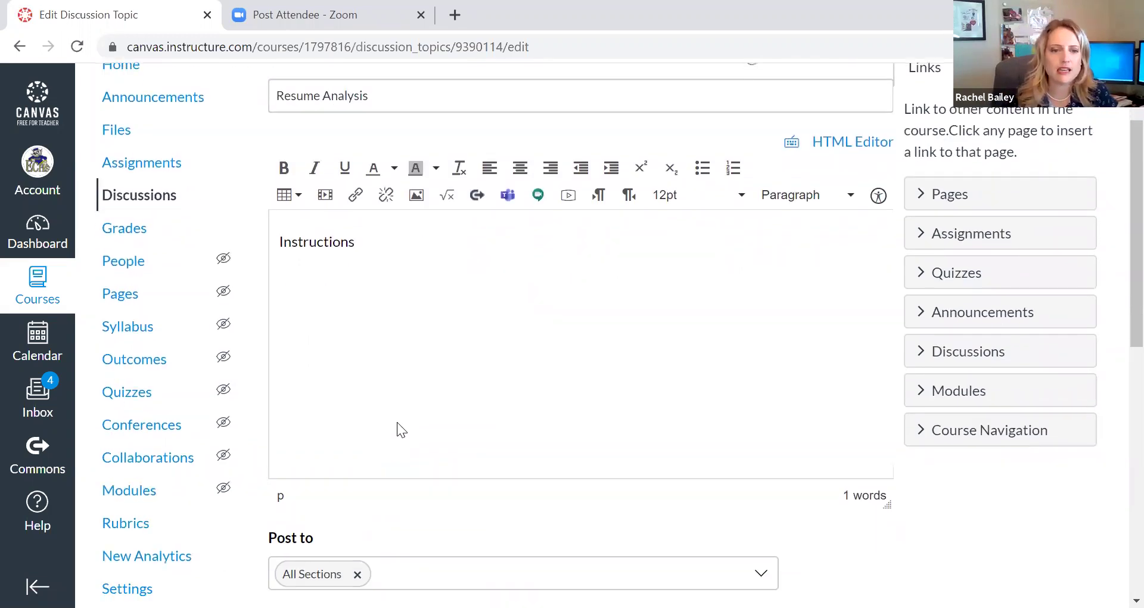
{"action": "scroll", "coordinate": [397, 429], "scroll_direction": "down", "scroll_amount": 1}
{"action": "scroll", "coordinate": [396, 302], "scroll_direction": "down", "scroll_amount": 8}
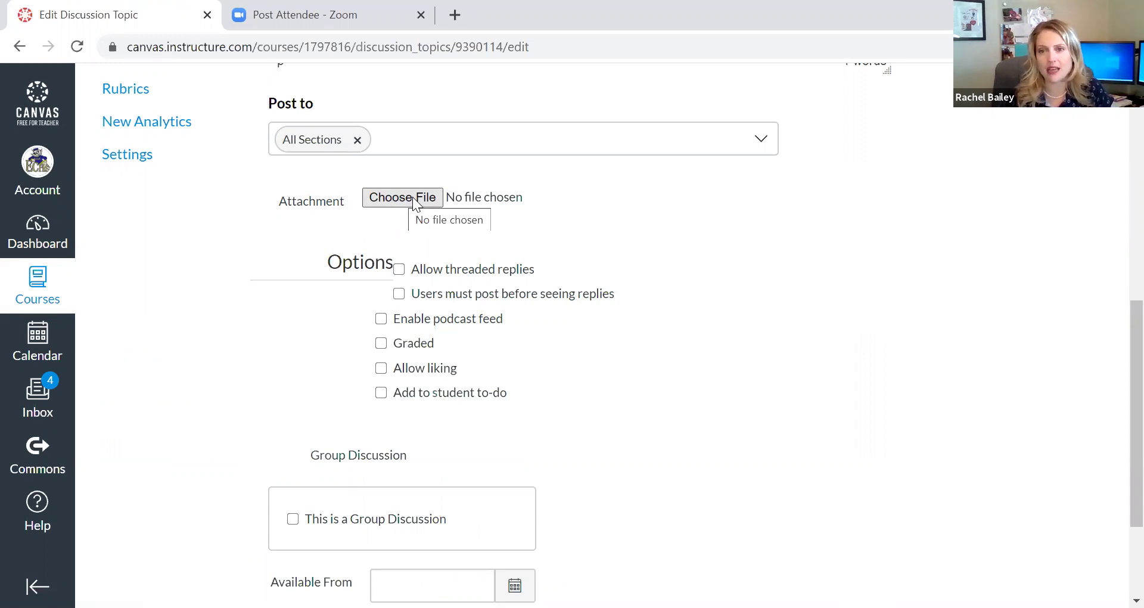
{"action": "left_click", "coordinate": [398, 269]}
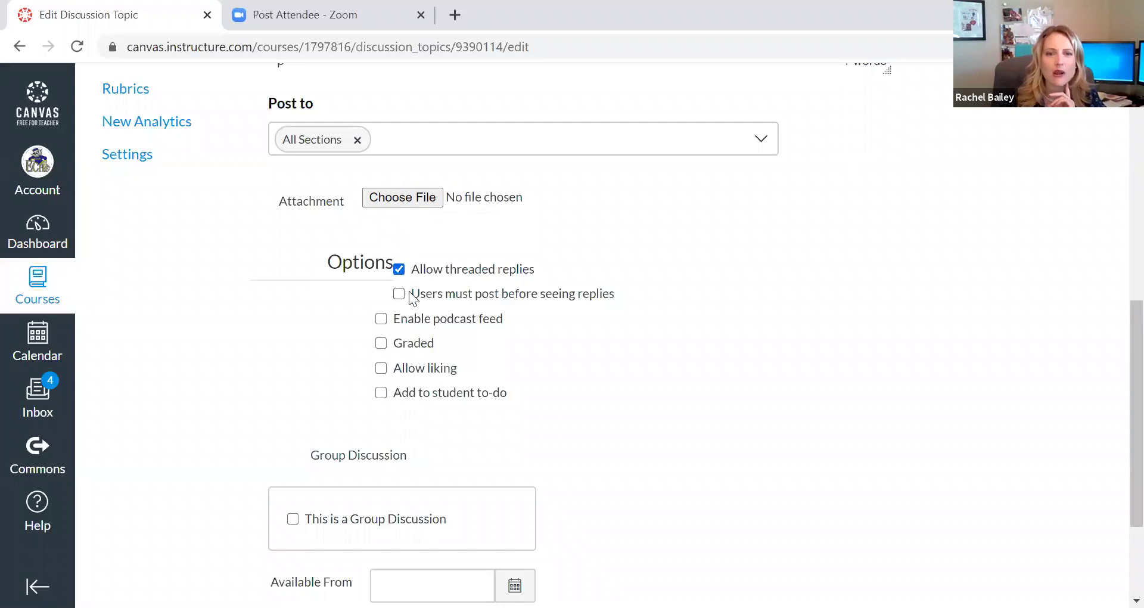
{"action": "left_click", "coordinate": [399, 294]}
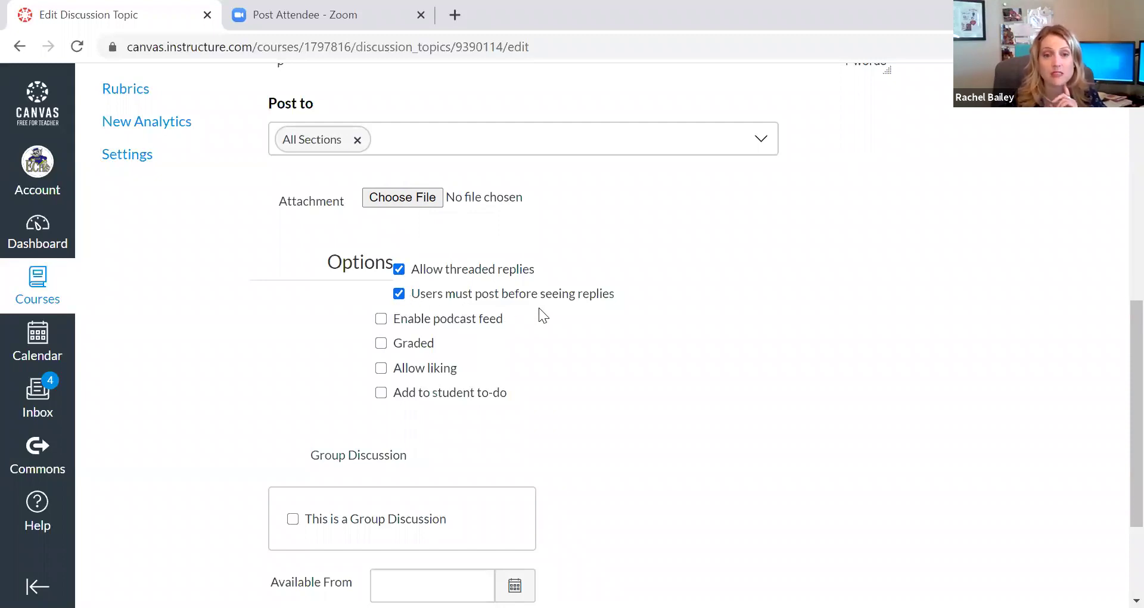
{"action": "left_click_drag", "start_coordinate": [624, 295], "coordinate": [428, 289]}
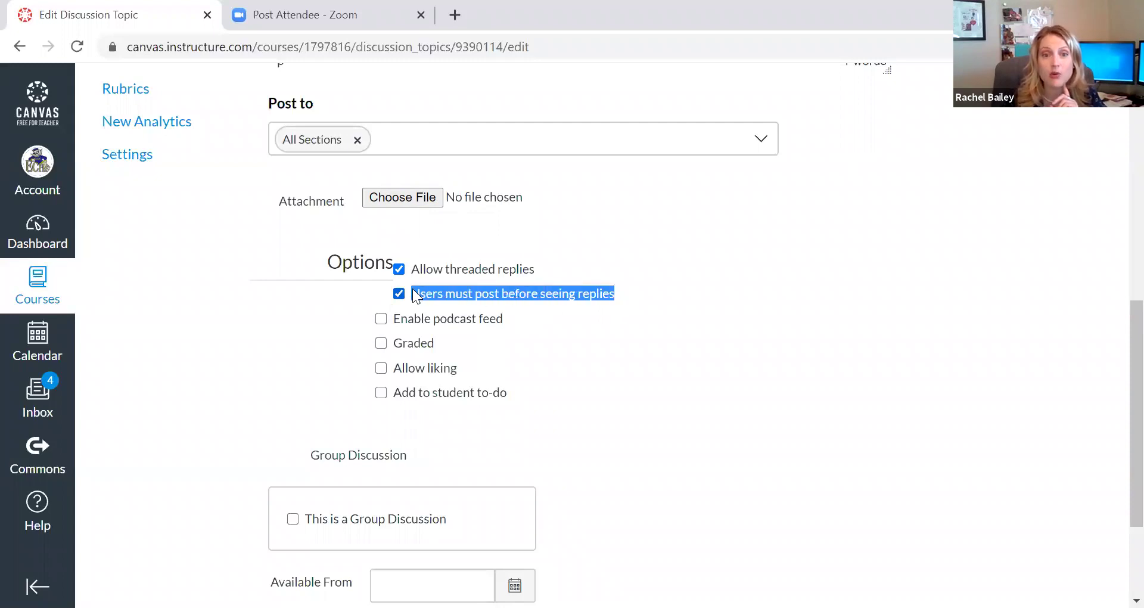
{"action": "left_click", "coordinate": [621, 298]}
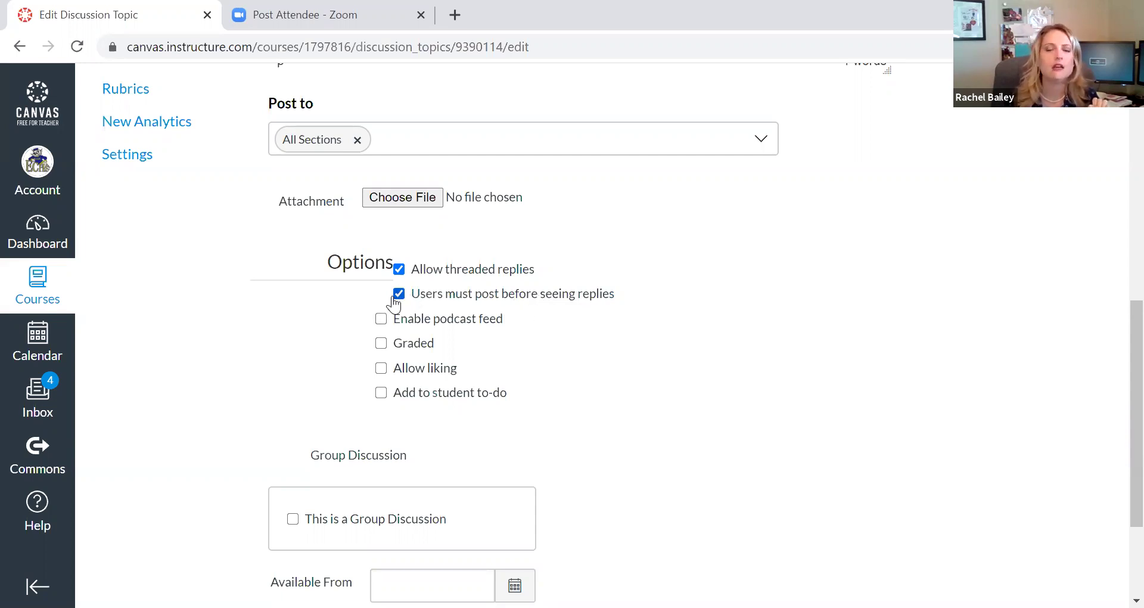
{"action": "left_click", "coordinate": [382, 343]}
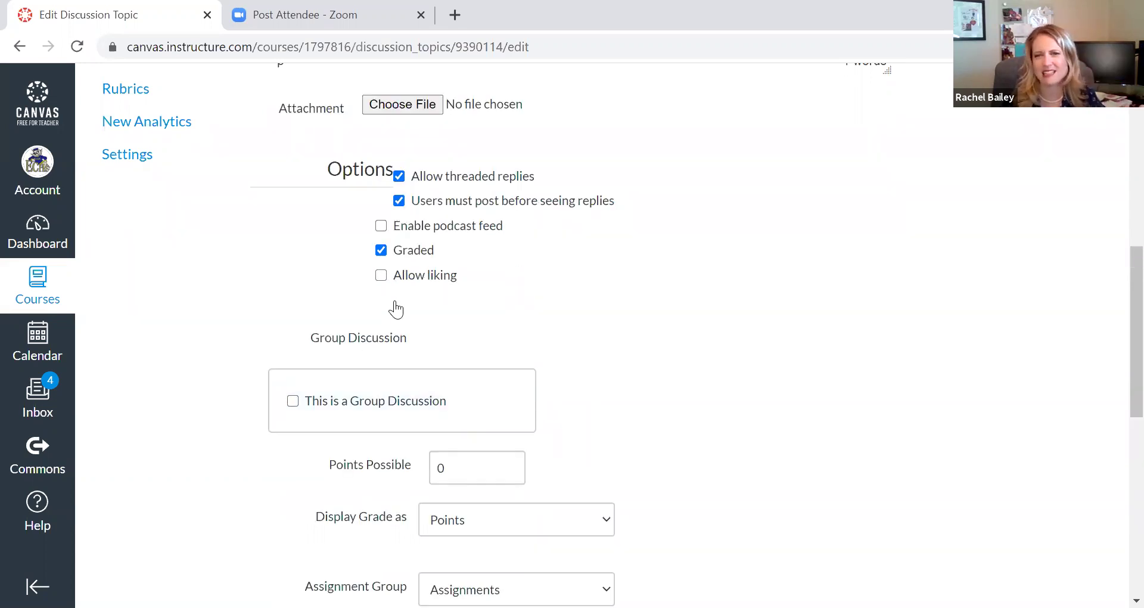
{"action": "left_click", "coordinate": [381, 275]}
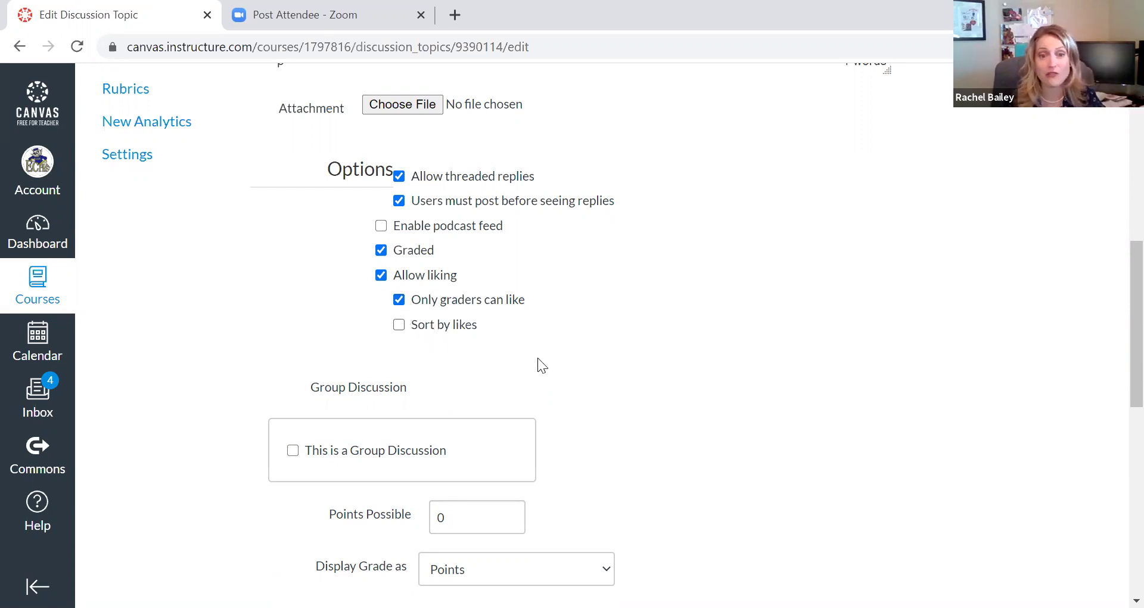
Step: Set the Resume Analysis discussion's points possible to 50
{"action": "scroll", "coordinate": [591, 405], "scroll_direction": "down", "scroll_amount": 3}
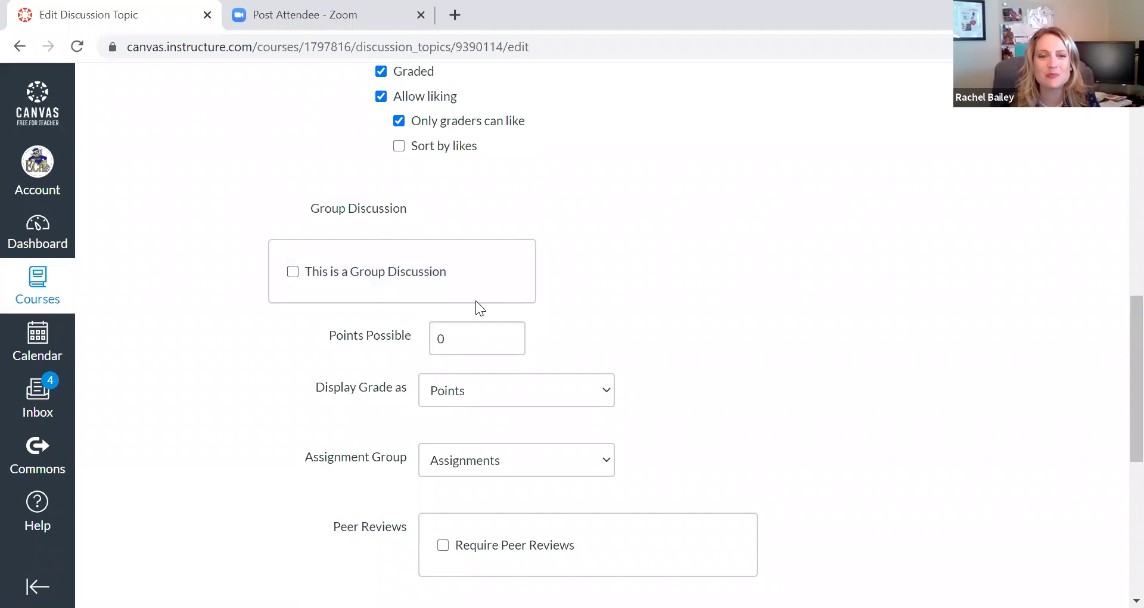
{"action": "left_click", "coordinate": [468, 343]}
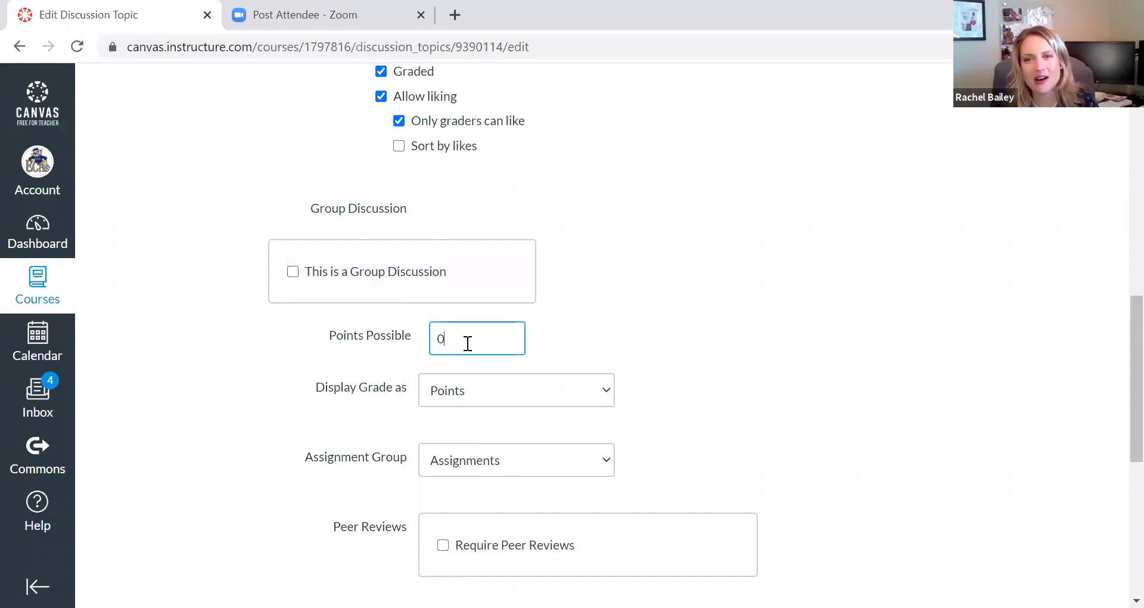
{"action": "key", "text": "BackSpace"}
{"action": "type", "text": "50"}
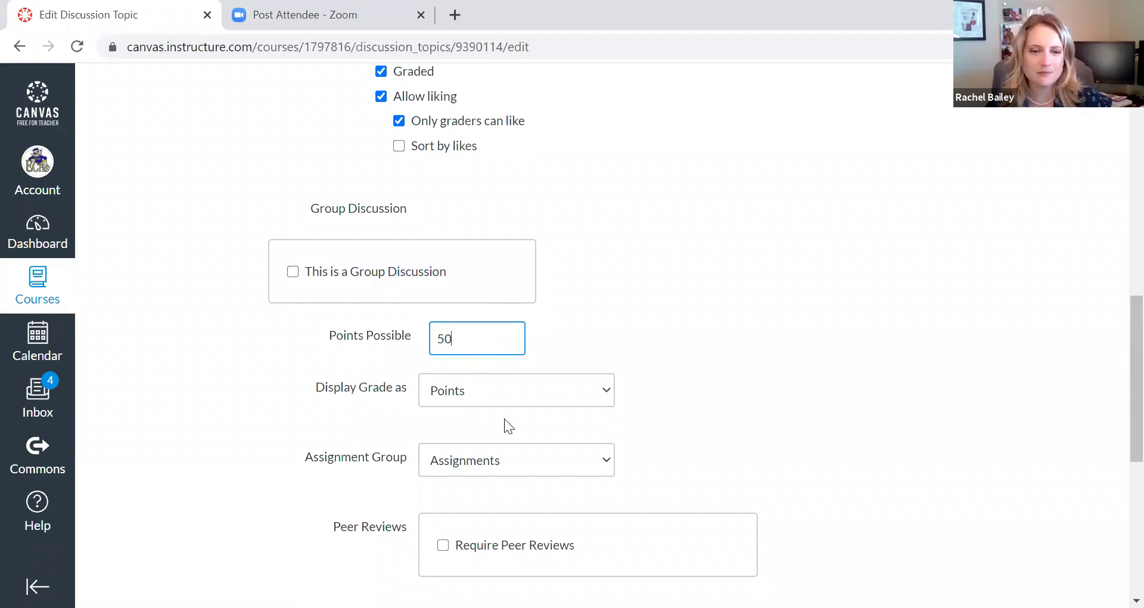
{"action": "scroll", "coordinate": [509, 455], "scroll_direction": "down", "scroll_amount": 1}
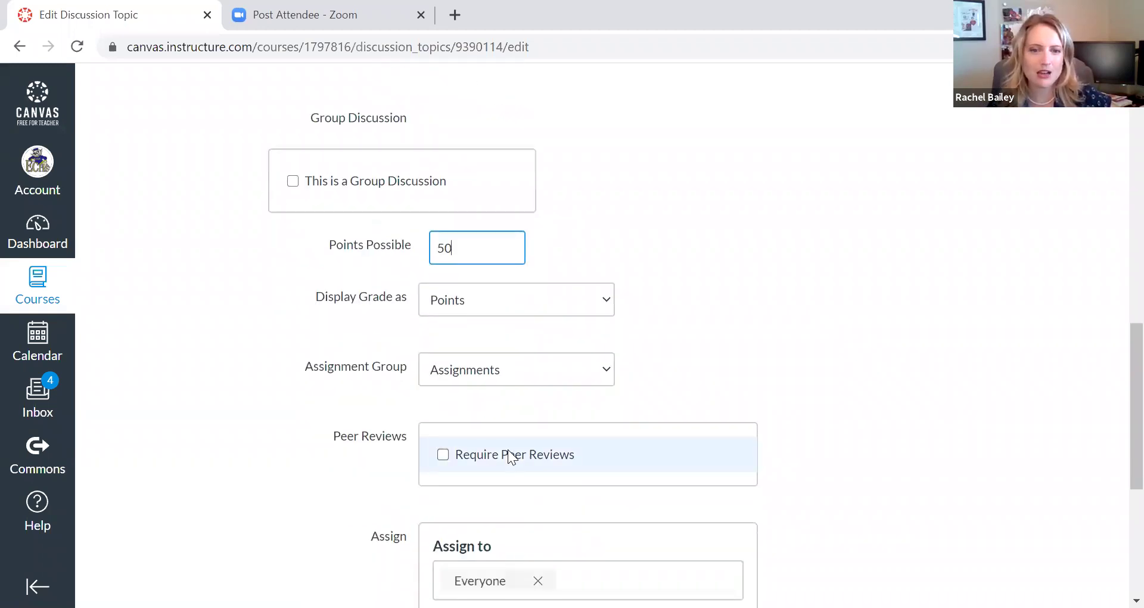
{"action": "scroll", "coordinate": [507, 449], "scroll_direction": "down", "scroll_amount": 1}
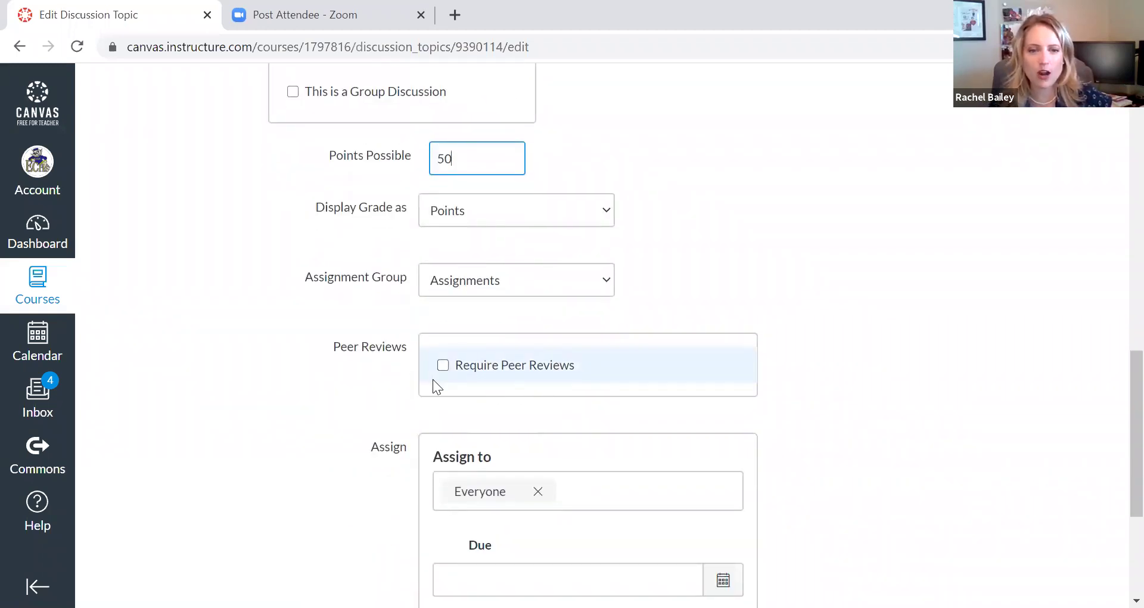
Step: Set the Resume Analysis discussion's due date to July 21, 2020 at 5:55 pm
{"action": "scroll", "coordinate": [452, 387], "scroll_direction": "down", "scroll_amount": 2}
{"action": "scroll", "coordinate": [536, 372], "scroll_direction": "down", "scroll_amount": 1}
{"action": "left_click", "coordinate": [712, 333]}
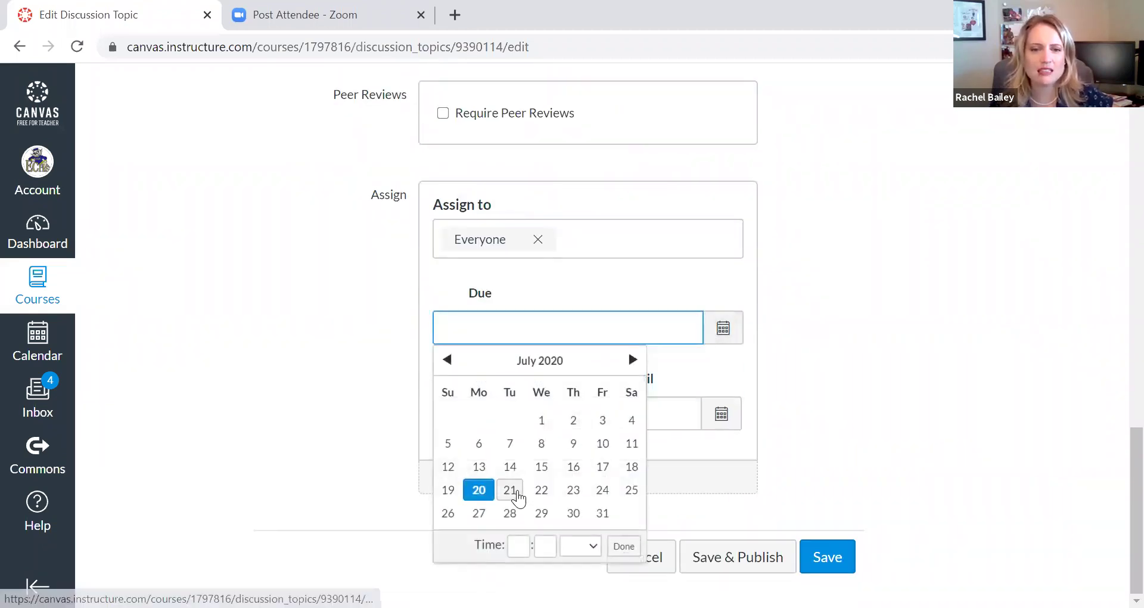
{"action": "left_click", "coordinate": [510, 489]}
{"action": "left_click", "coordinate": [524, 544]}
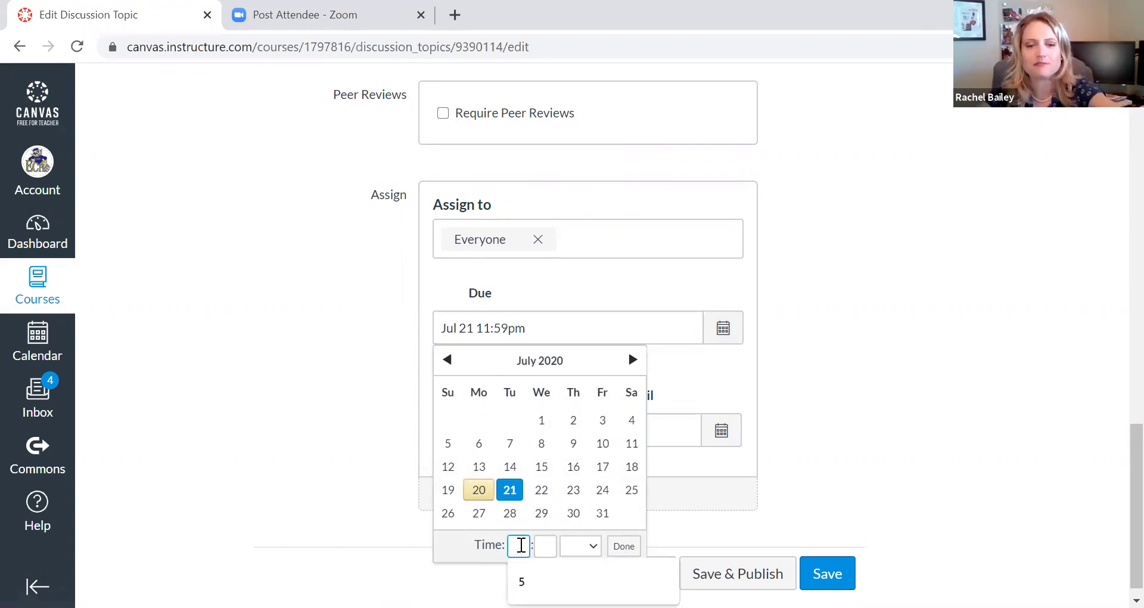
{"action": "type", "text": "5"}
{"action": "left_click", "coordinate": [544, 546]}
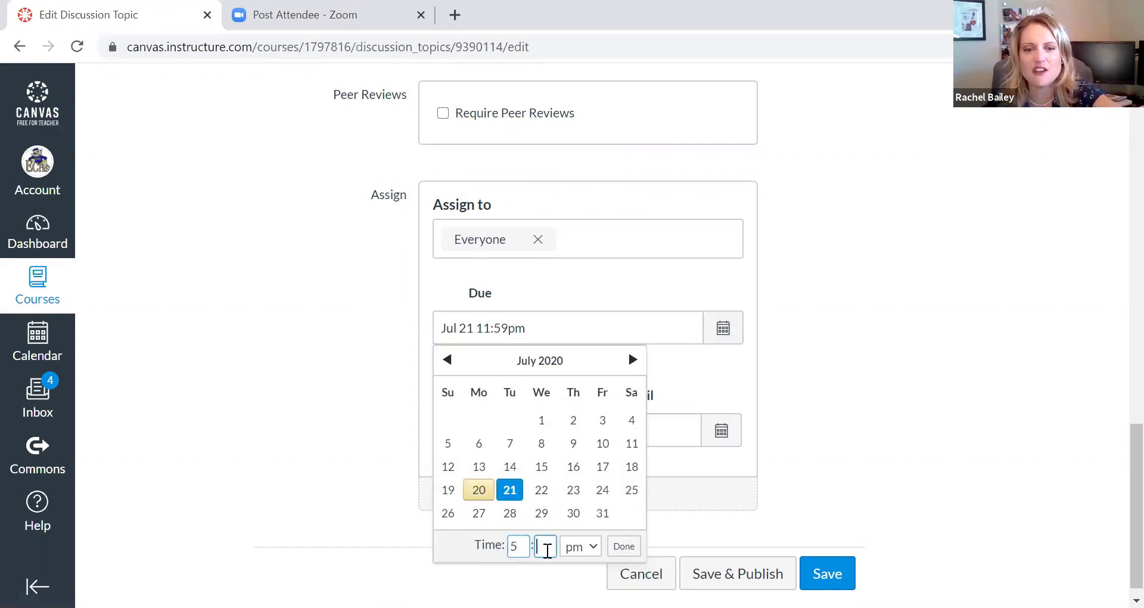
{"action": "type", "text": "55"}
{"action": "left_click", "coordinate": [624, 546]}
{"action": "left_click", "coordinate": [633, 551]}
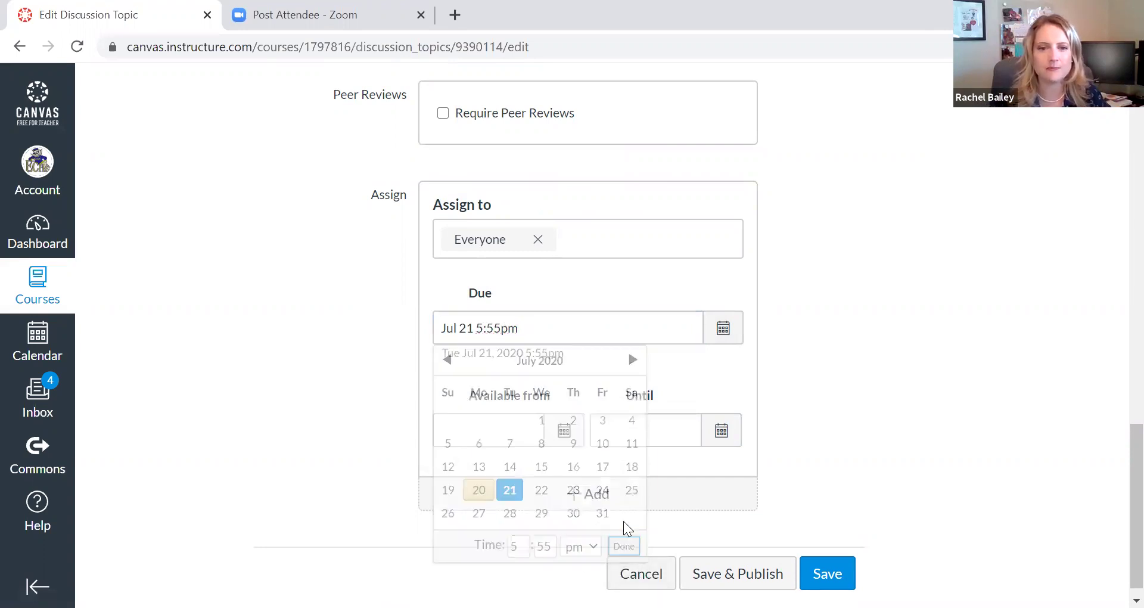
Step: Make the discussion available from July 21, 2020 at 5:02 pm
{"action": "left_click", "coordinate": [562, 431]}
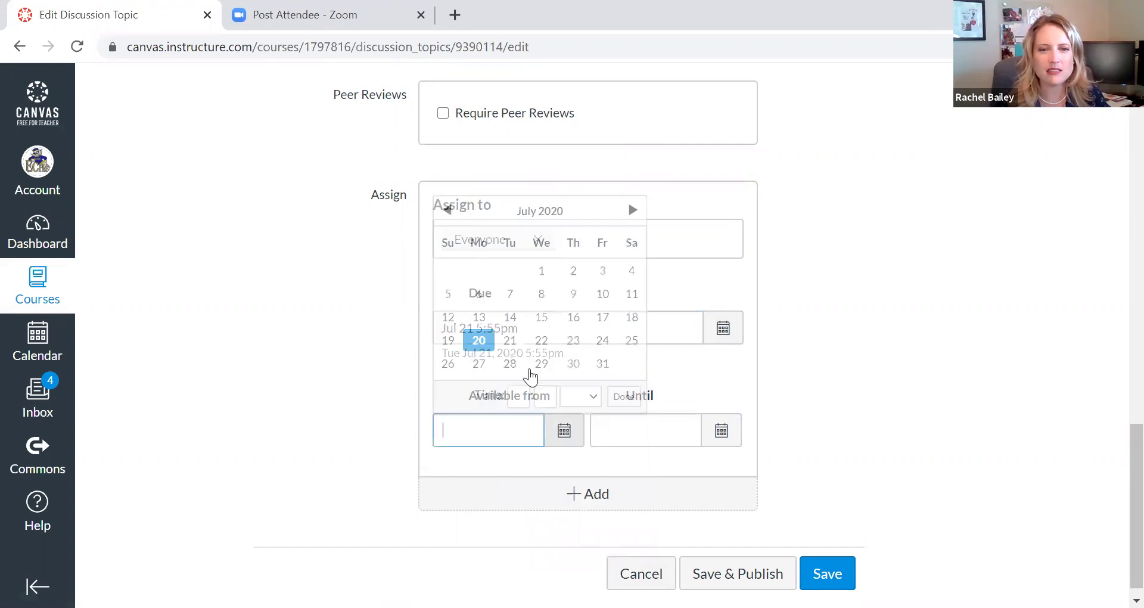
{"action": "left_click", "coordinate": [510, 340]}
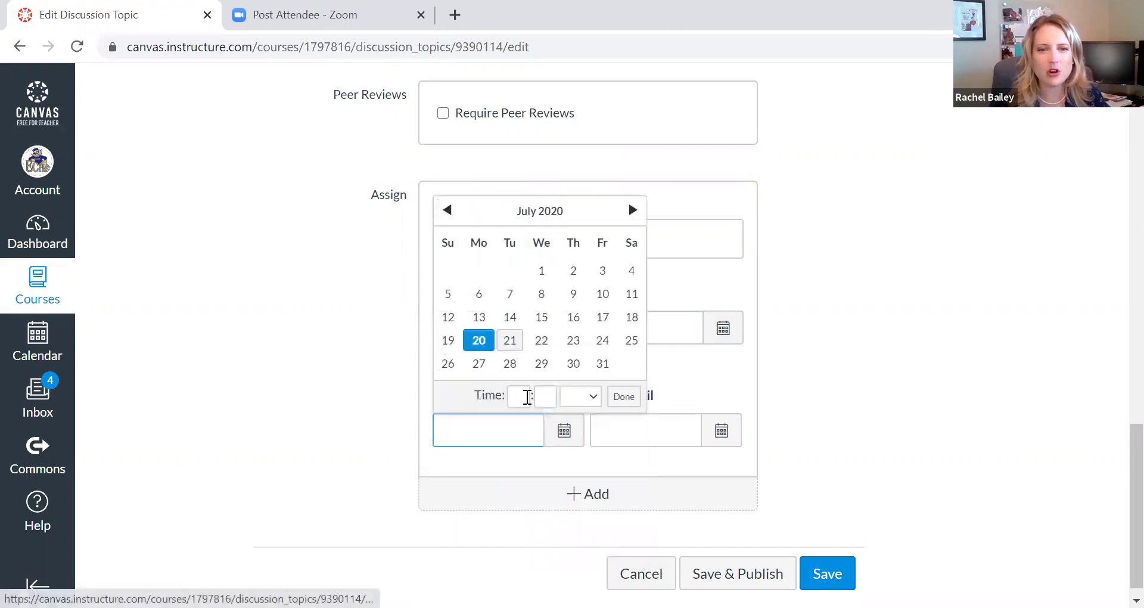
{"action": "left_click", "coordinate": [518, 397]}
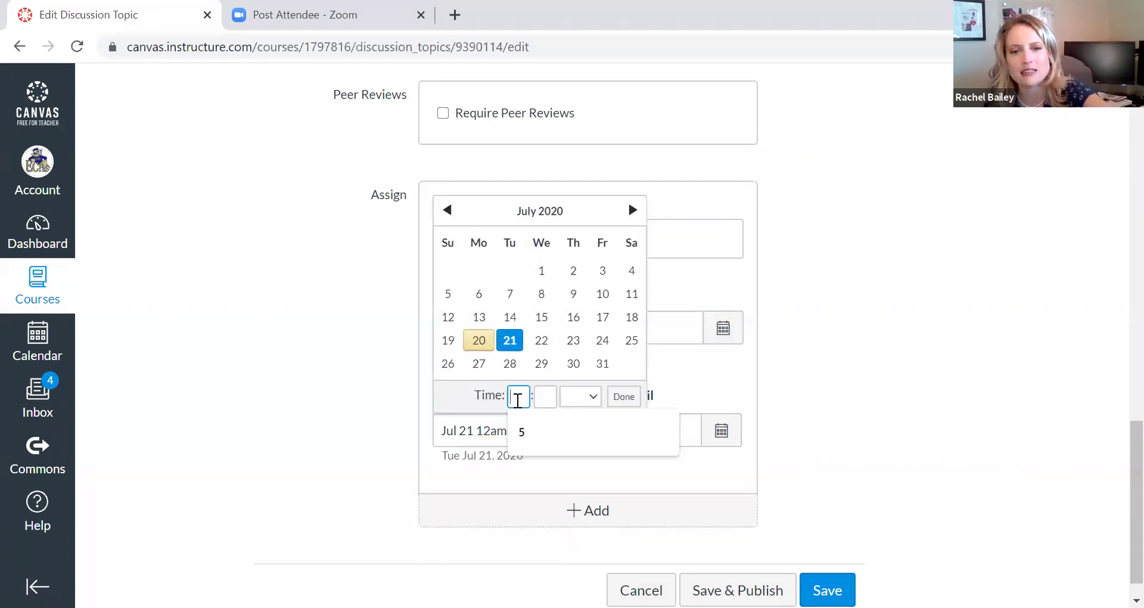
{"action": "type", "text": "5"}
{"action": "key", "text": "Tab"}
{"action": "type", "text": "02"}
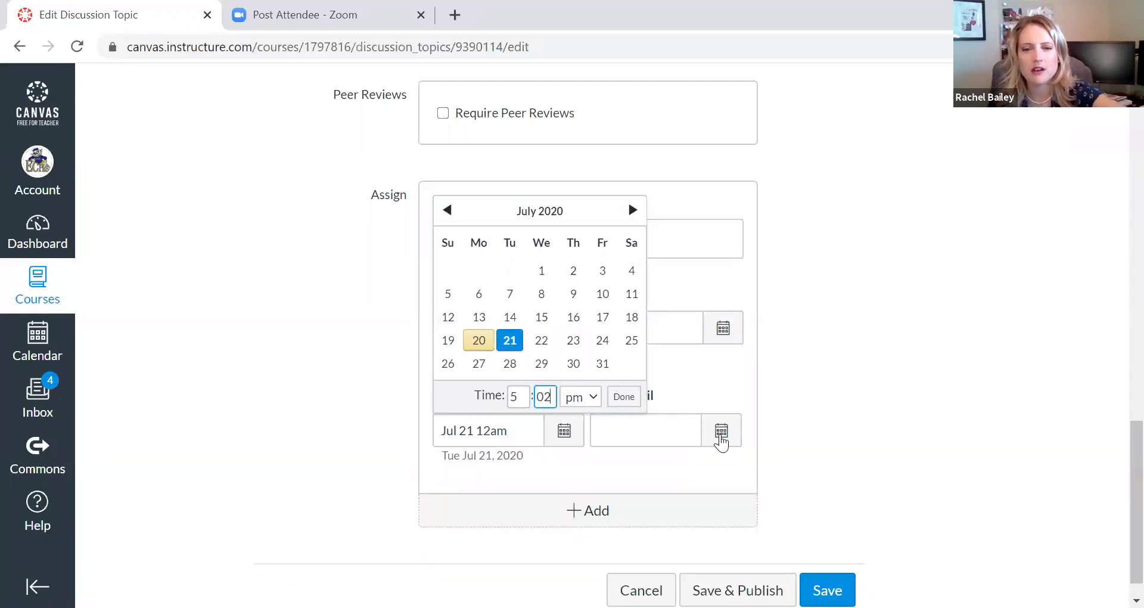
{"action": "key", "text": "Return"}
Step: Set the discussion's Until date to July 21, 2020 at 5:54 pm and try to save it
{"action": "key", "text": "Tab"}
{"action": "key", "text": "Tab"}
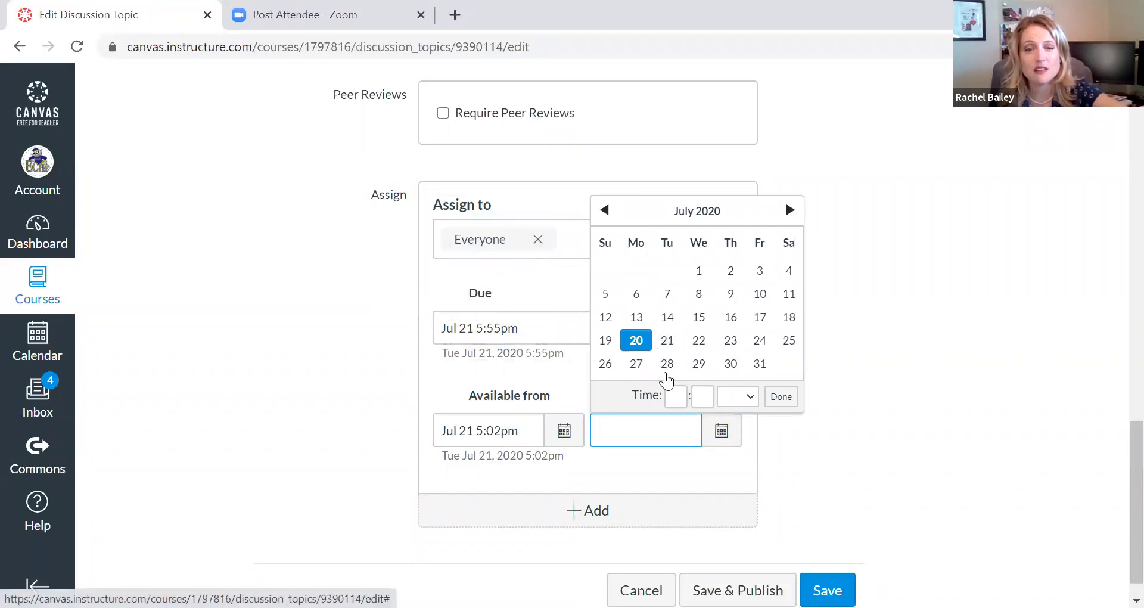
{"action": "left_click", "coordinate": [666, 340]}
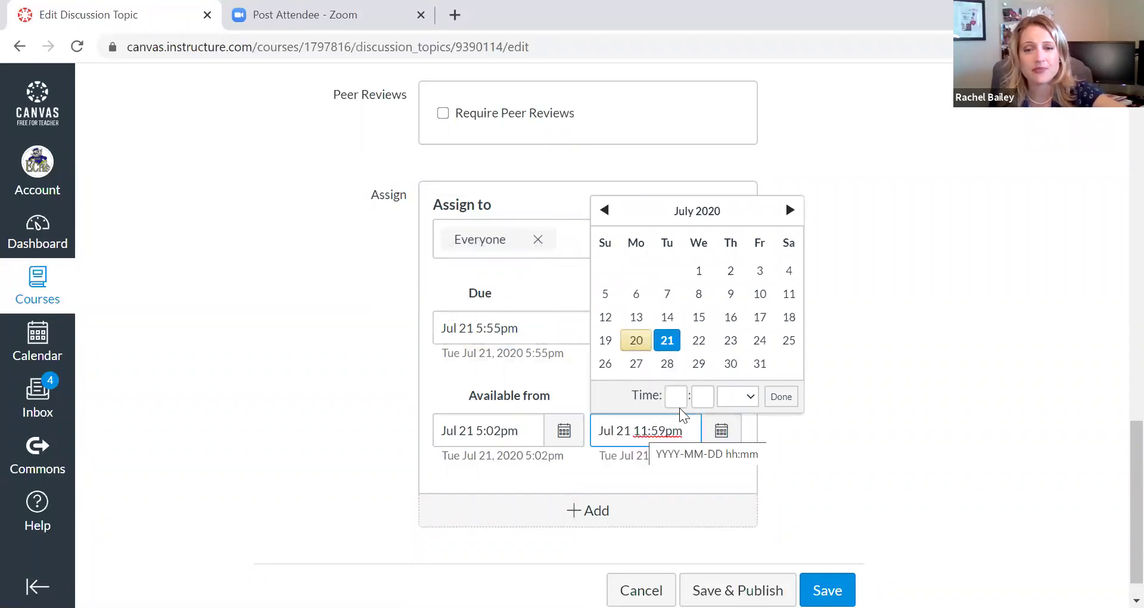
{"action": "left_click", "coordinate": [676, 398]}
{"action": "type", "text": "5"}
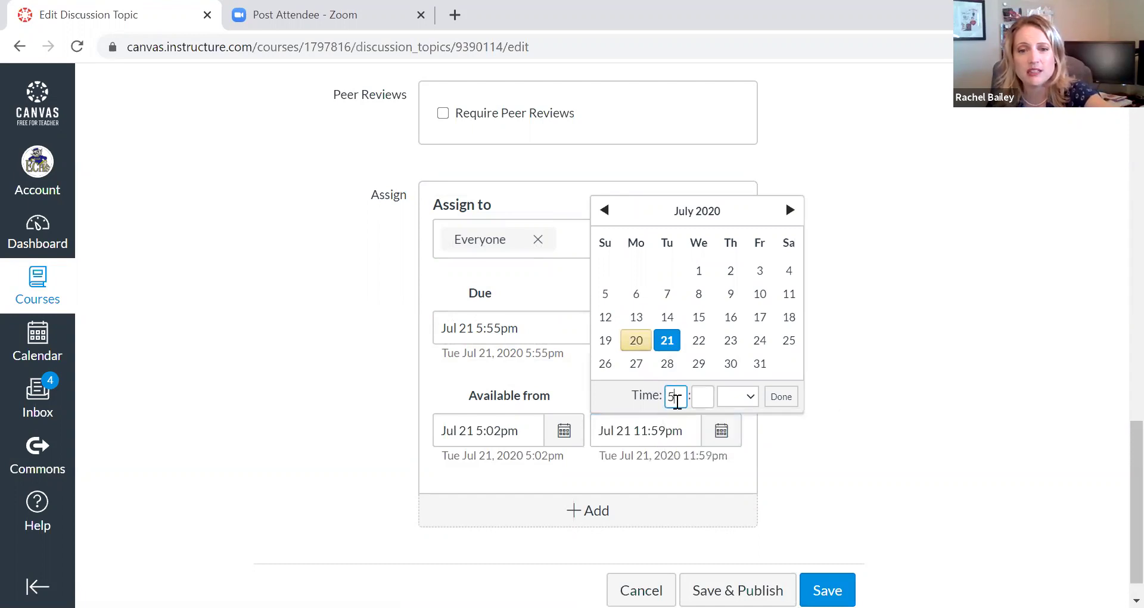
{"action": "left_click", "coordinate": [713, 396]}
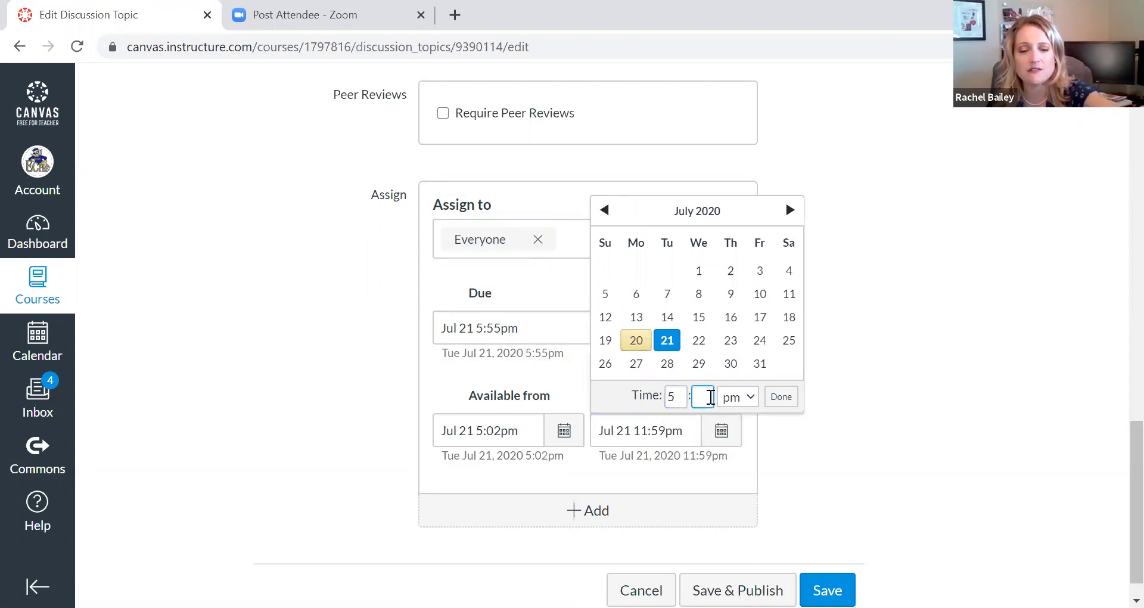
{"action": "type", "text": "54"}
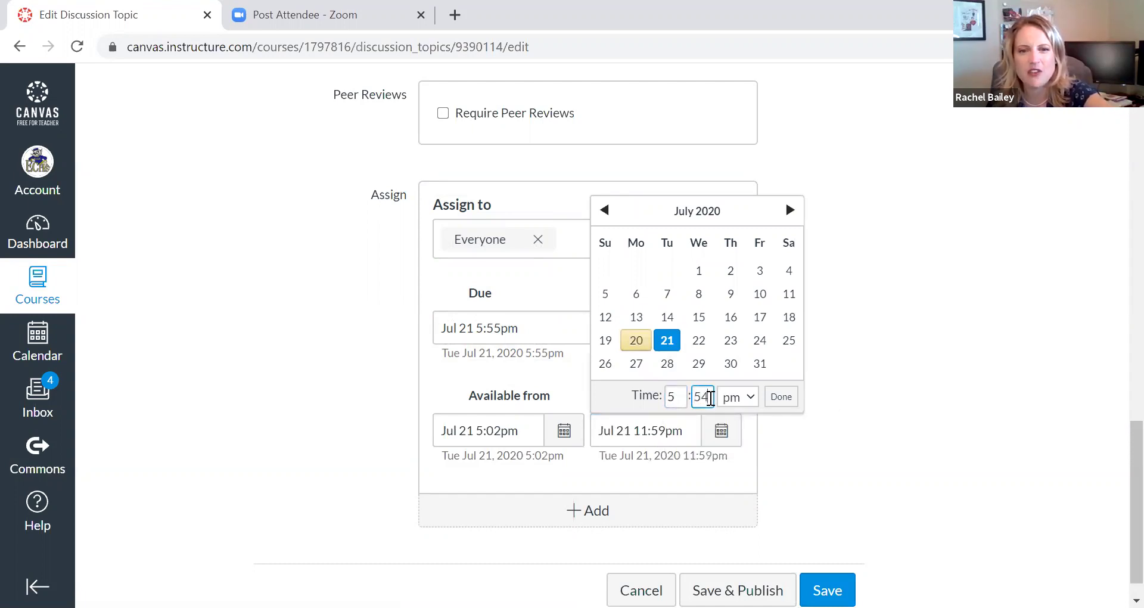
{"action": "left_click", "coordinate": [781, 396]}
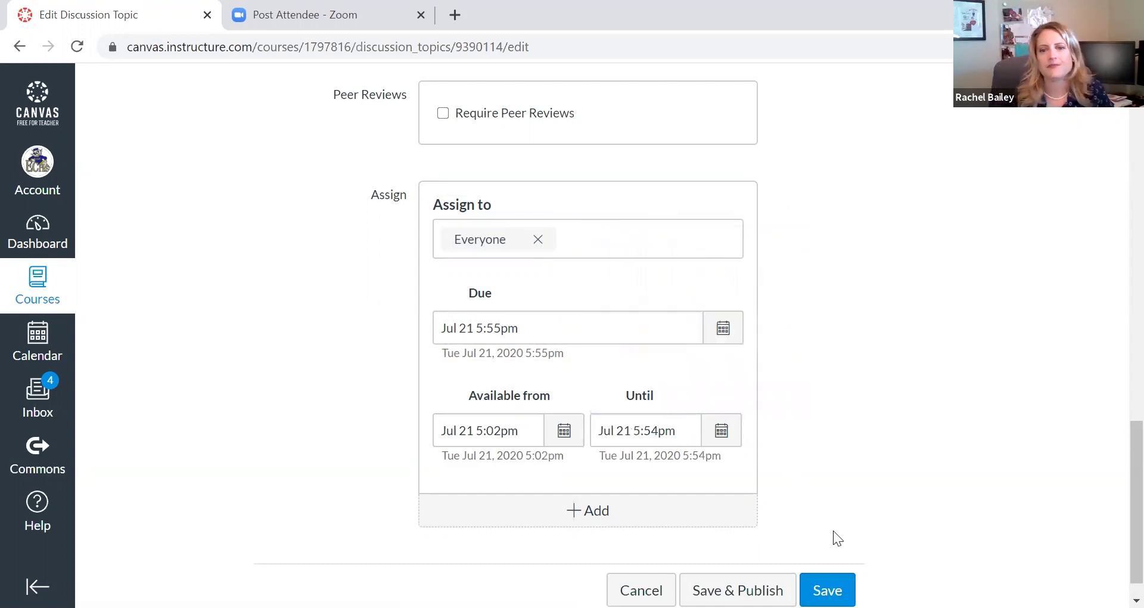
{"action": "scroll", "coordinate": [833, 531], "scroll_direction": "down", "scroll_amount": 1}
{"action": "left_click", "coordinate": [828, 556]}
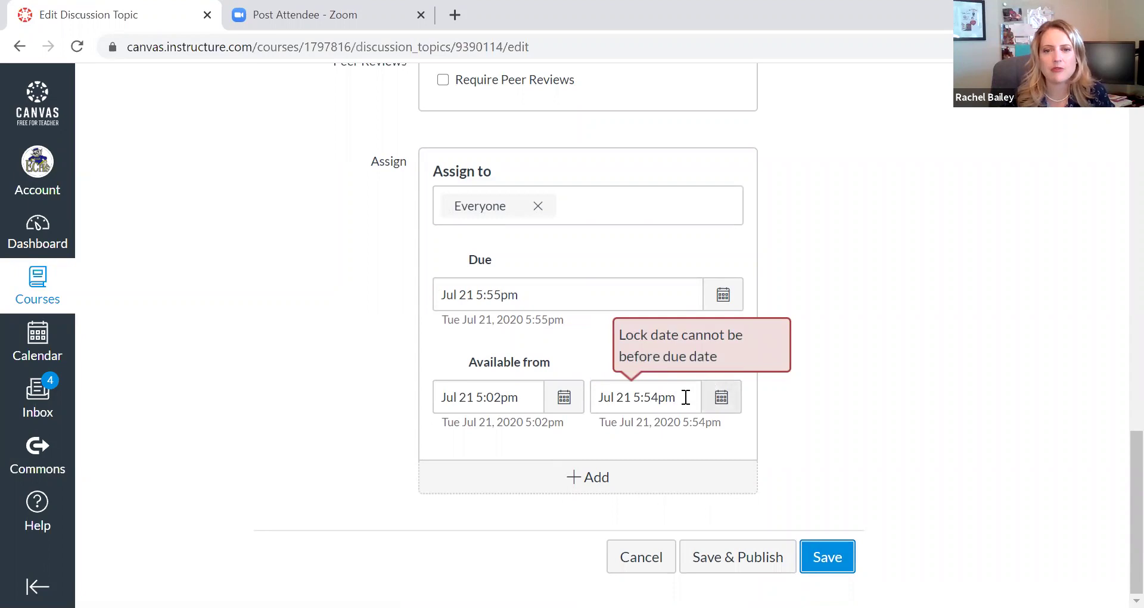
Step: Change the discussion's Until time to 5:05 pm on July 21
{"action": "left_click", "coordinate": [721, 406]}
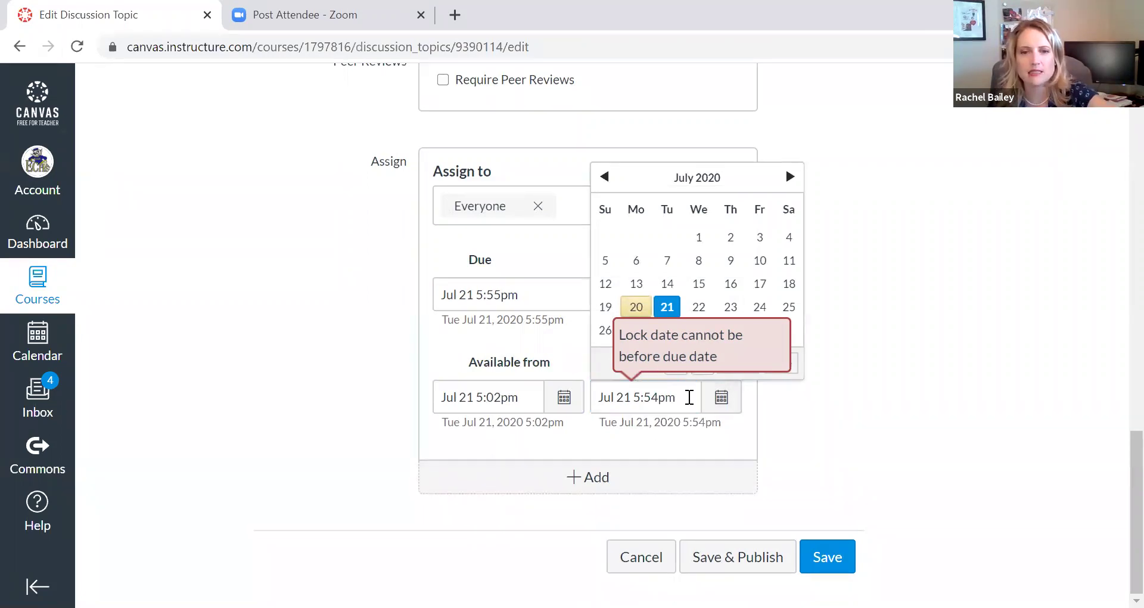
{"action": "left_click", "coordinate": [658, 397]}
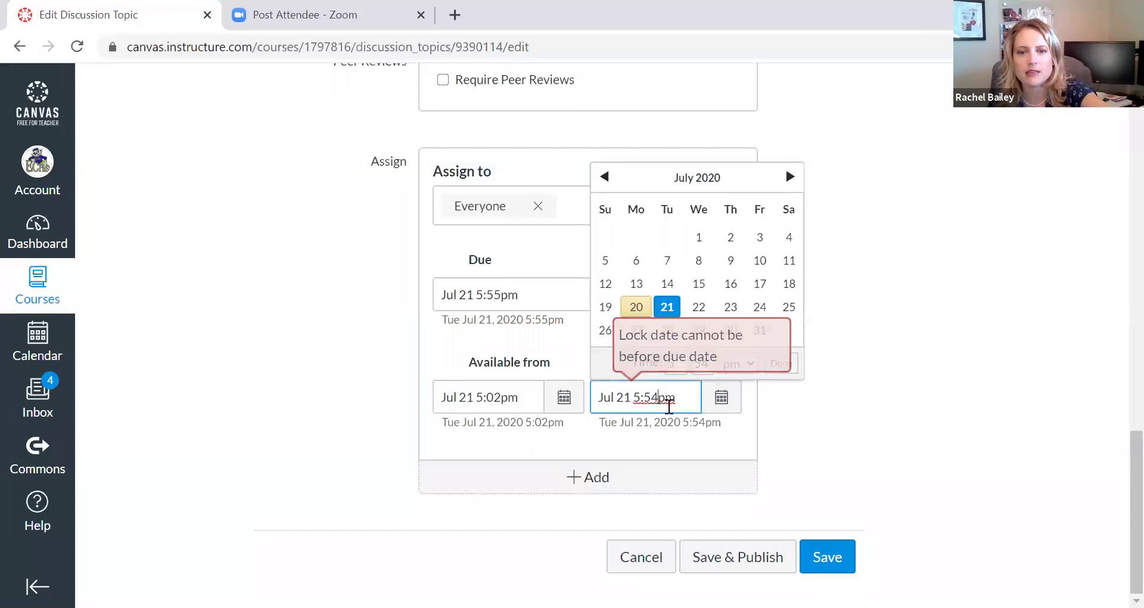
{"action": "key", "text": "BackSpace"}
{"action": "key", "text": "BackSpace"}
{"action": "type", "text": "05"}
{"action": "left_click", "coordinate": [781, 362]}
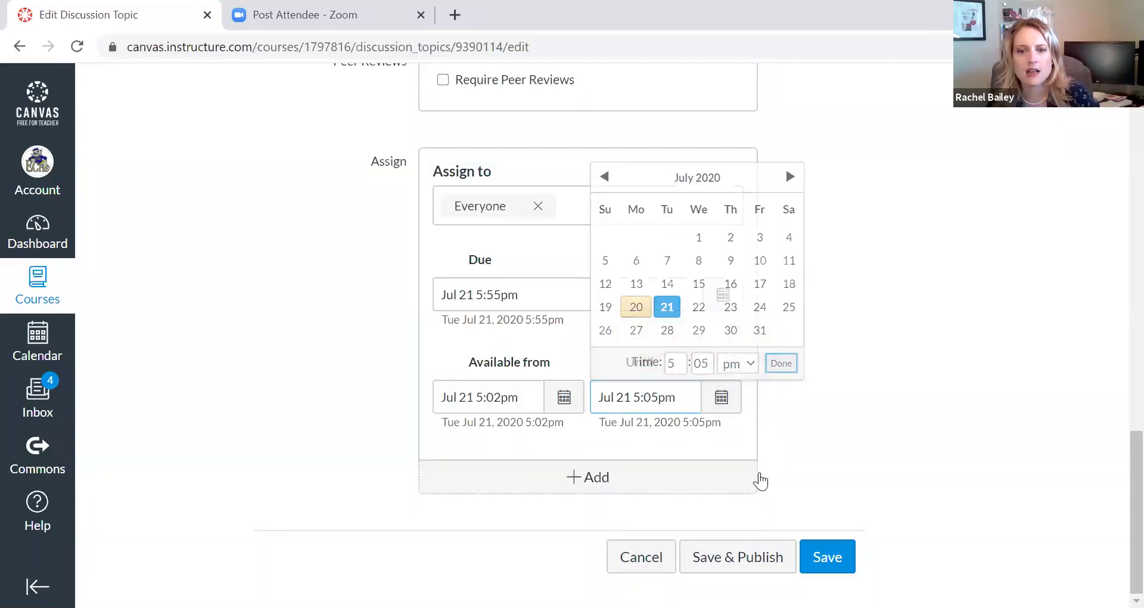
Step: Change the discussion's Until time to 5:56 pm on July 21 and save the discussion without publishing
{"action": "left_click", "coordinate": [722, 400]}
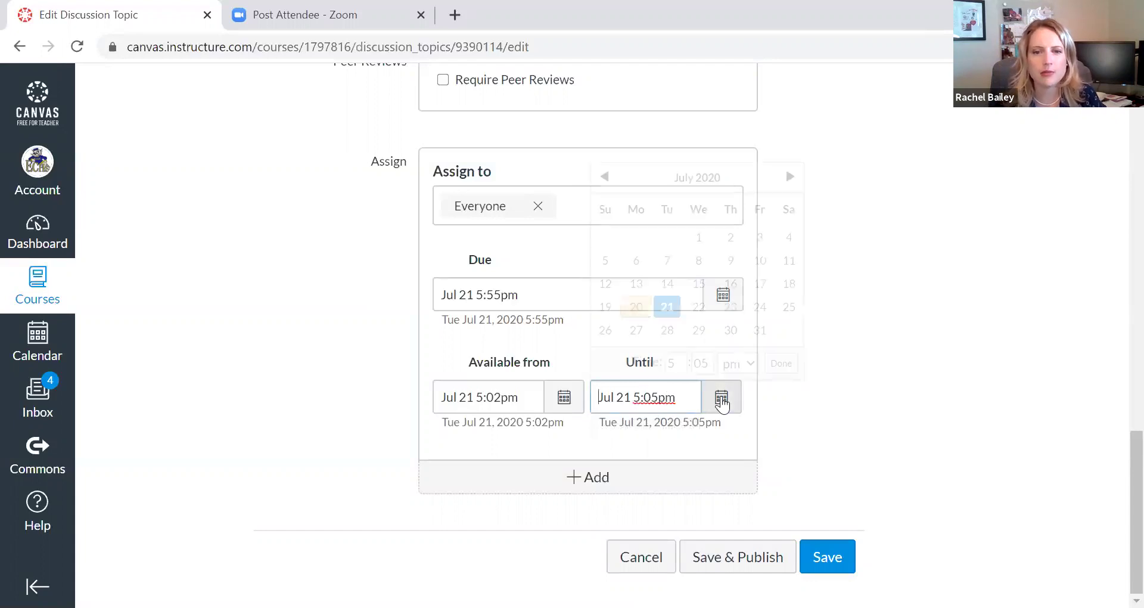
{"action": "key", "text": "BackSpace"}
{"action": "key", "text": "BackSpace"}
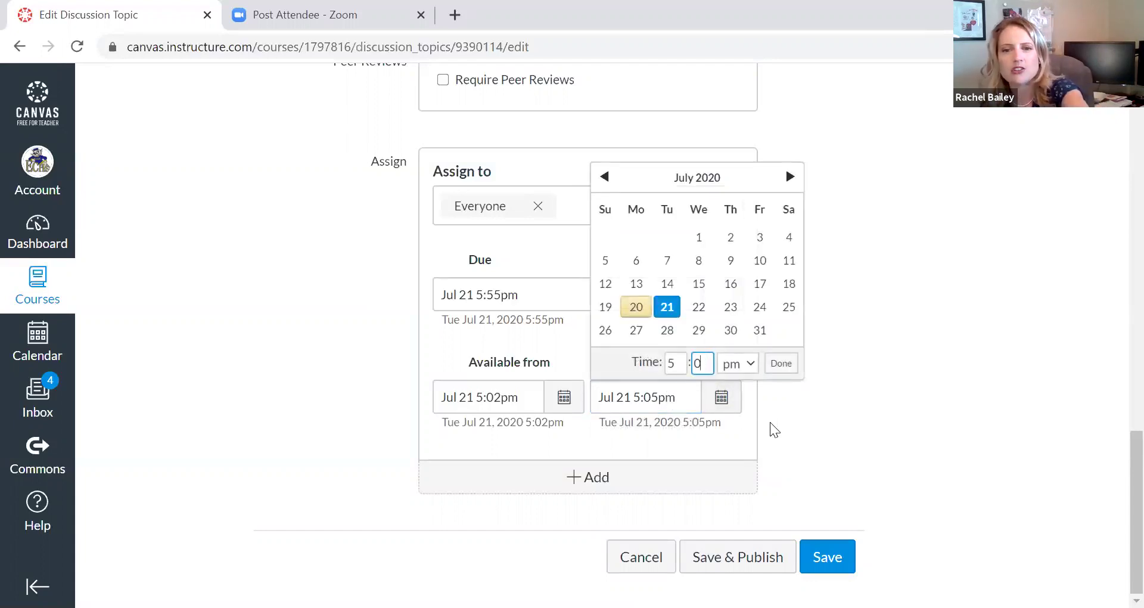
{"action": "type", "text": "56"}
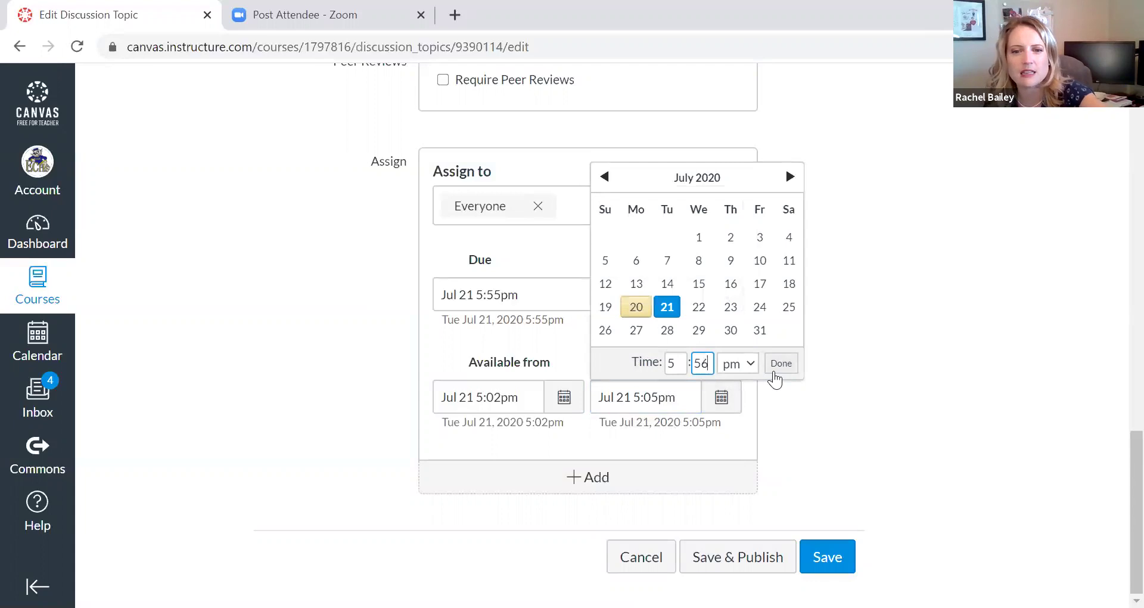
{"action": "left_click", "coordinate": [781, 364]}
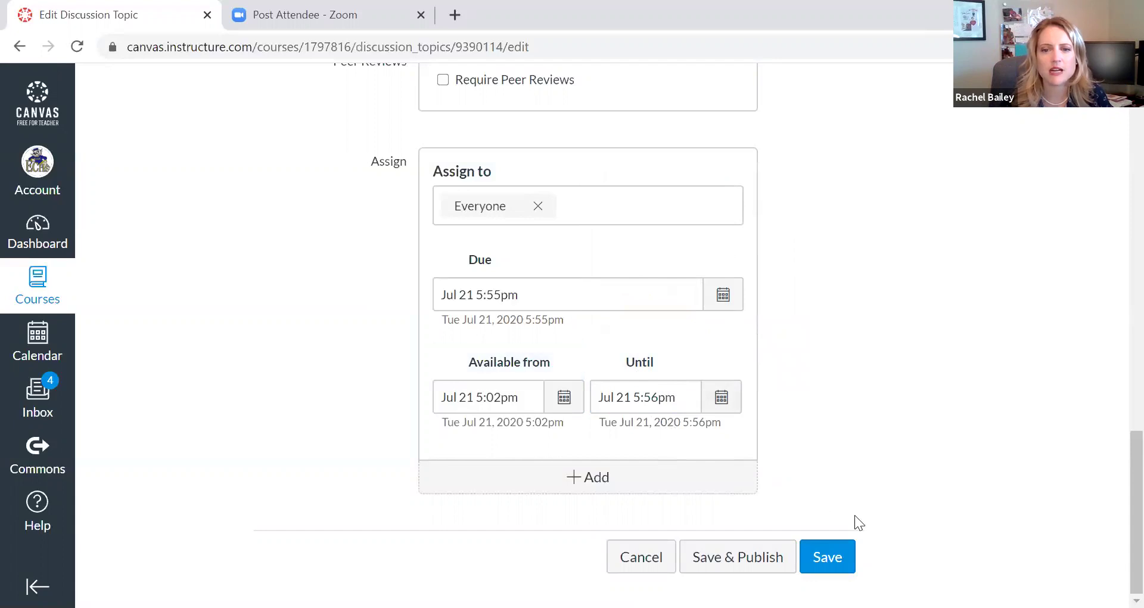
{"action": "left_click", "coordinate": [826, 556]}
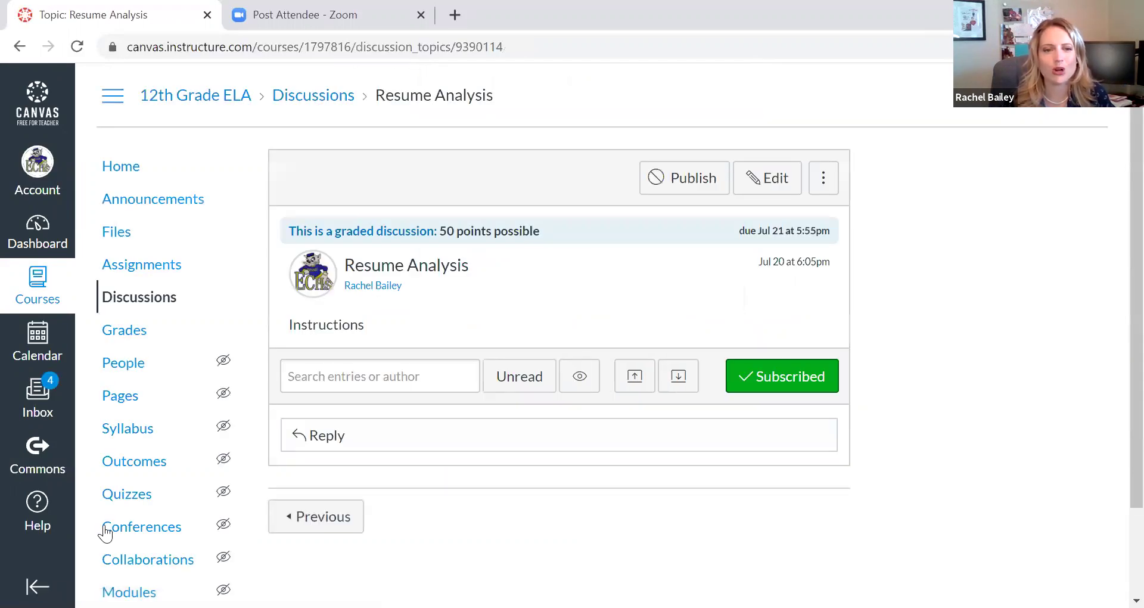
Step: Return to the course modules and remove Formal Discussion Post #1 from the Resume module
{"action": "scroll", "coordinate": [134, 573], "scroll_direction": "down", "scroll_amount": 1}
{"action": "scroll", "coordinate": [135, 578], "scroll_direction": "down", "scroll_amount": 1}
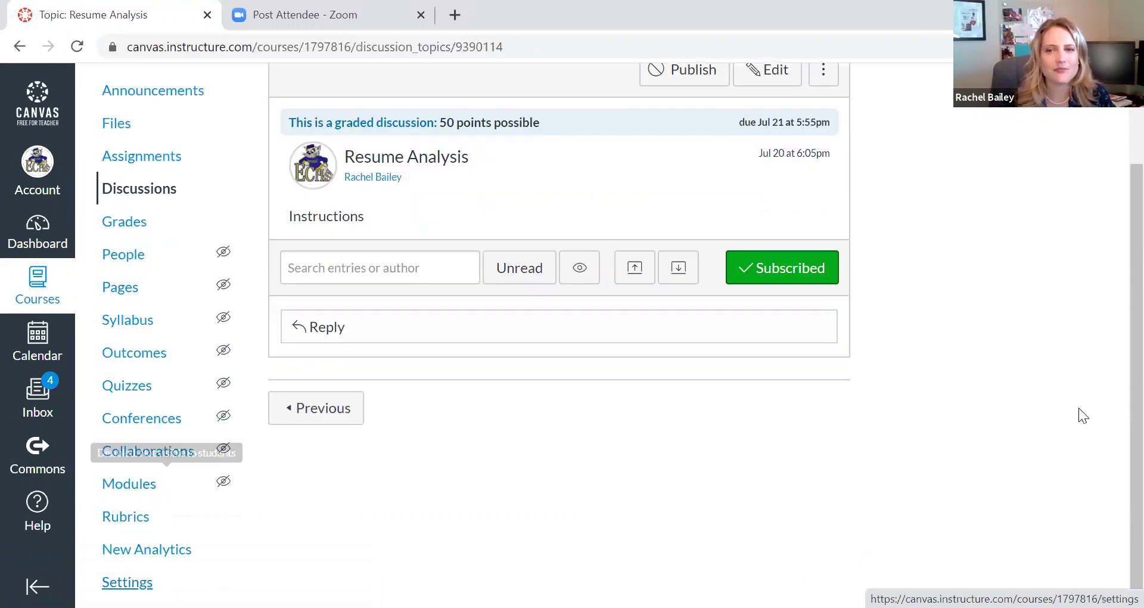
{"action": "key", "text": "alt+Left"}
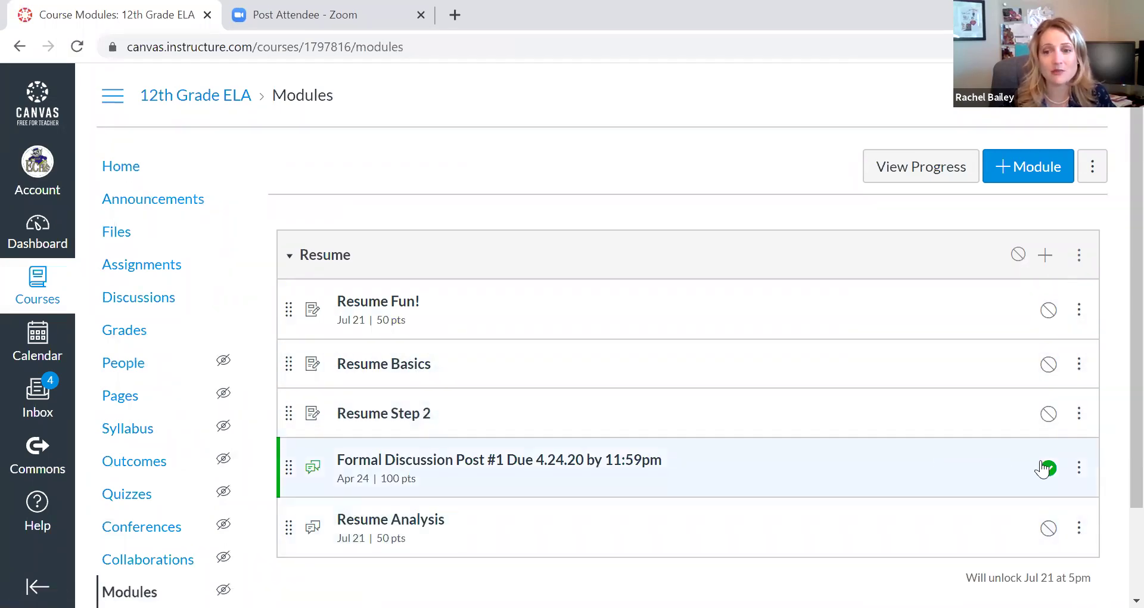
{"action": "left_click", "coordinate": [1078, 467]}
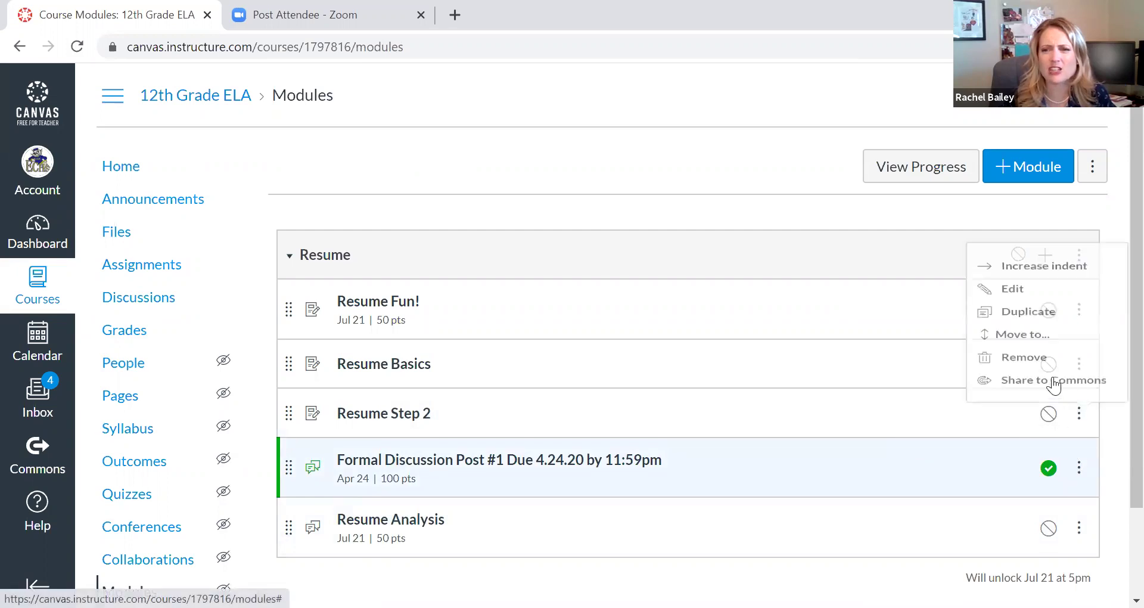
{"action": "left_click", "coordinate": [983, 392]}
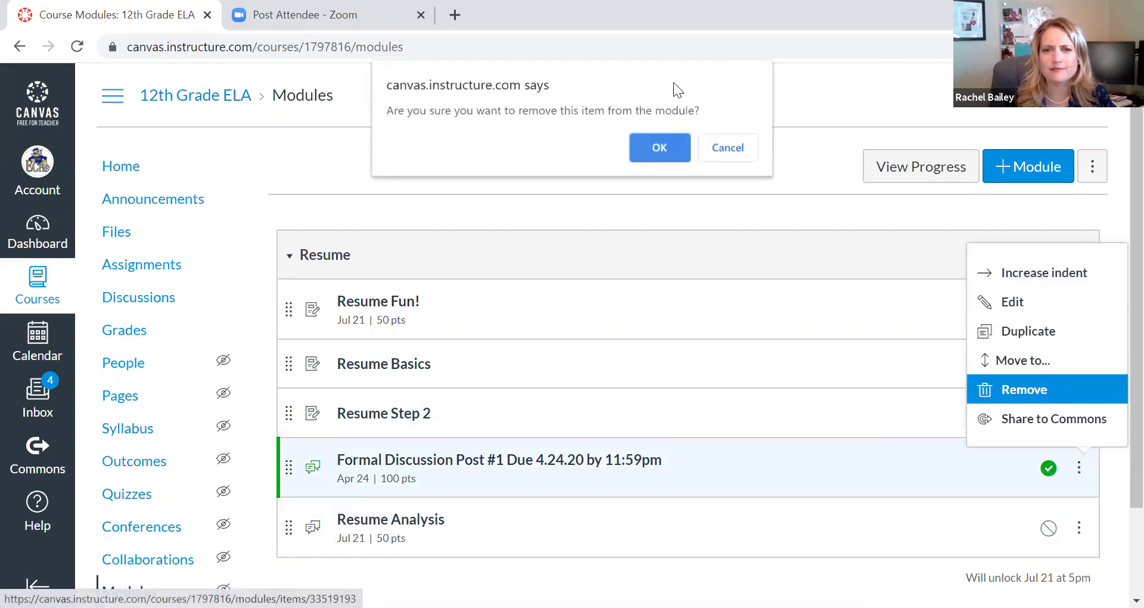
{"action": "left_click", "coordinate": [659, 148]}
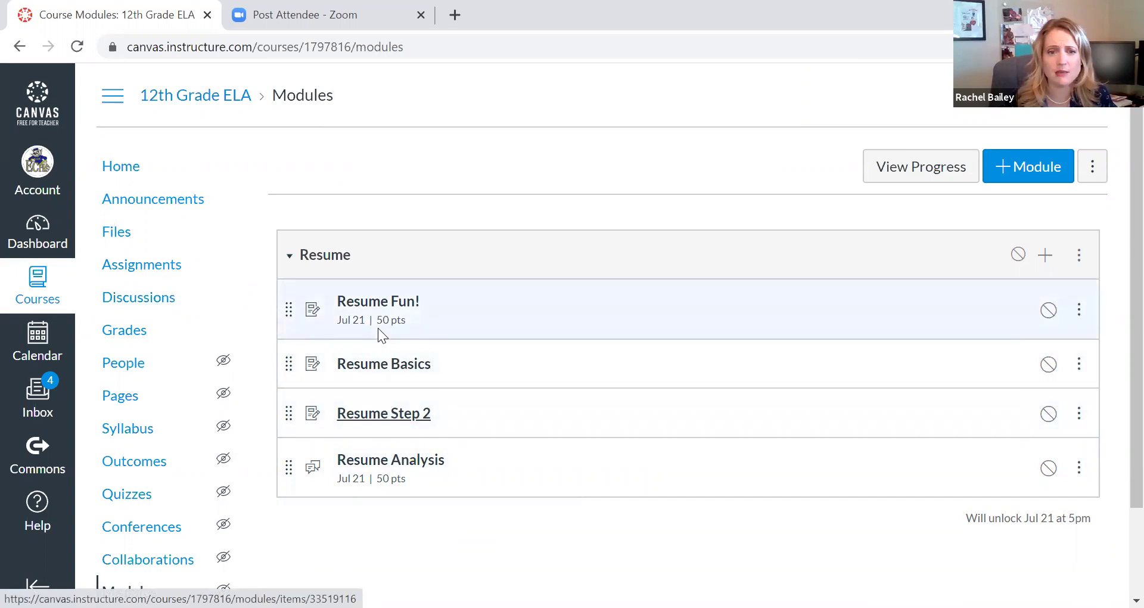
Step: Open the course's assignments list and examine how the Resume module items are listed there
{"action": "left_click", "coordinate": [174, 273]}
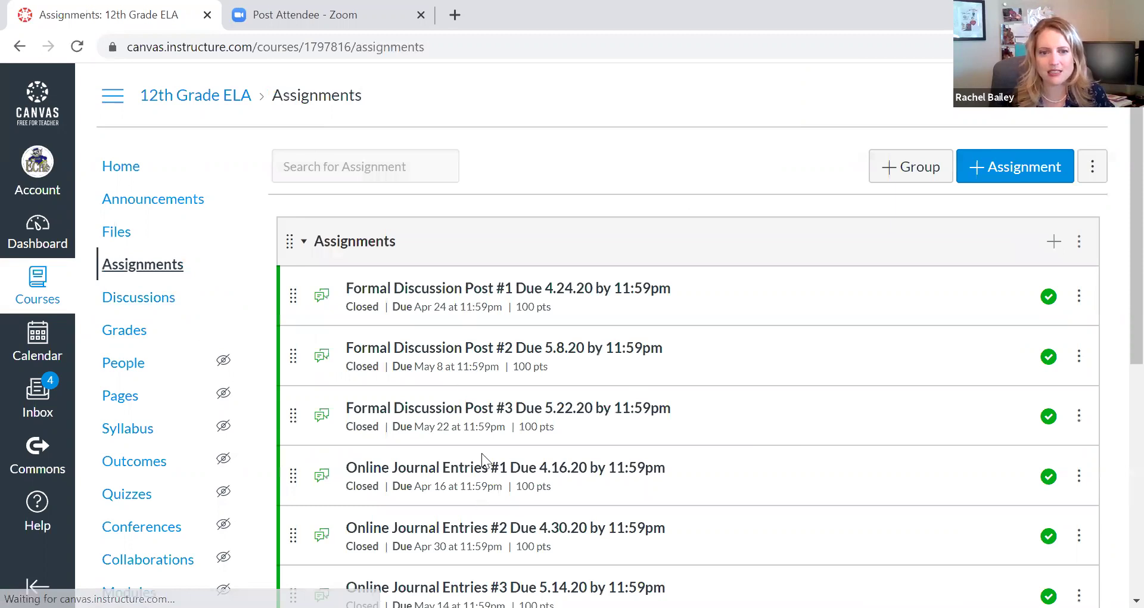
{"action": "scroll", "coordinate": [481, 452], "scroll_direction": "down", "scroll_amount": 7}
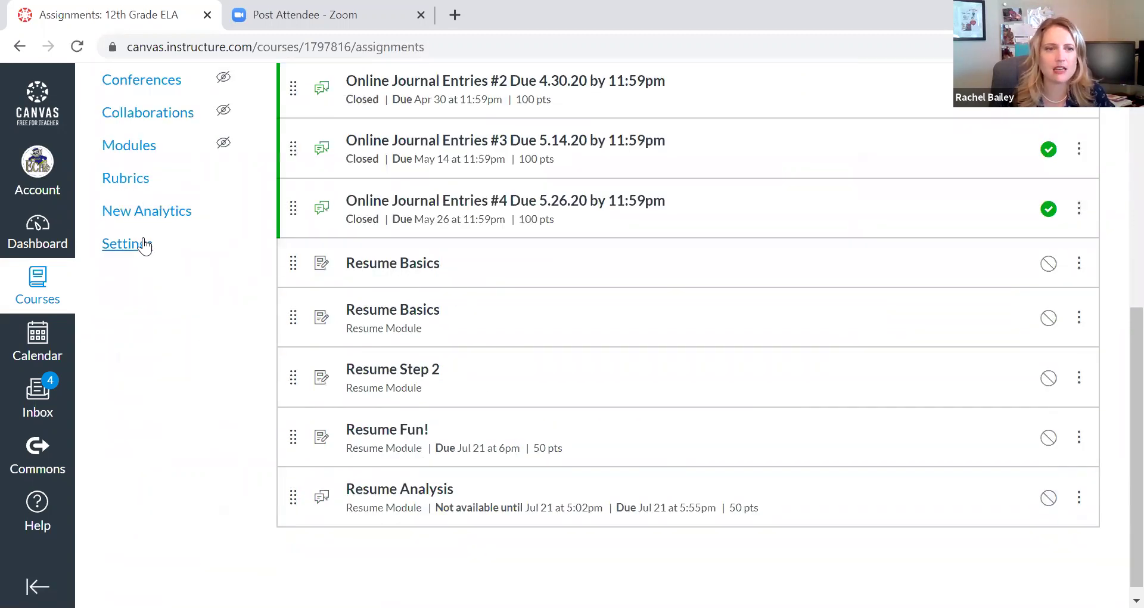
{"action": "scroll", "coordinate": [161, 272], "scroll_direction": "up", "scroll_amount": 1}
{"action": "scroll", "coordinate": [114, 221], "scroll_direction": "up", "scroll_amount": 3}
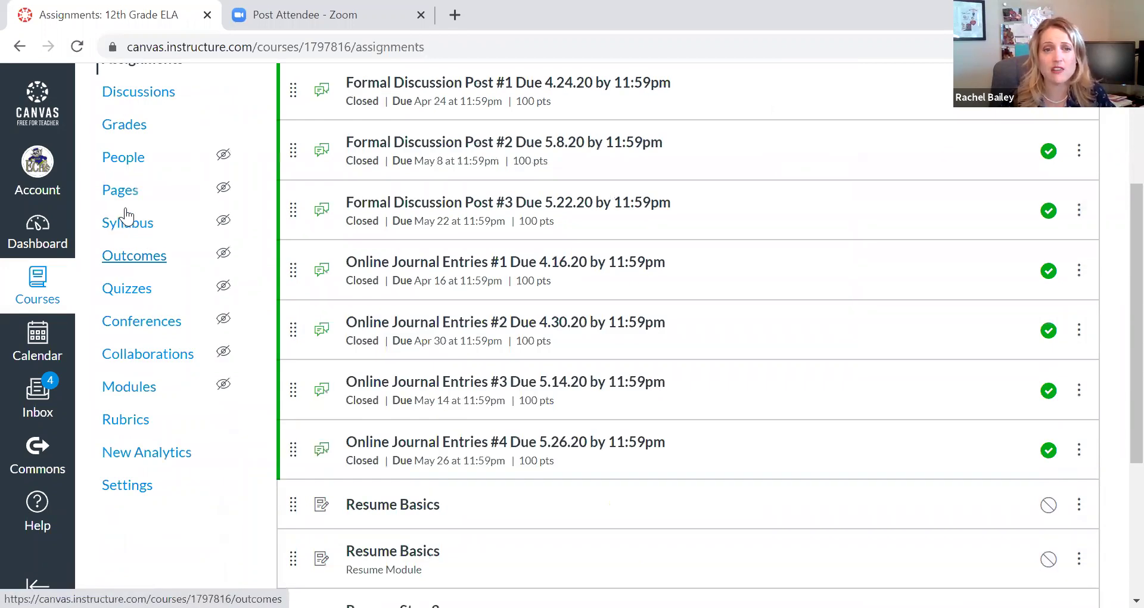
{"action": "scroll", "coordinate": [685, 378], "scroll_direction": "up", "scroll_amount": 2}
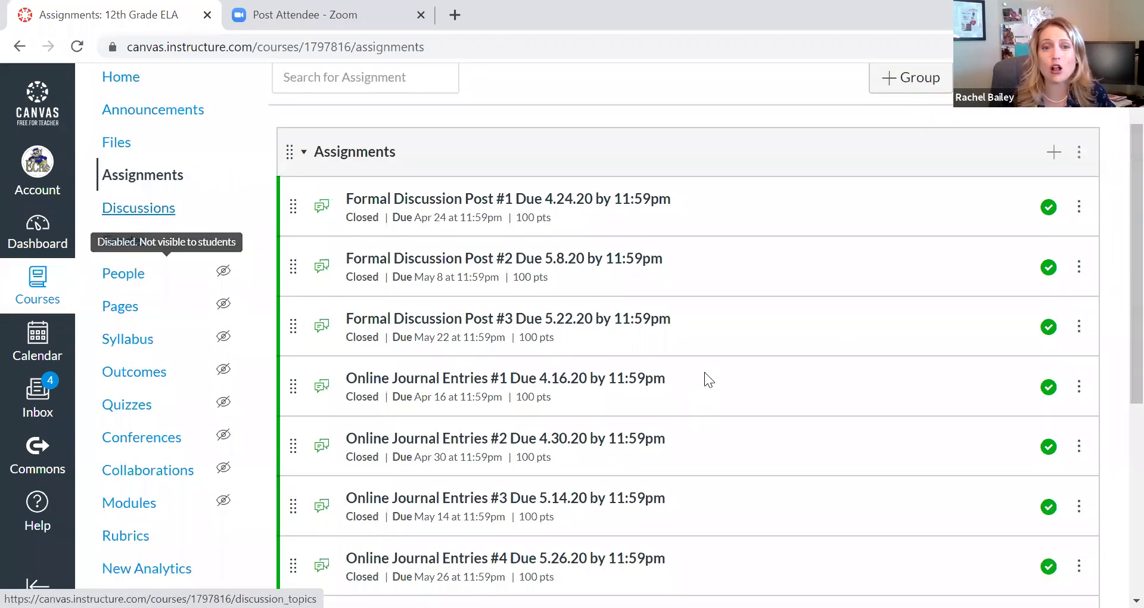
Step: Open the course's discussions list and examine the Resume Analysis entry among the other discussions
{"action": "key", "text": "Return"}
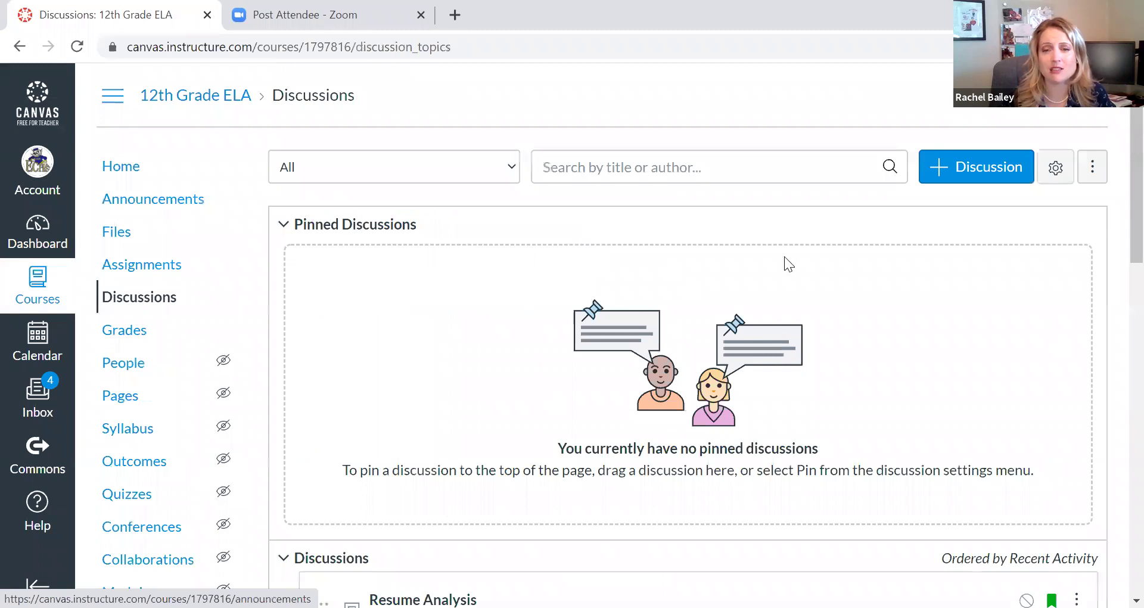
{"action": "scroll", "coordinate": [784, 256], "scroll_direction": "down", "scroll_amount": 7}
{"action": "scroll", "coordinate": [801, 262], "scroll_direction": "up", "scroll_amount": 2}
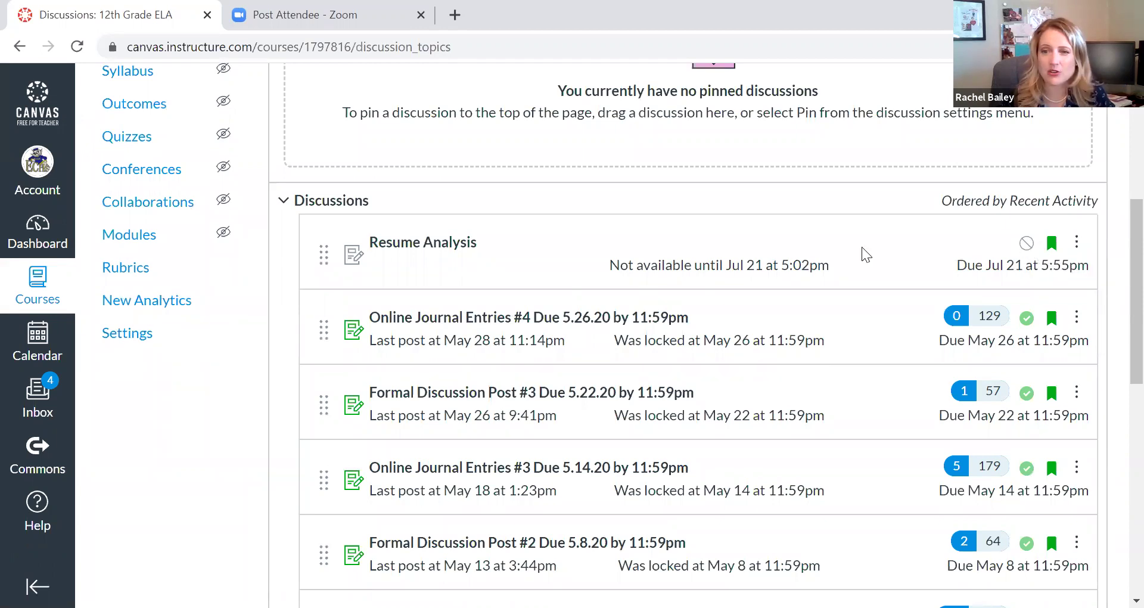
{"action": "scroll", "coordinate": [262, 448], "scroll_direction": "up", "scroll_amount": 6}
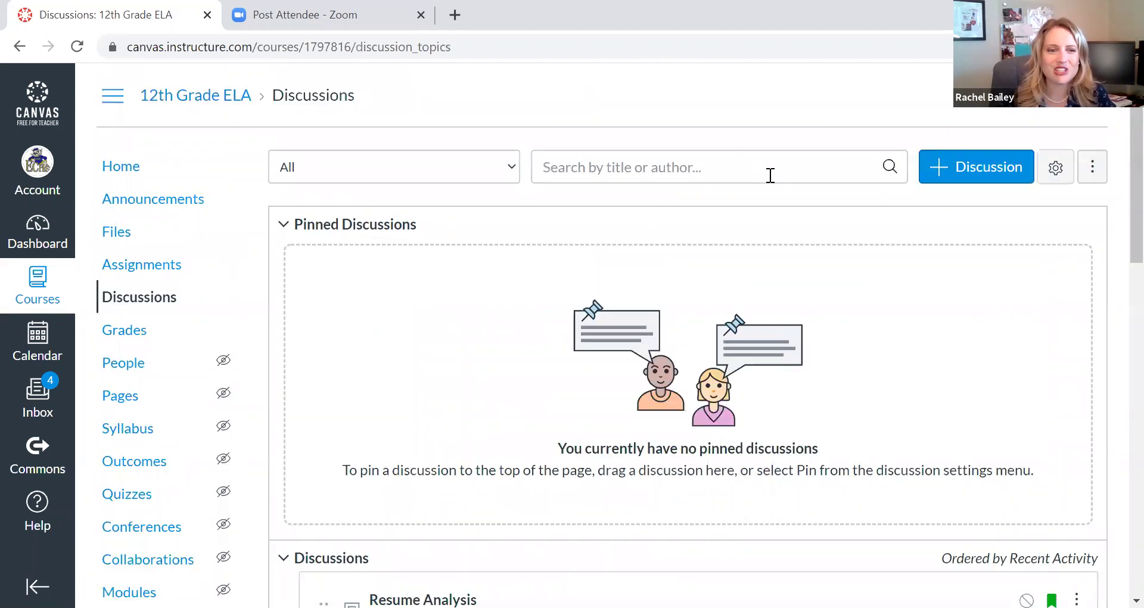